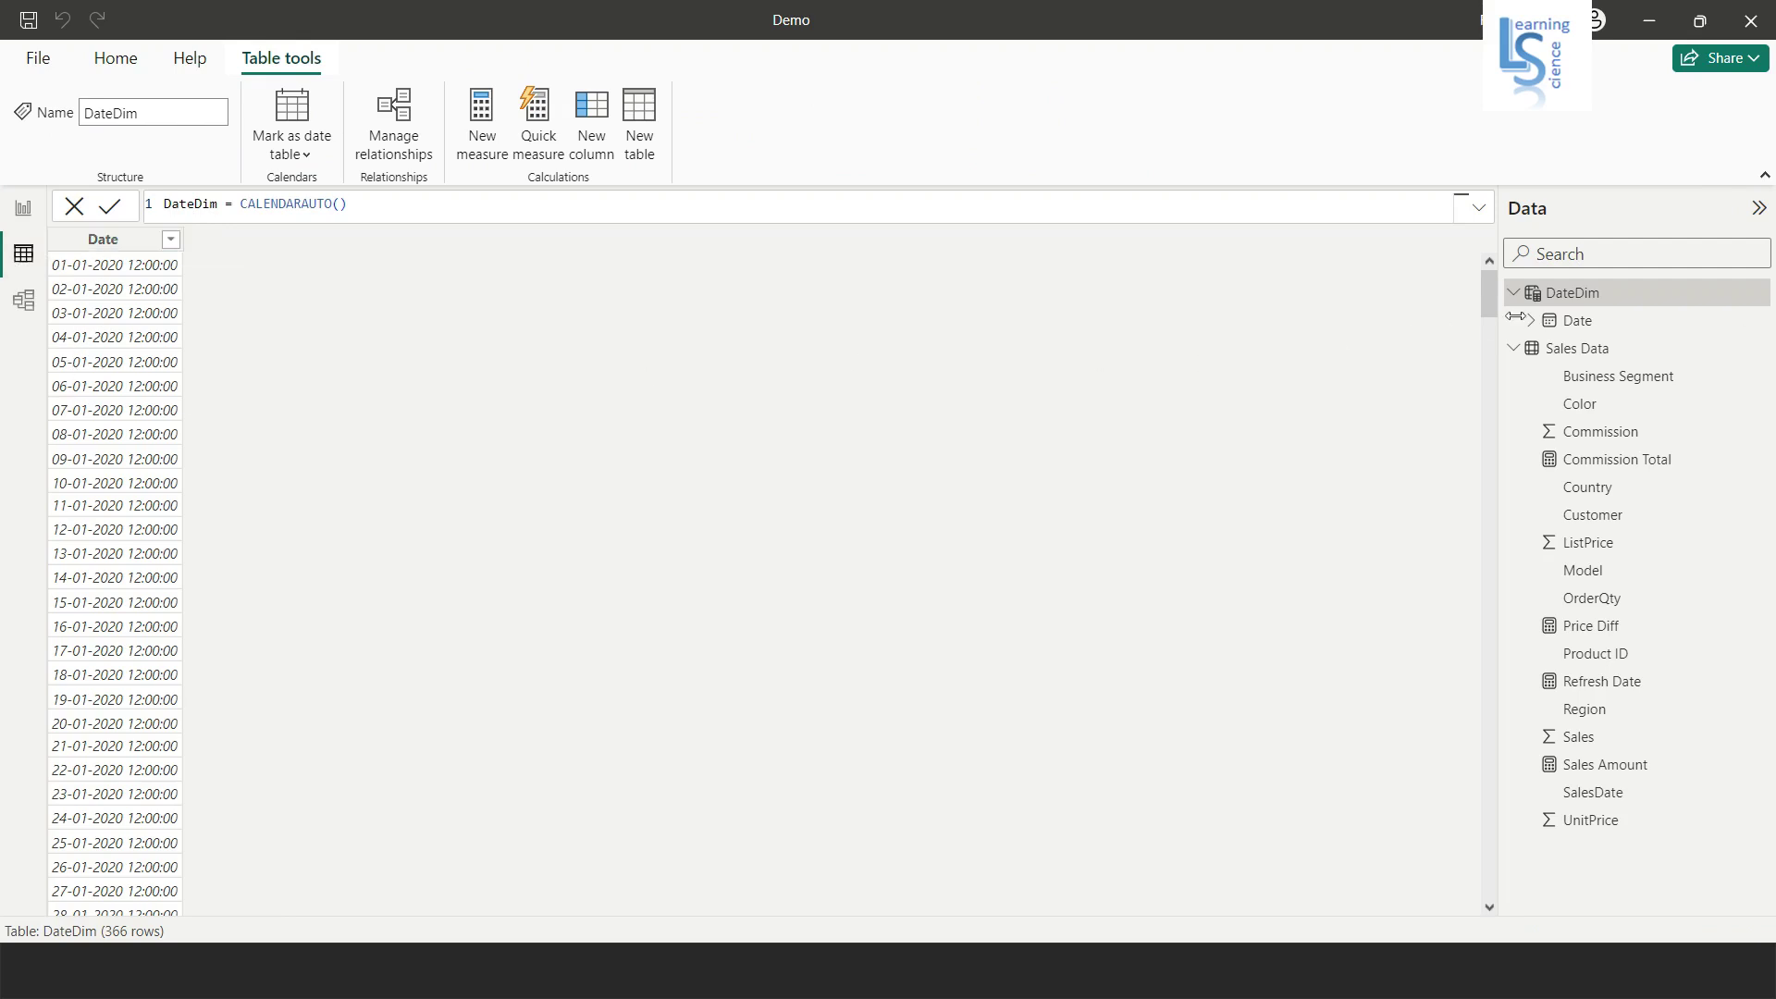
Examine the Sales Data table's rows and its relationship with DateDim in the data model, then return to the table data.
{"action": "left_click", "coordinate": [1595, 351]}
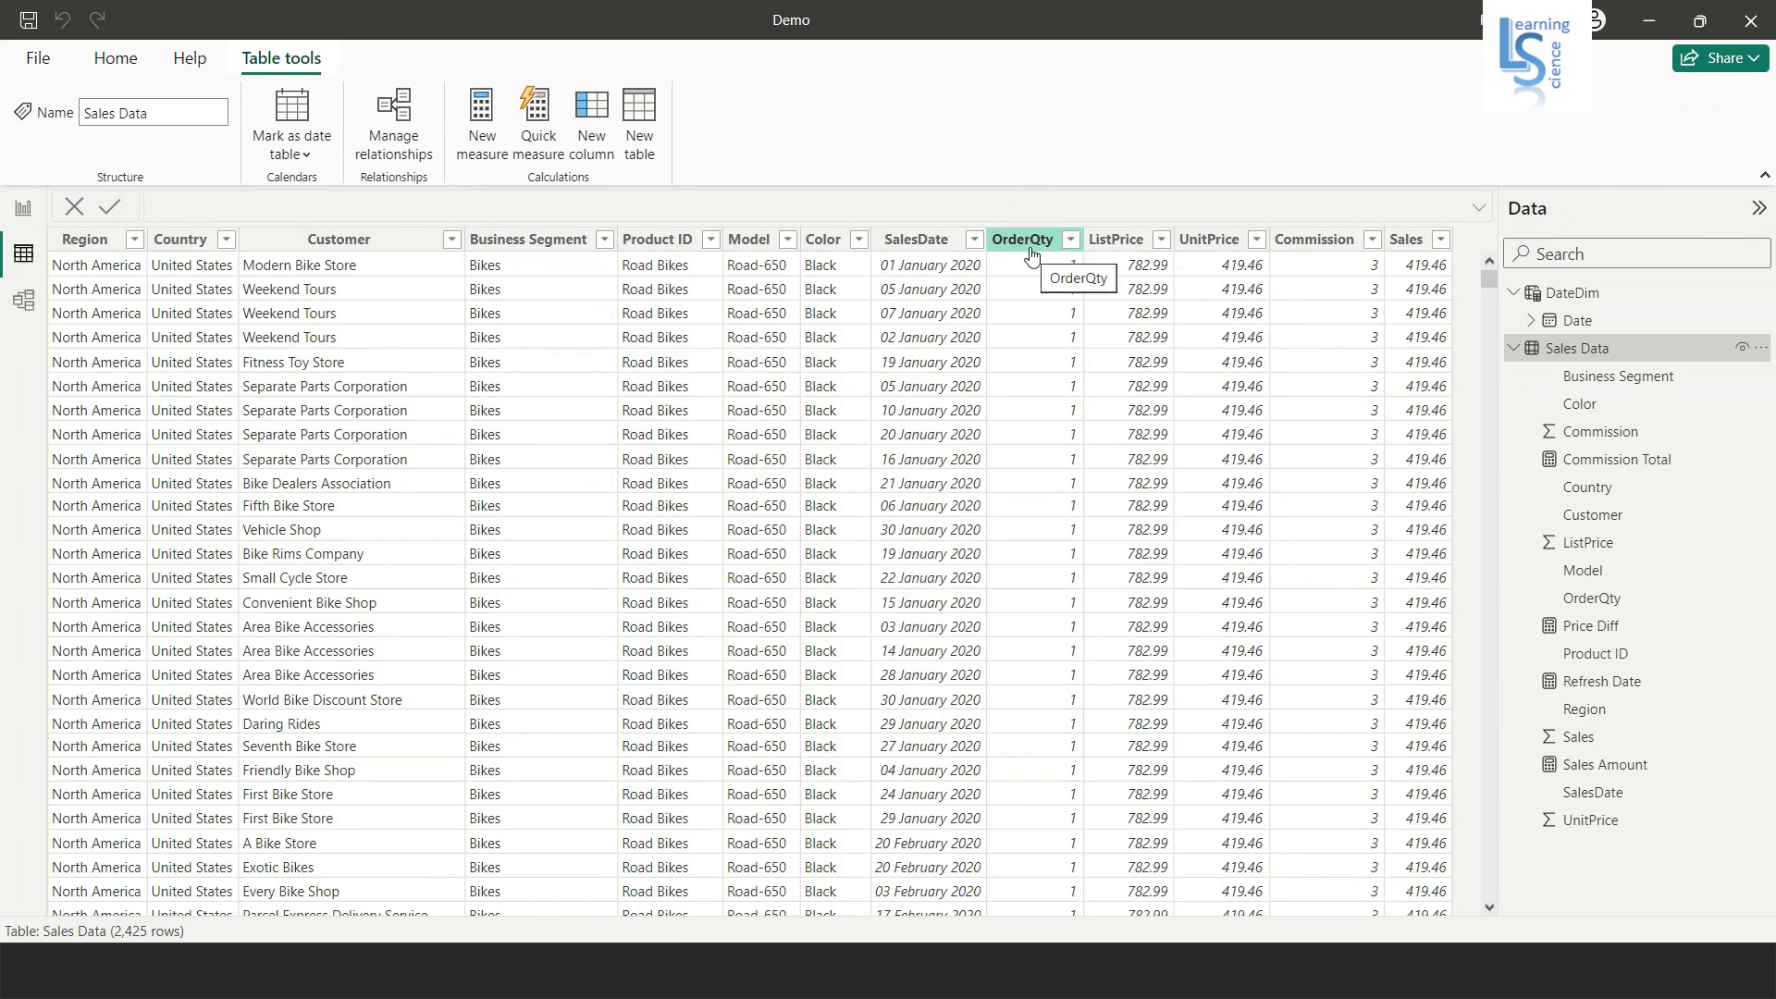
{"action": "left_click", "coordinate": [25, 305]}
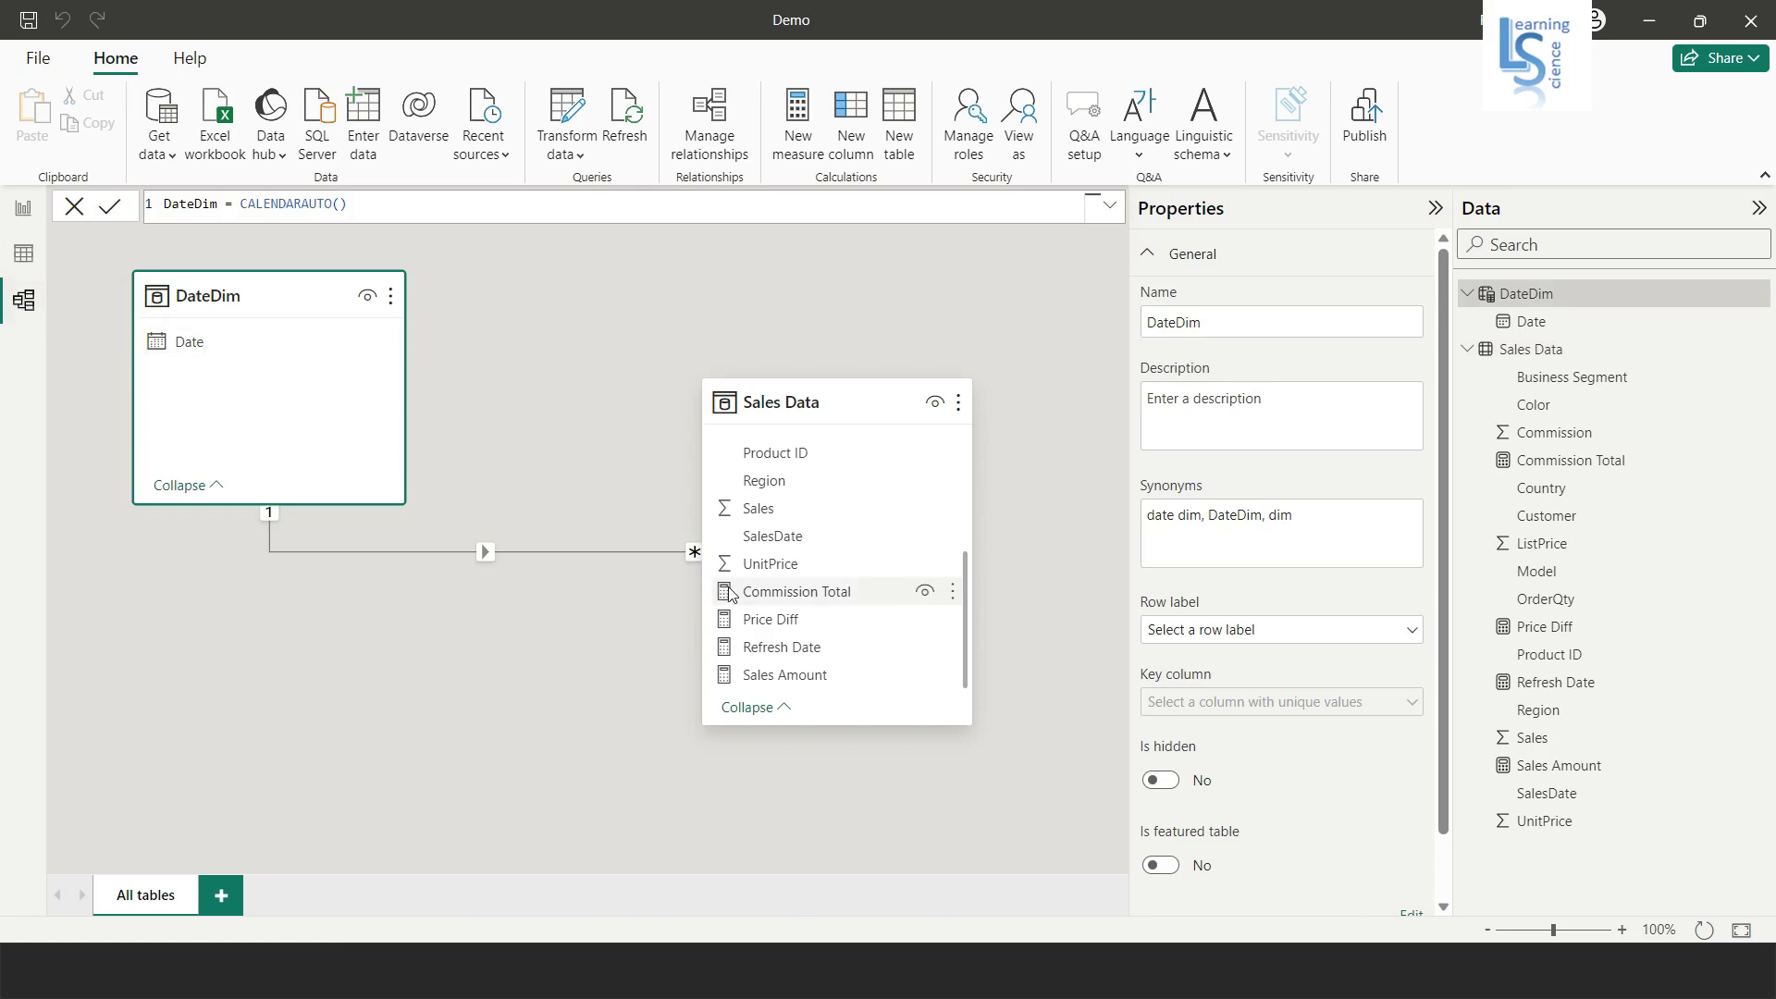
{"action": "mouse_move", "coordinate": [212, 298]}
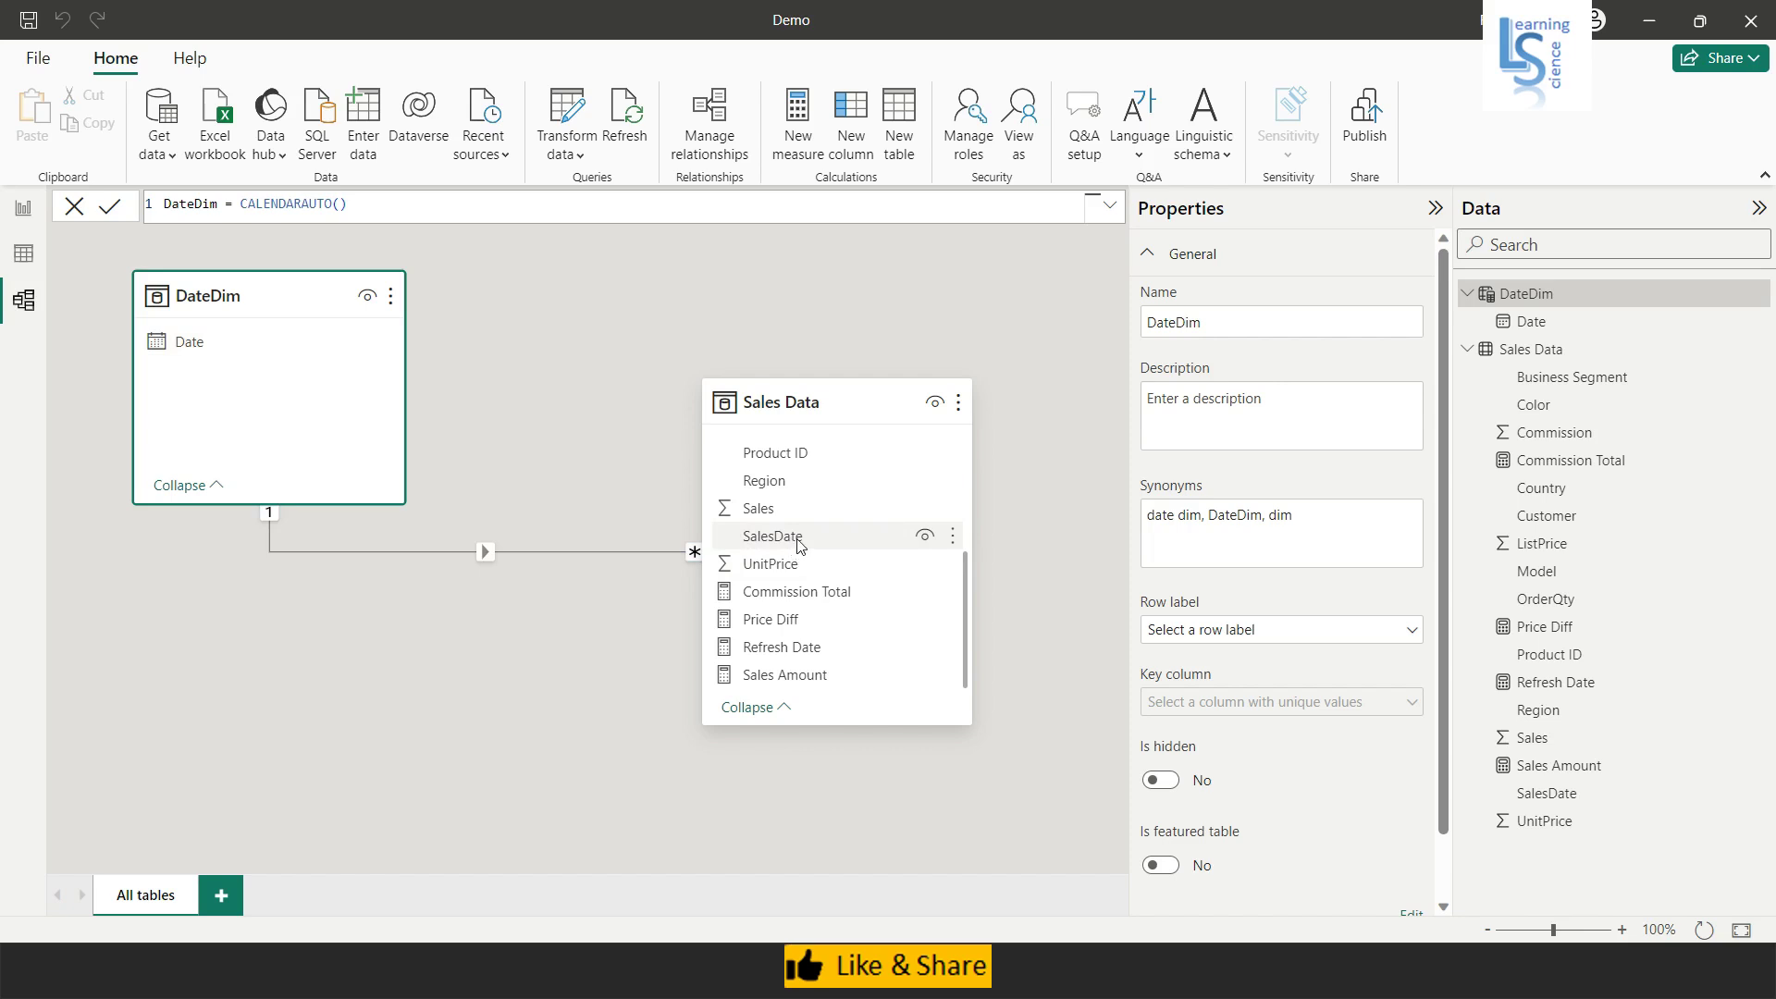
{"action": "left_click", "coordinate": [22, 258]}
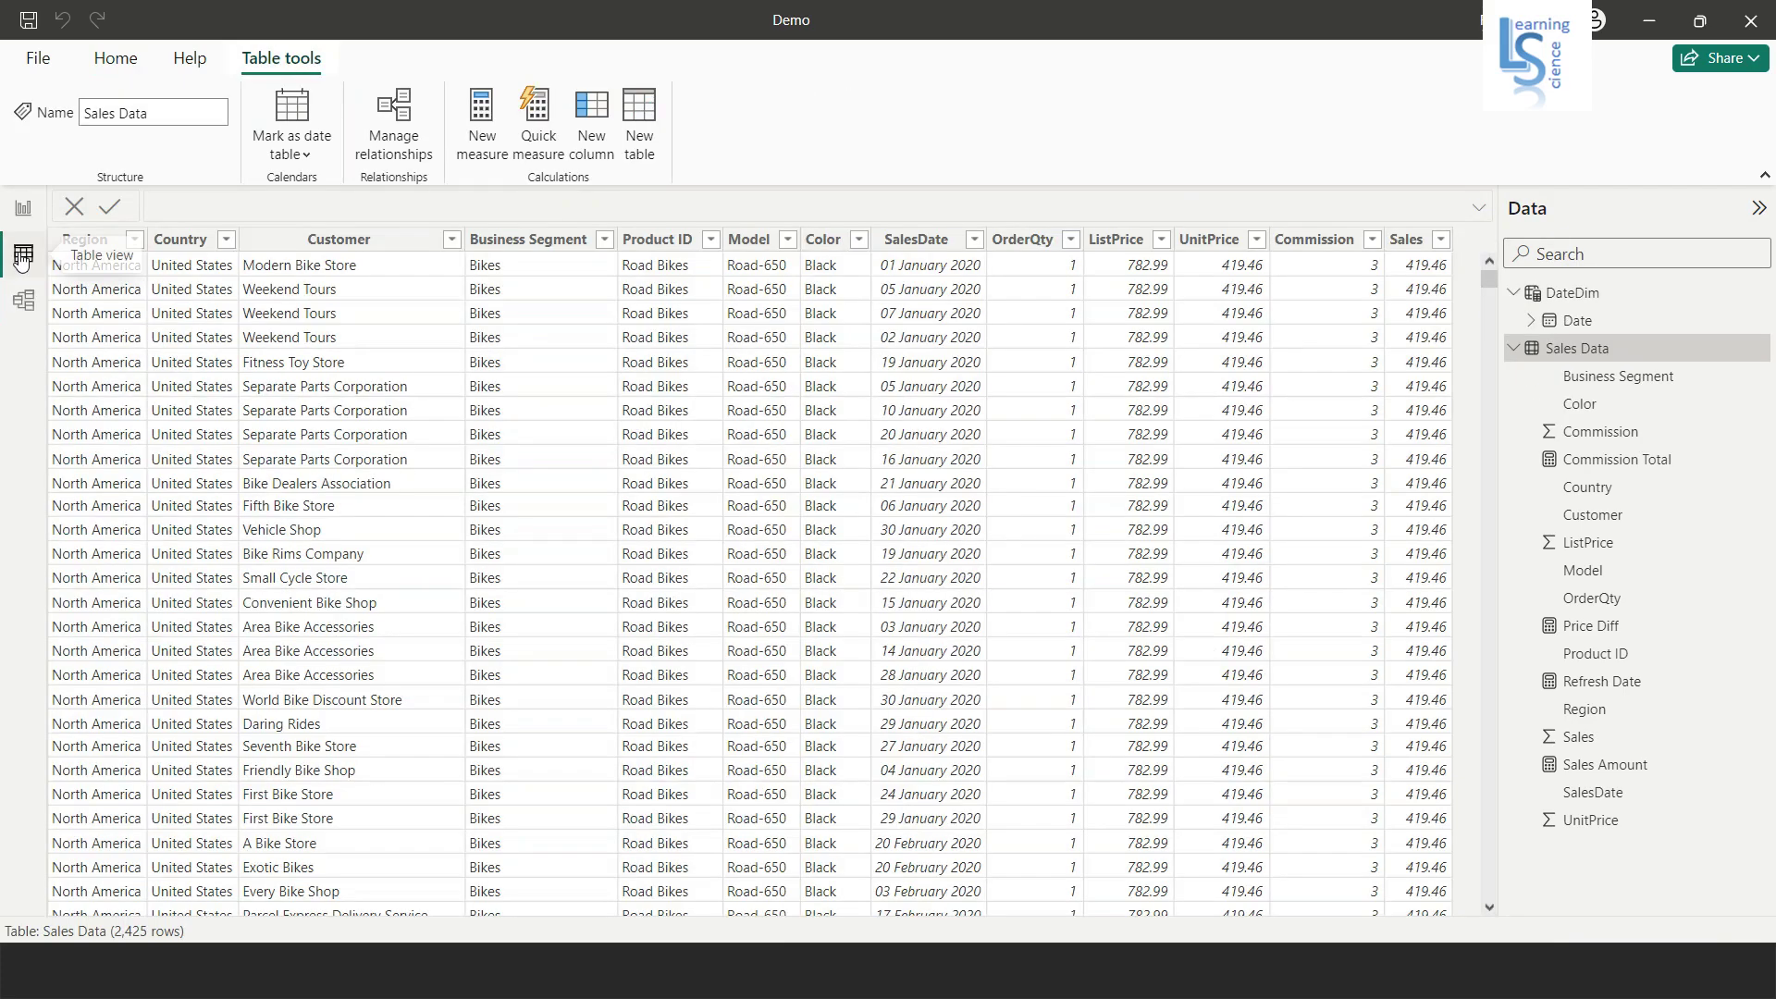
Add a calculated column named "Week No" to the DateDim table.
{"action": "left_click", "coordinate": [1573, 294]}
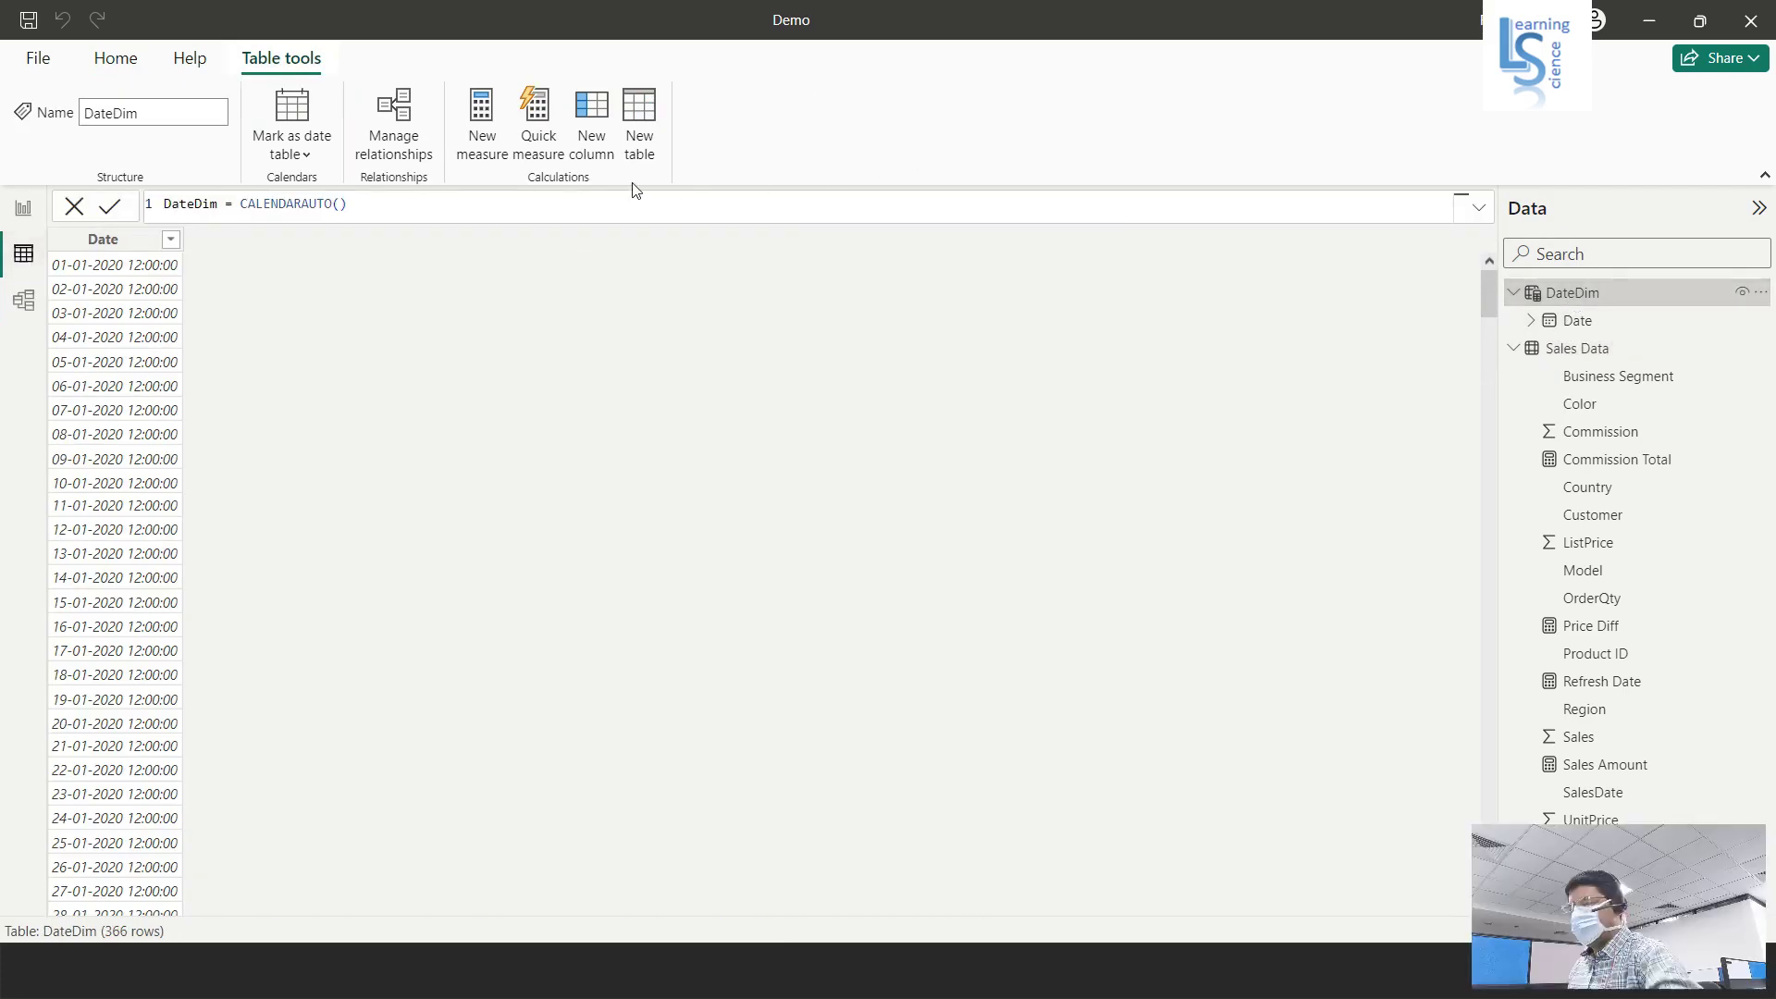
{"action": "left_click", "coordinate": [597, 162]}
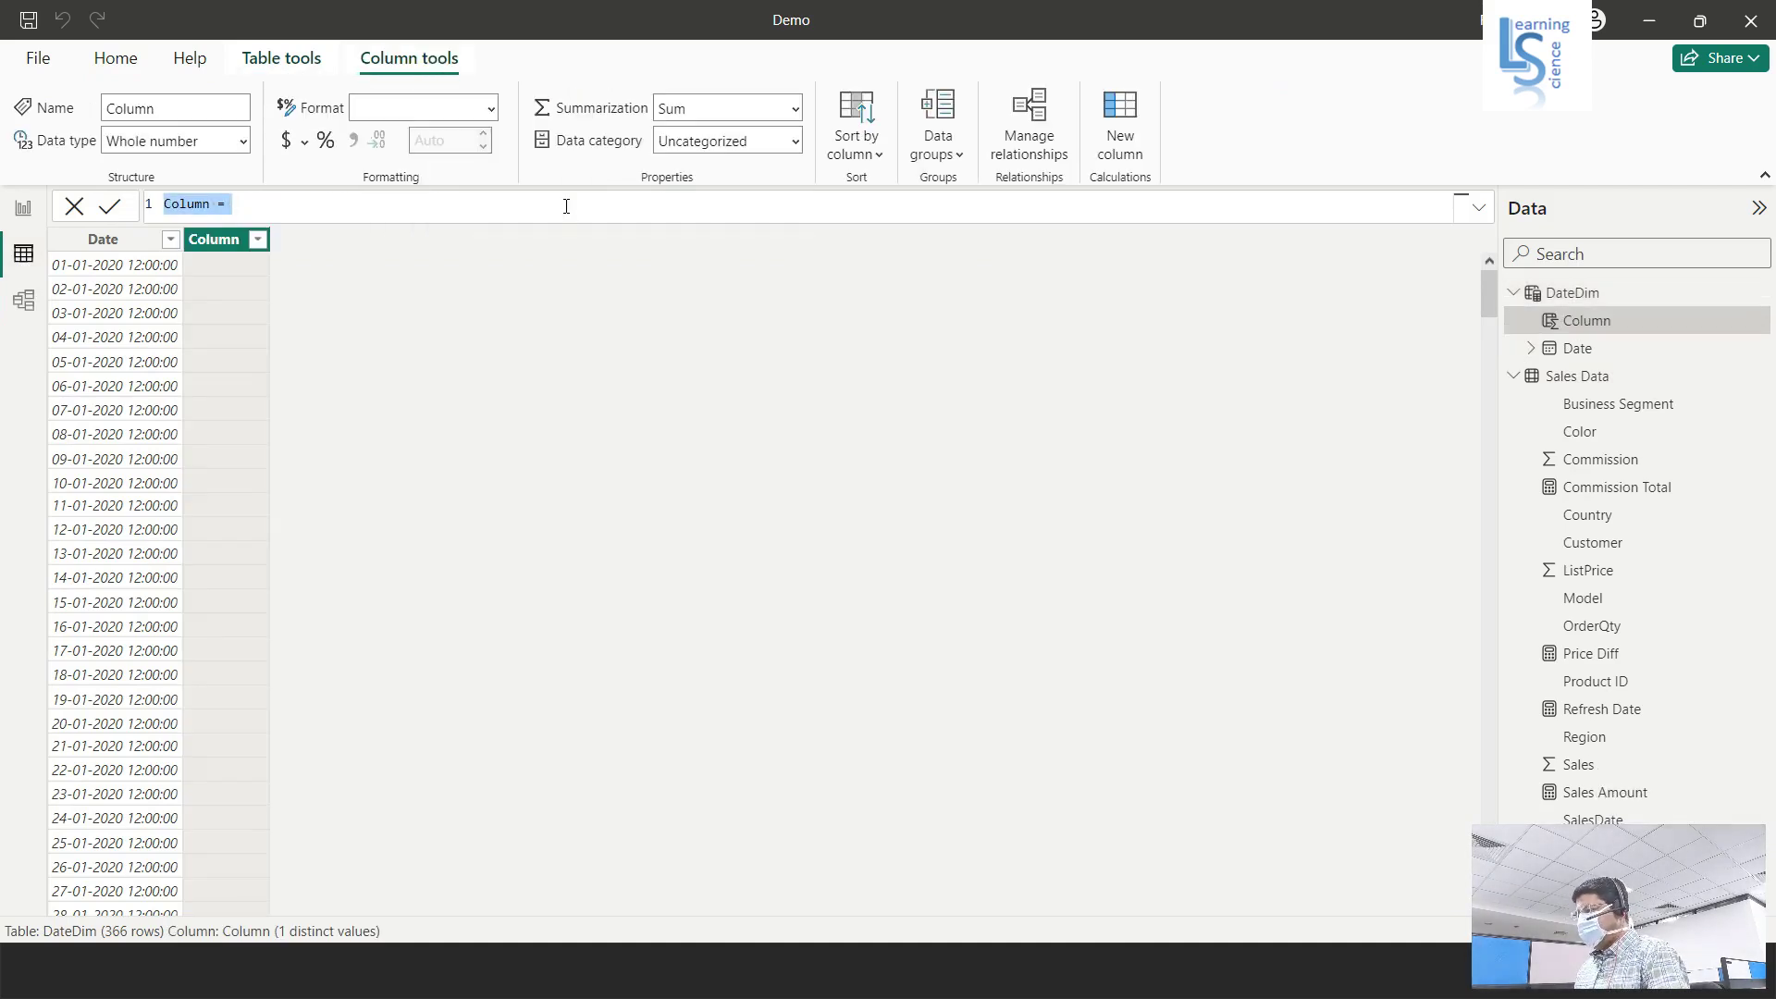
{"action": "left_click", "coordinate": [563, 203]}
{"action": "scroll", "coordinate": [562, 204], "scroll_direction": "up", "scroll_amount": 4}
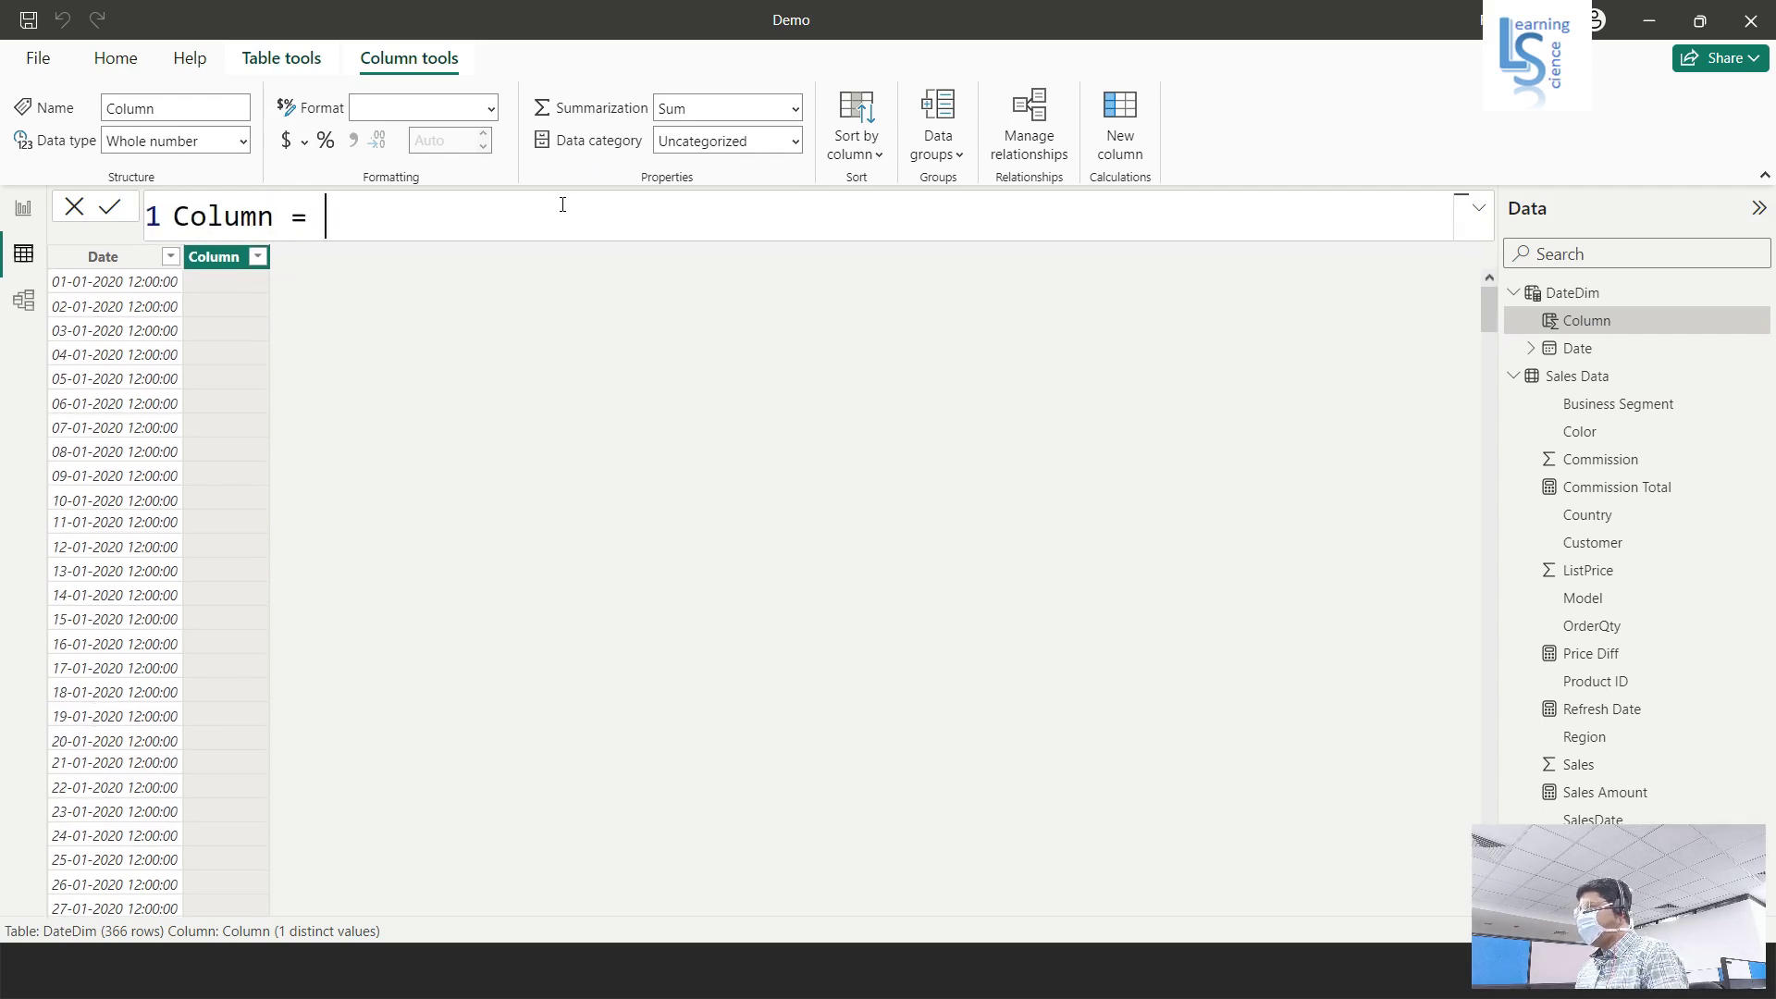
{"action": "key", "text": "Left"}
{"action": "key", "text": "Left"}
{"action": "key", "text": "Left"}
{"action": "key", "text": "Right"}
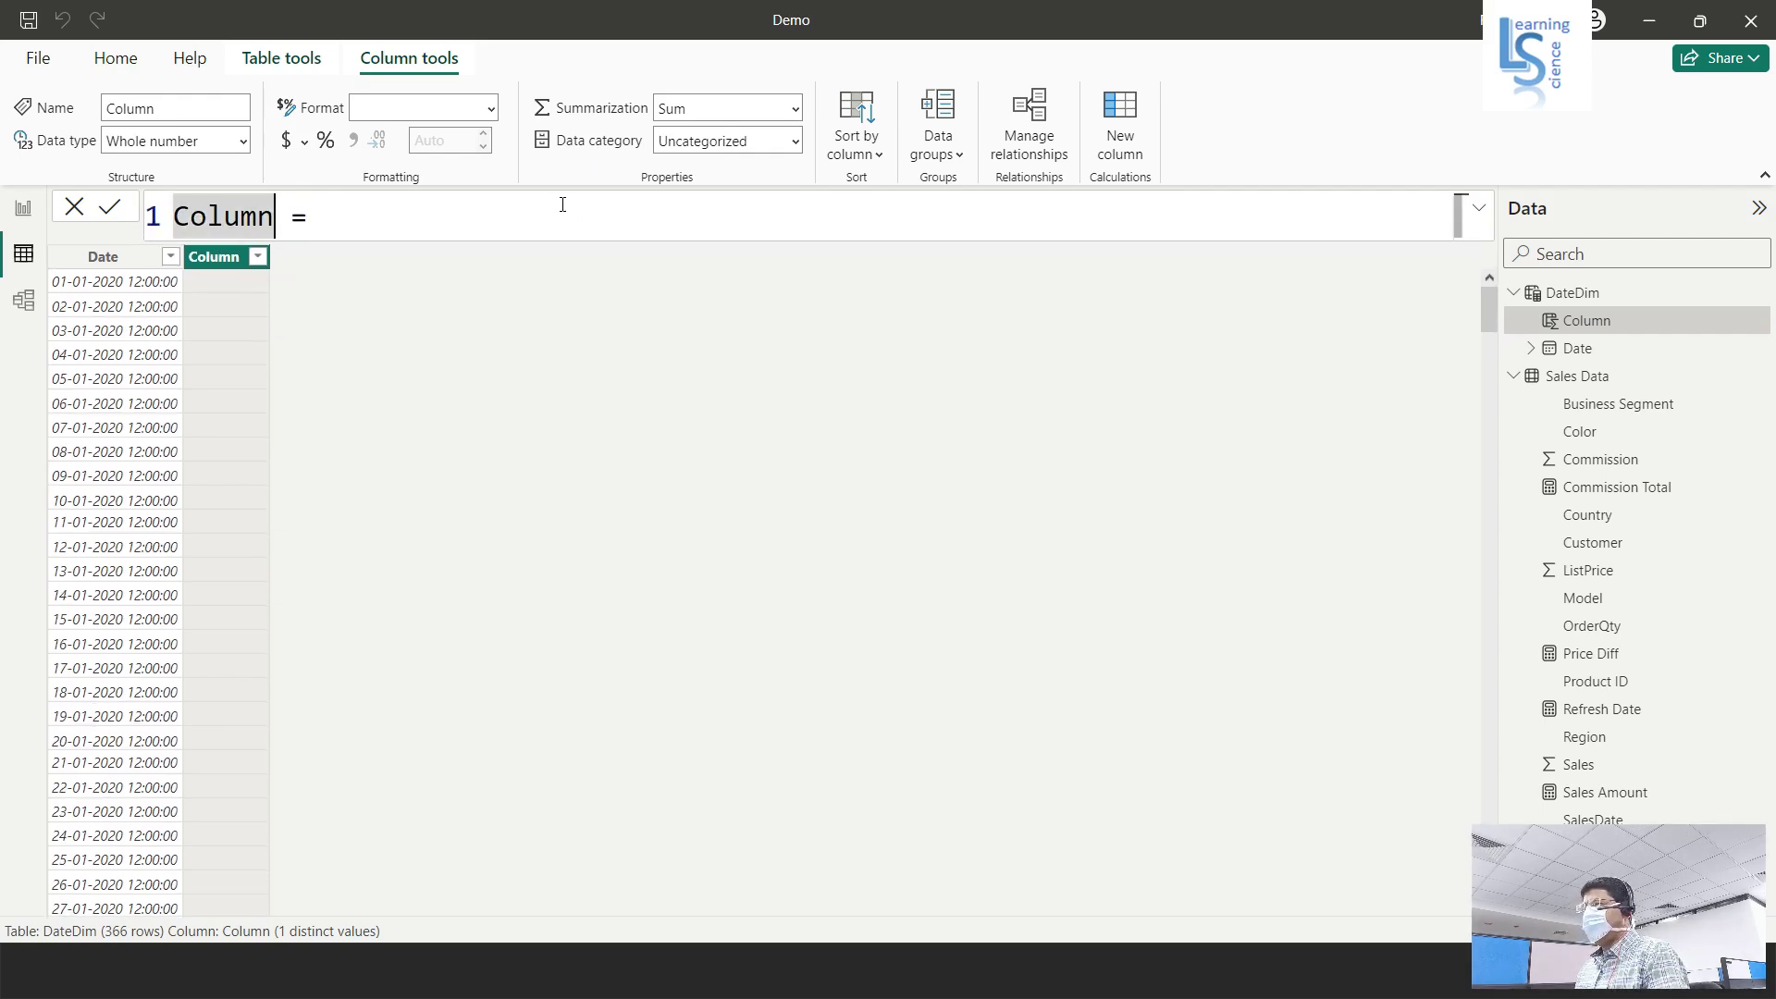
{"action": "key", "text": "shift+Left"}
{"action": "key", "text": "shift+Left"}
{"action": "key", "text": "shift+Left"}
{"action": "key", "text": "shift+Left"}
{"action": "key", "text": "shift+Left"}
{"action": "key", "text": "shift+Left"}
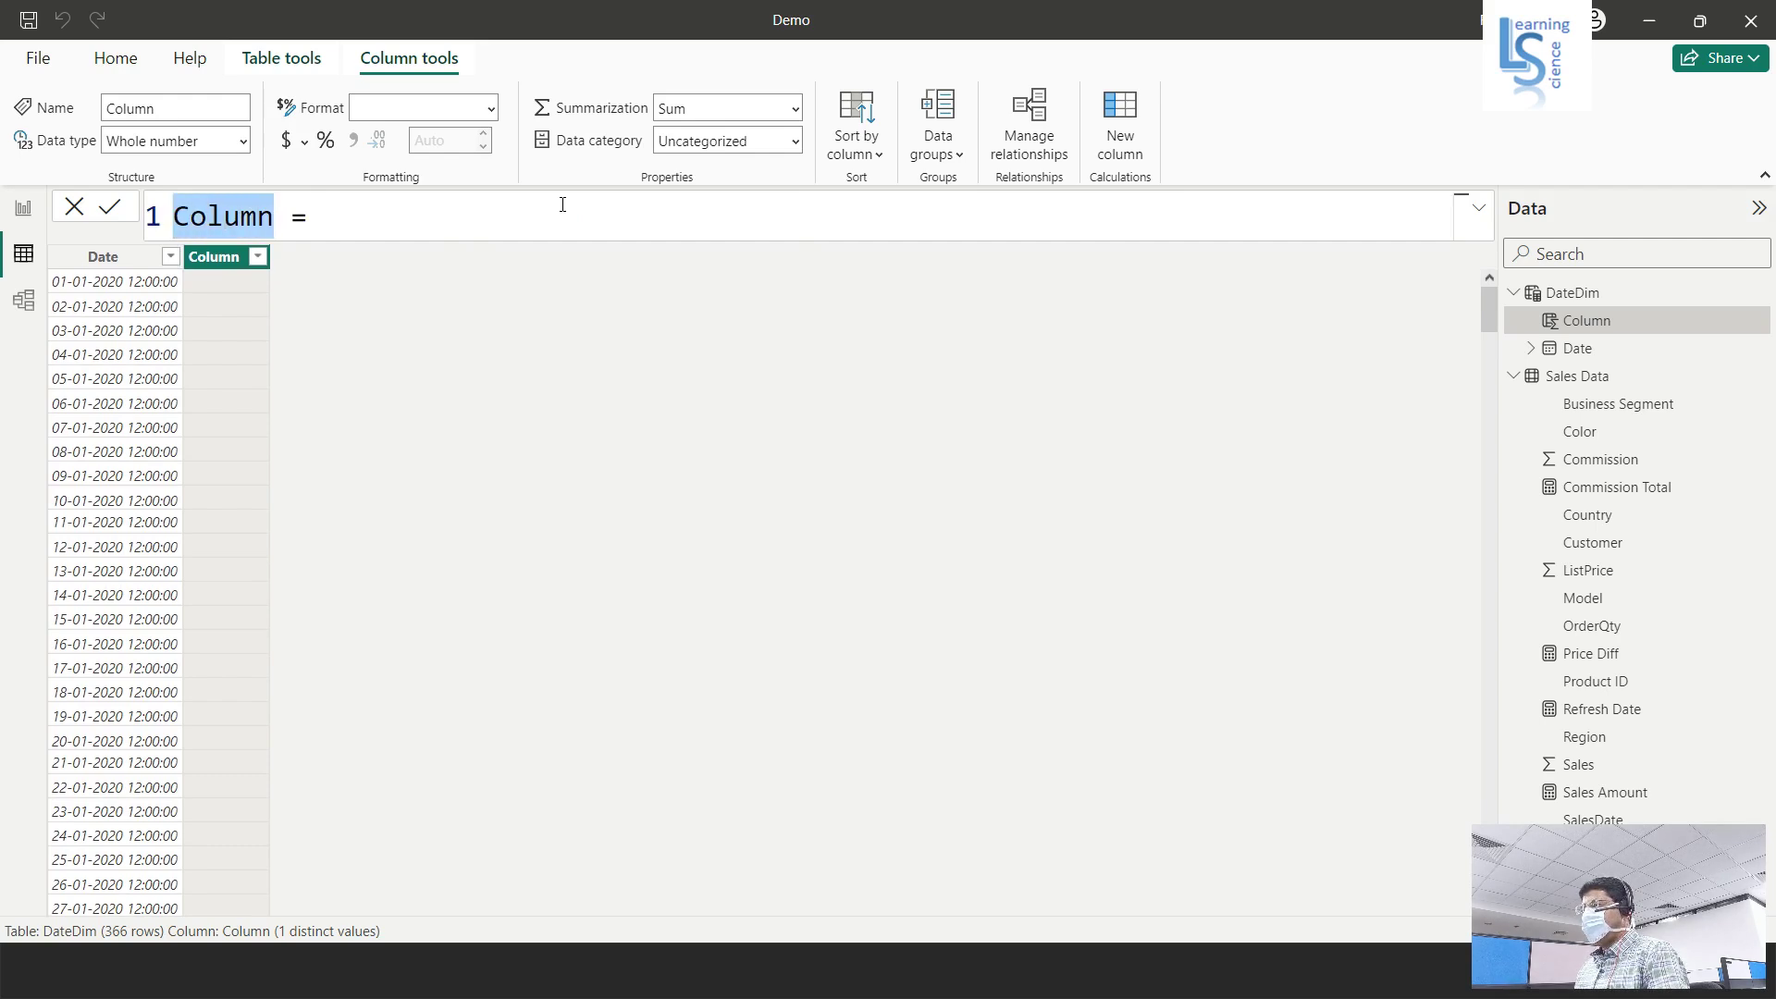
{"action": "type", "text": "Week No"}
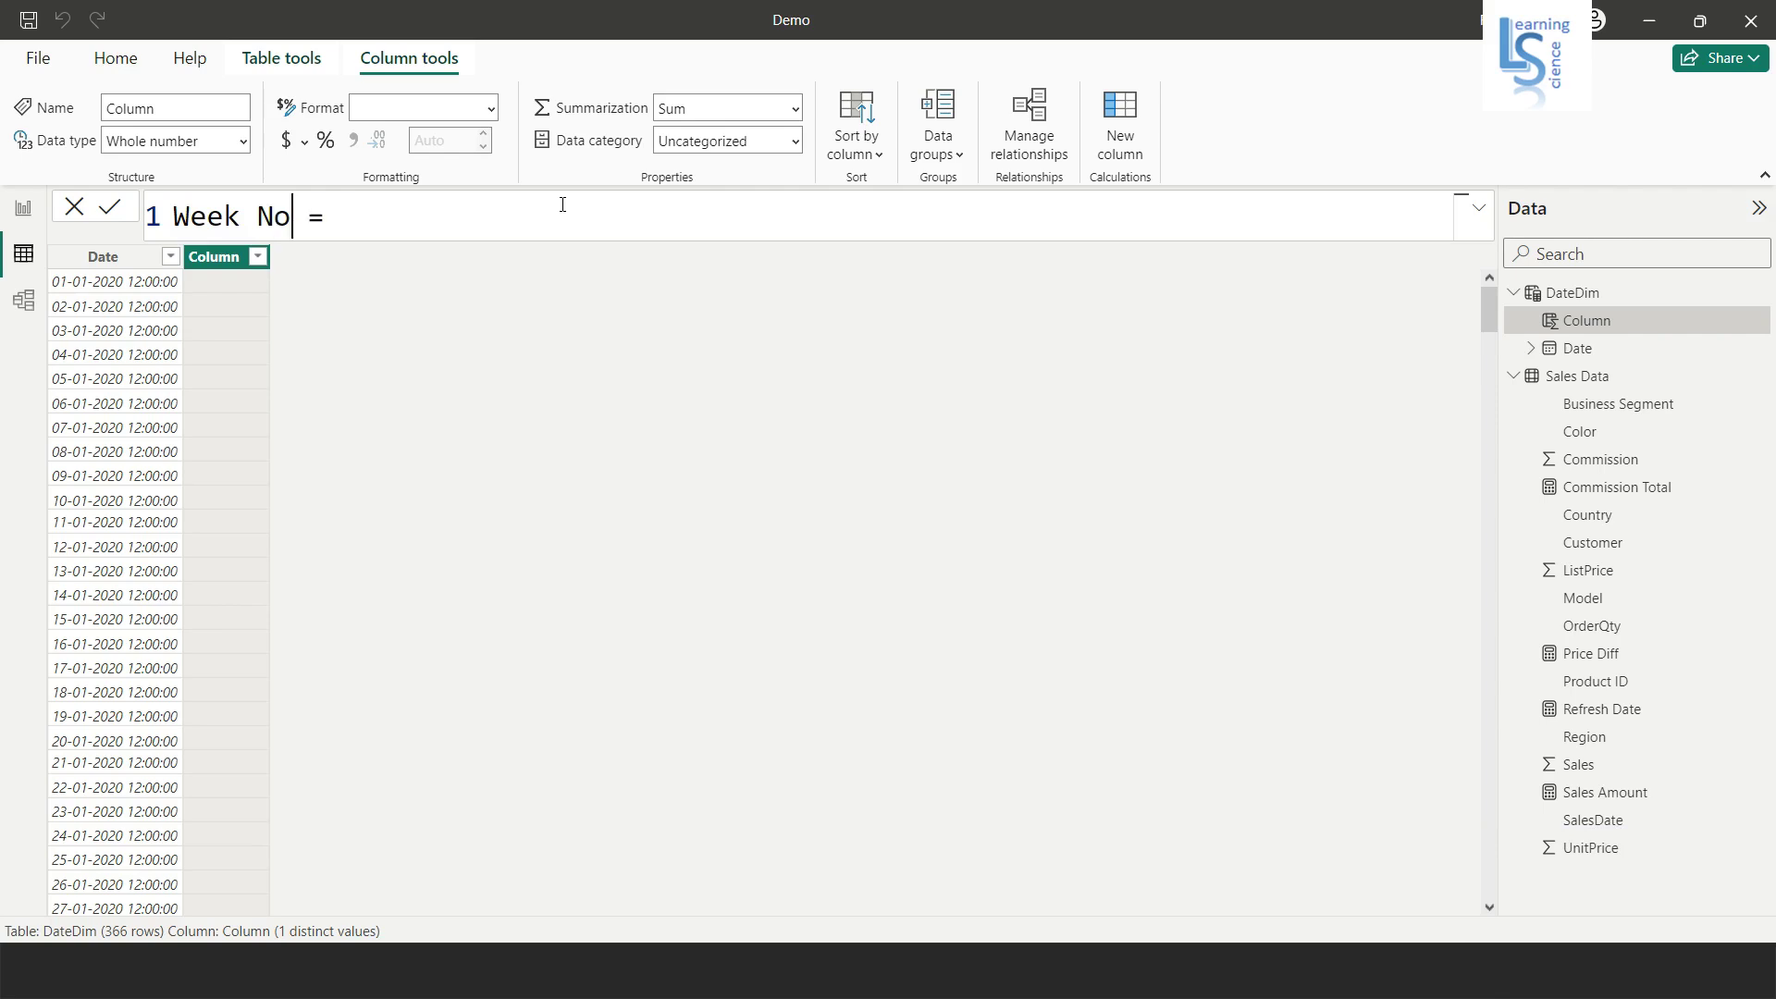
Define the Week No column as WEEKNUM(DateDim[Date]) and commit the formula.
{"action": "left_click", "coordinate": [562, 204]}
{"action": "type", "text": "Wee"}
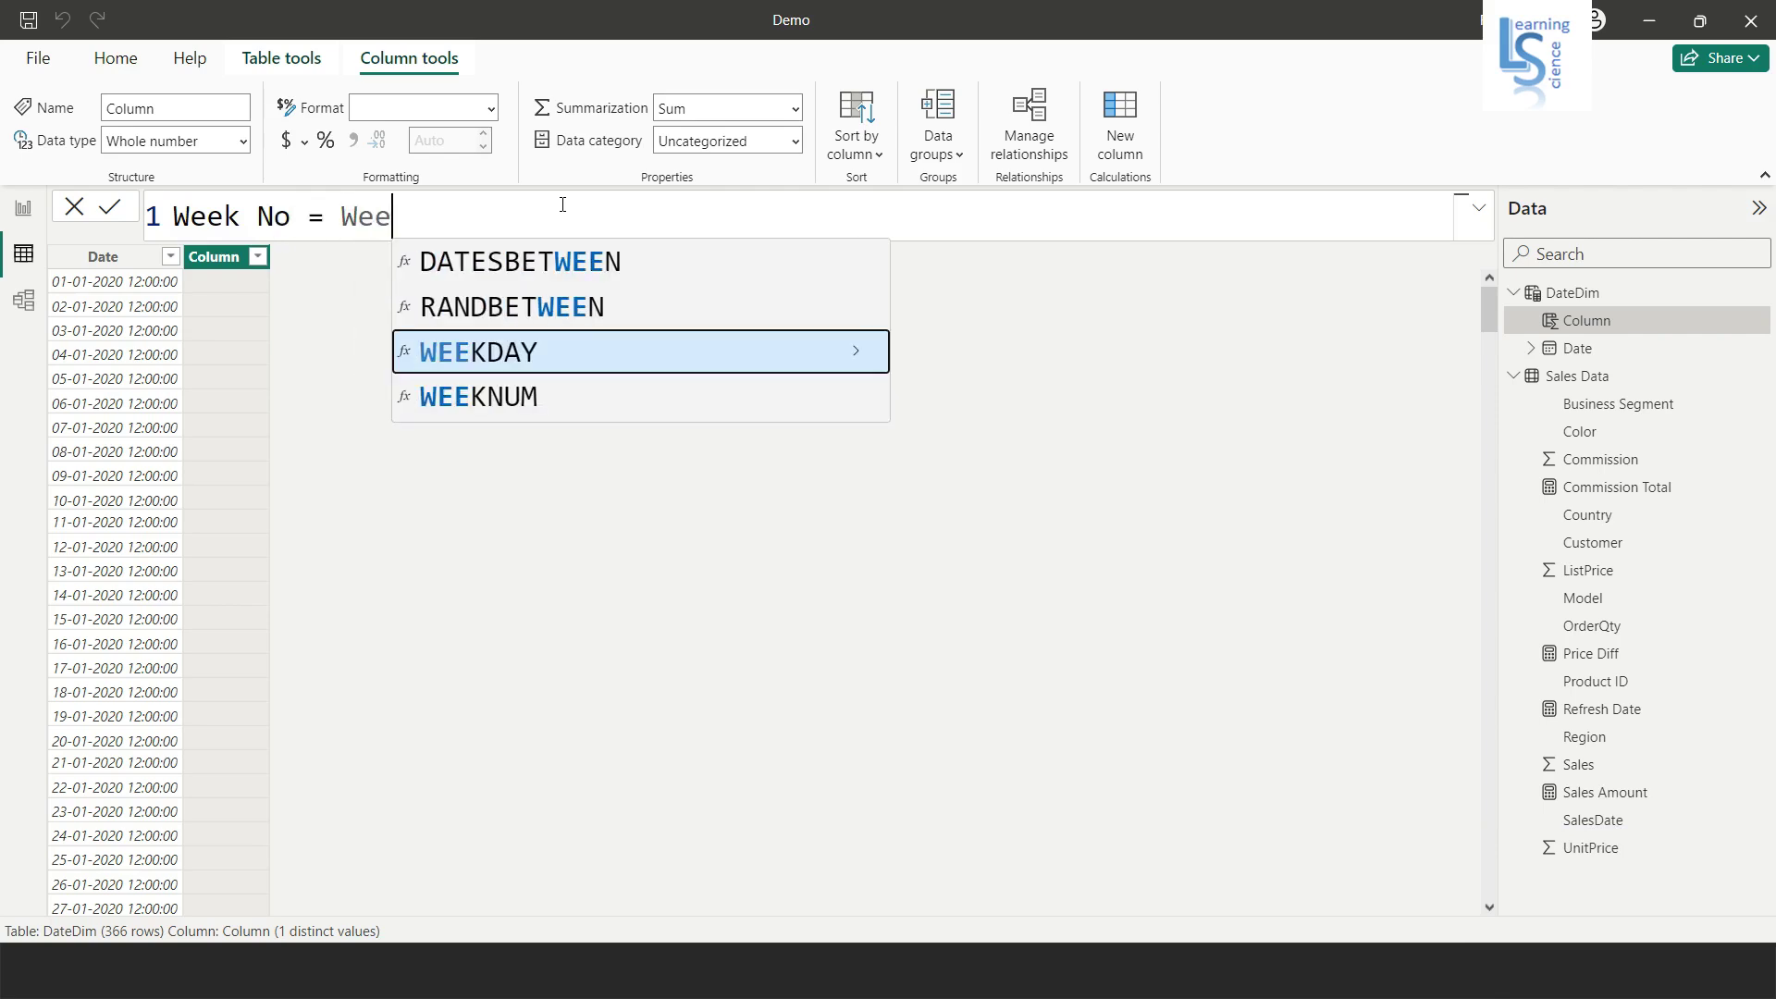
{"action": "key", "text": "Down"}
{"action": "key", "text": "Tab"}
{"action": "type", "text": "Date"}
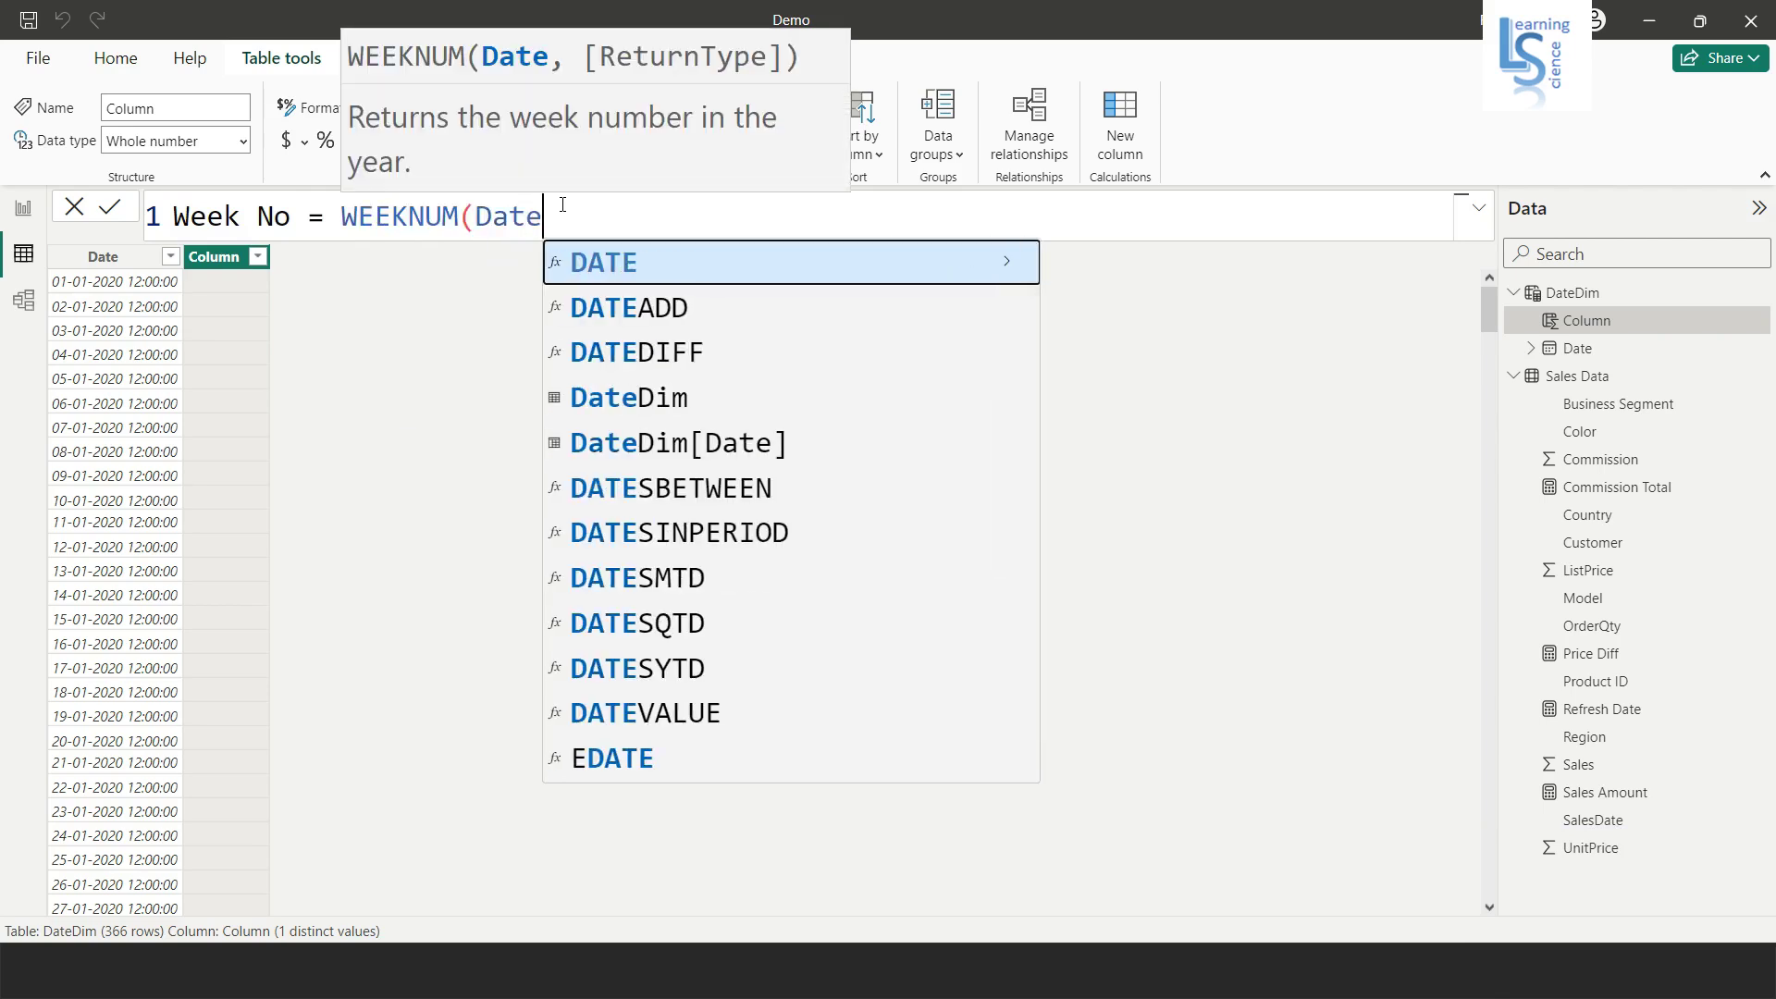
{"action": "type", "text": "di"}
{"action": "key", "text": "Down"}
{"action": "key", "text": "Down"}
{"action": "key", "text": "Tab"}
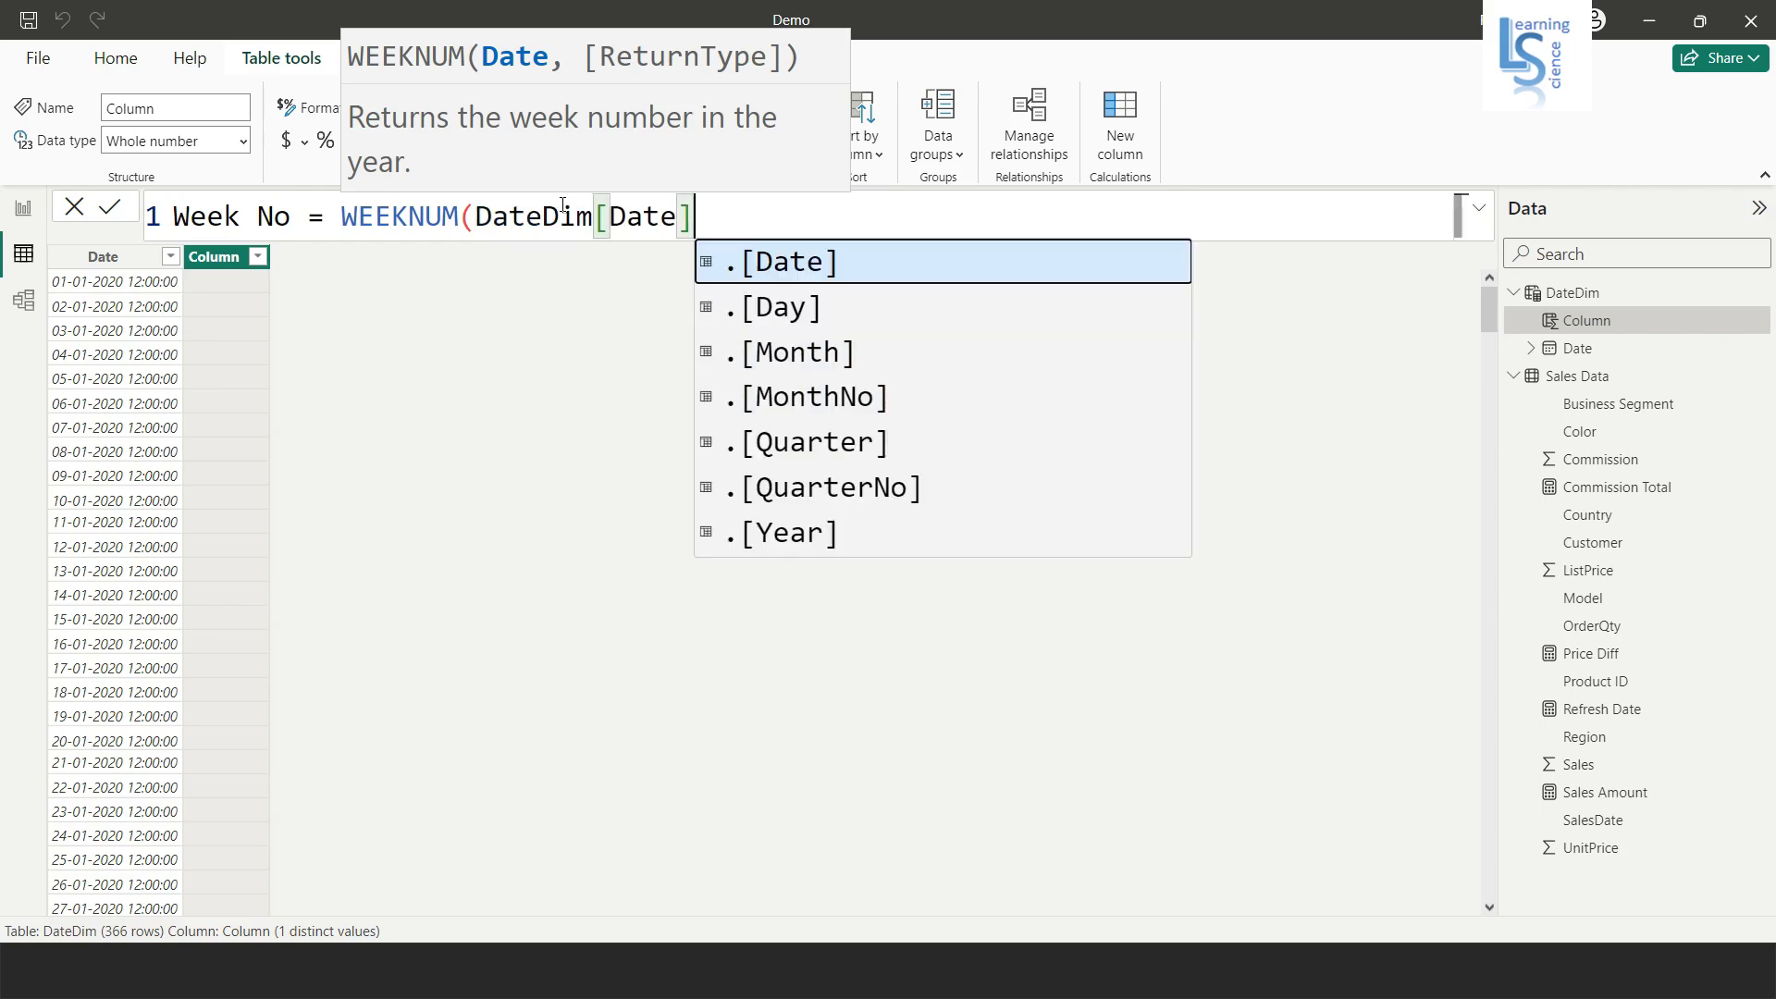
{"action": "type", "text": ")"}
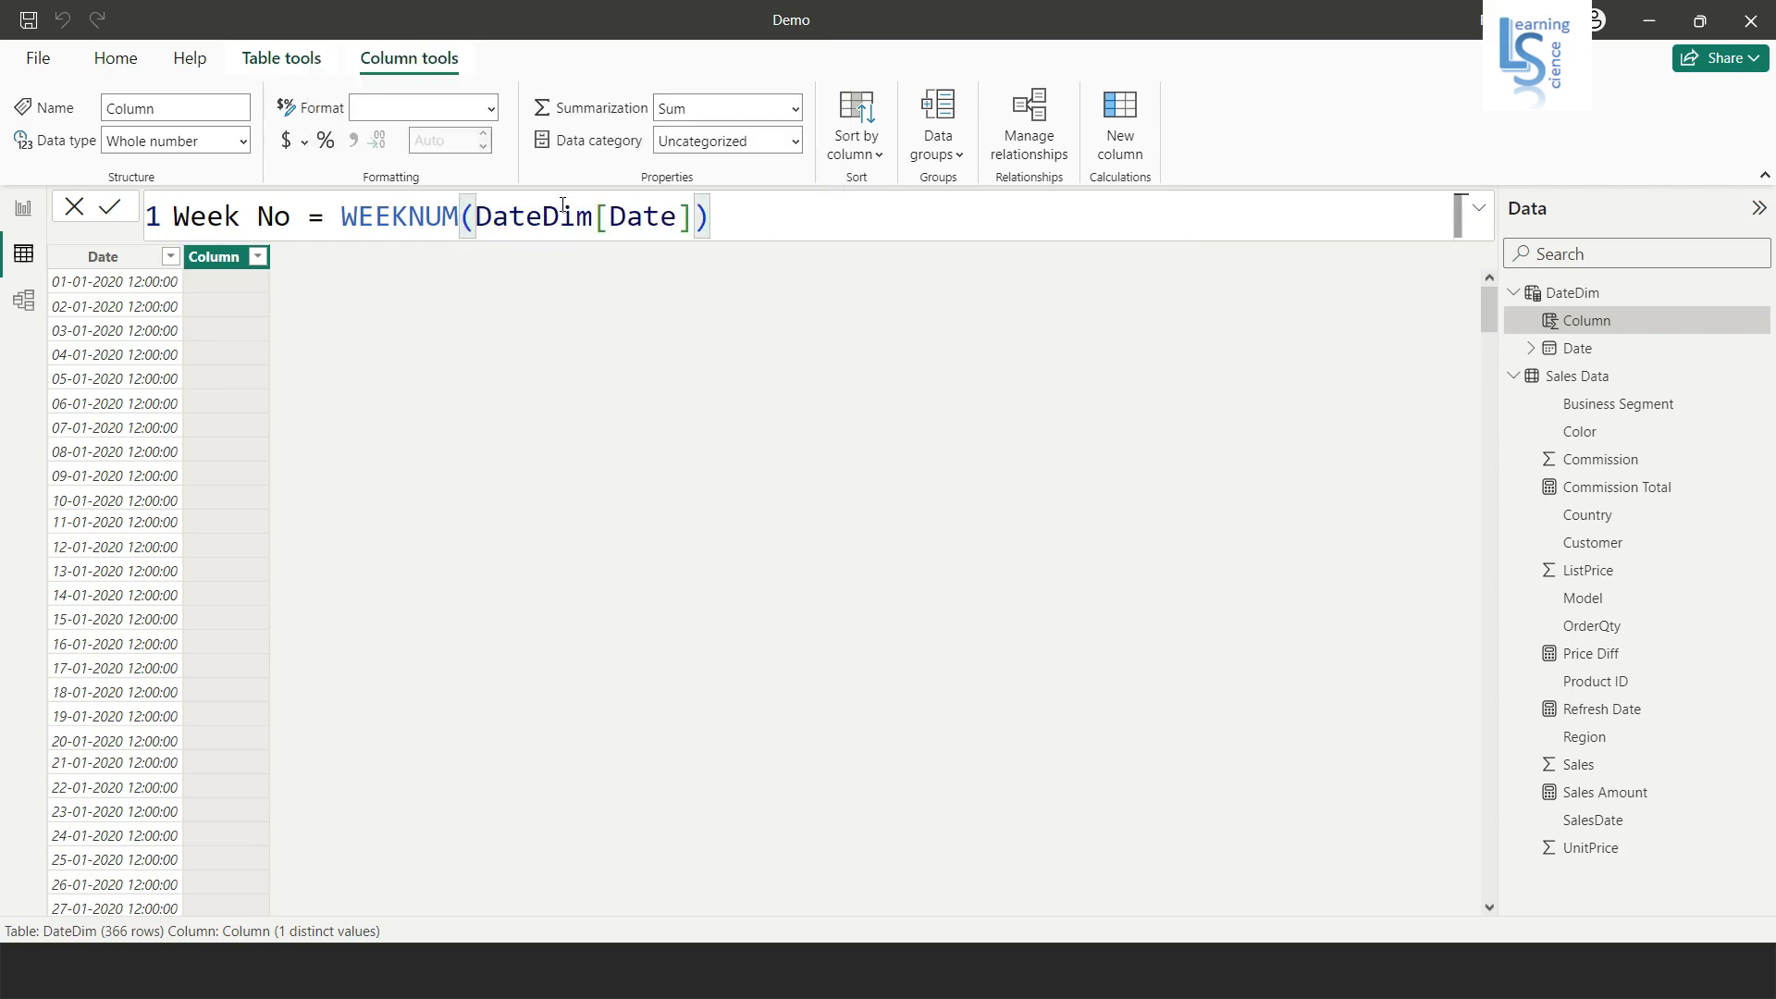
{"action": "key", "text": "Return"}
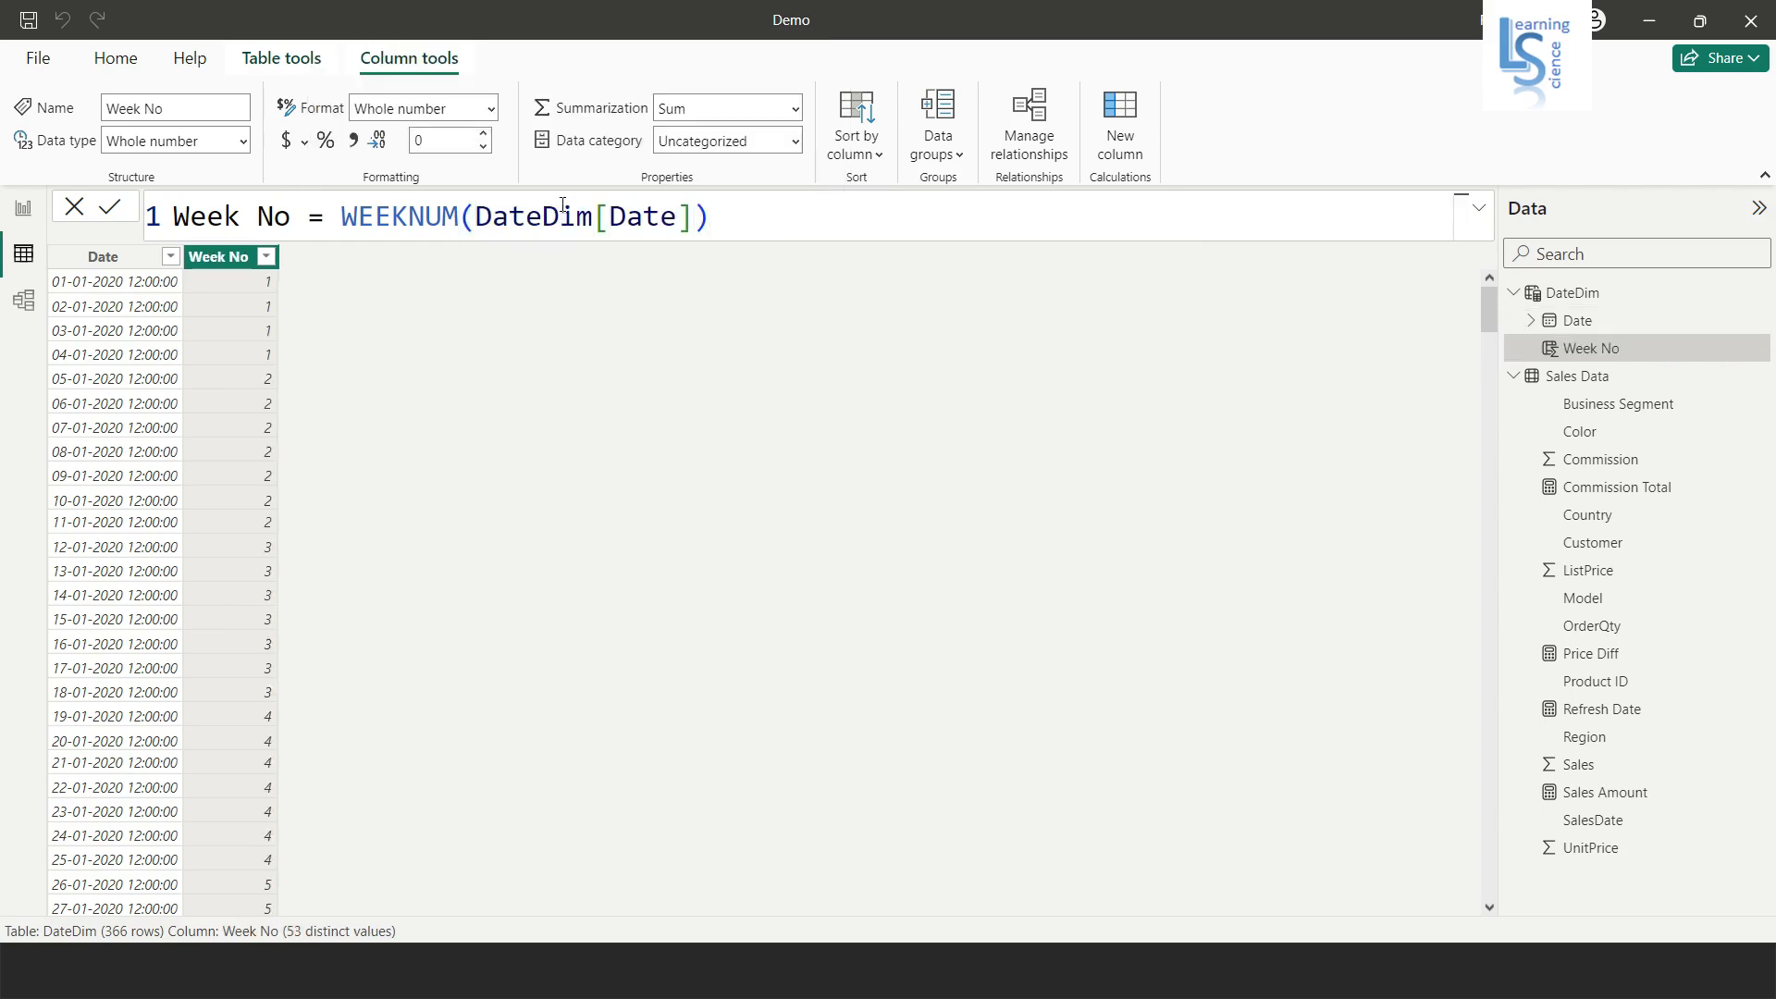
Extend the Week No formula by appending & YEAR(DateDim[Date]) after the WEEKNUM expression.
{"action": "left_click", "coordinate": [752, 214]}
{"action": "type", "text": "&Year"}
{"action": "key", "text": "Tab"}
{"action": "type", "text": "Date"}
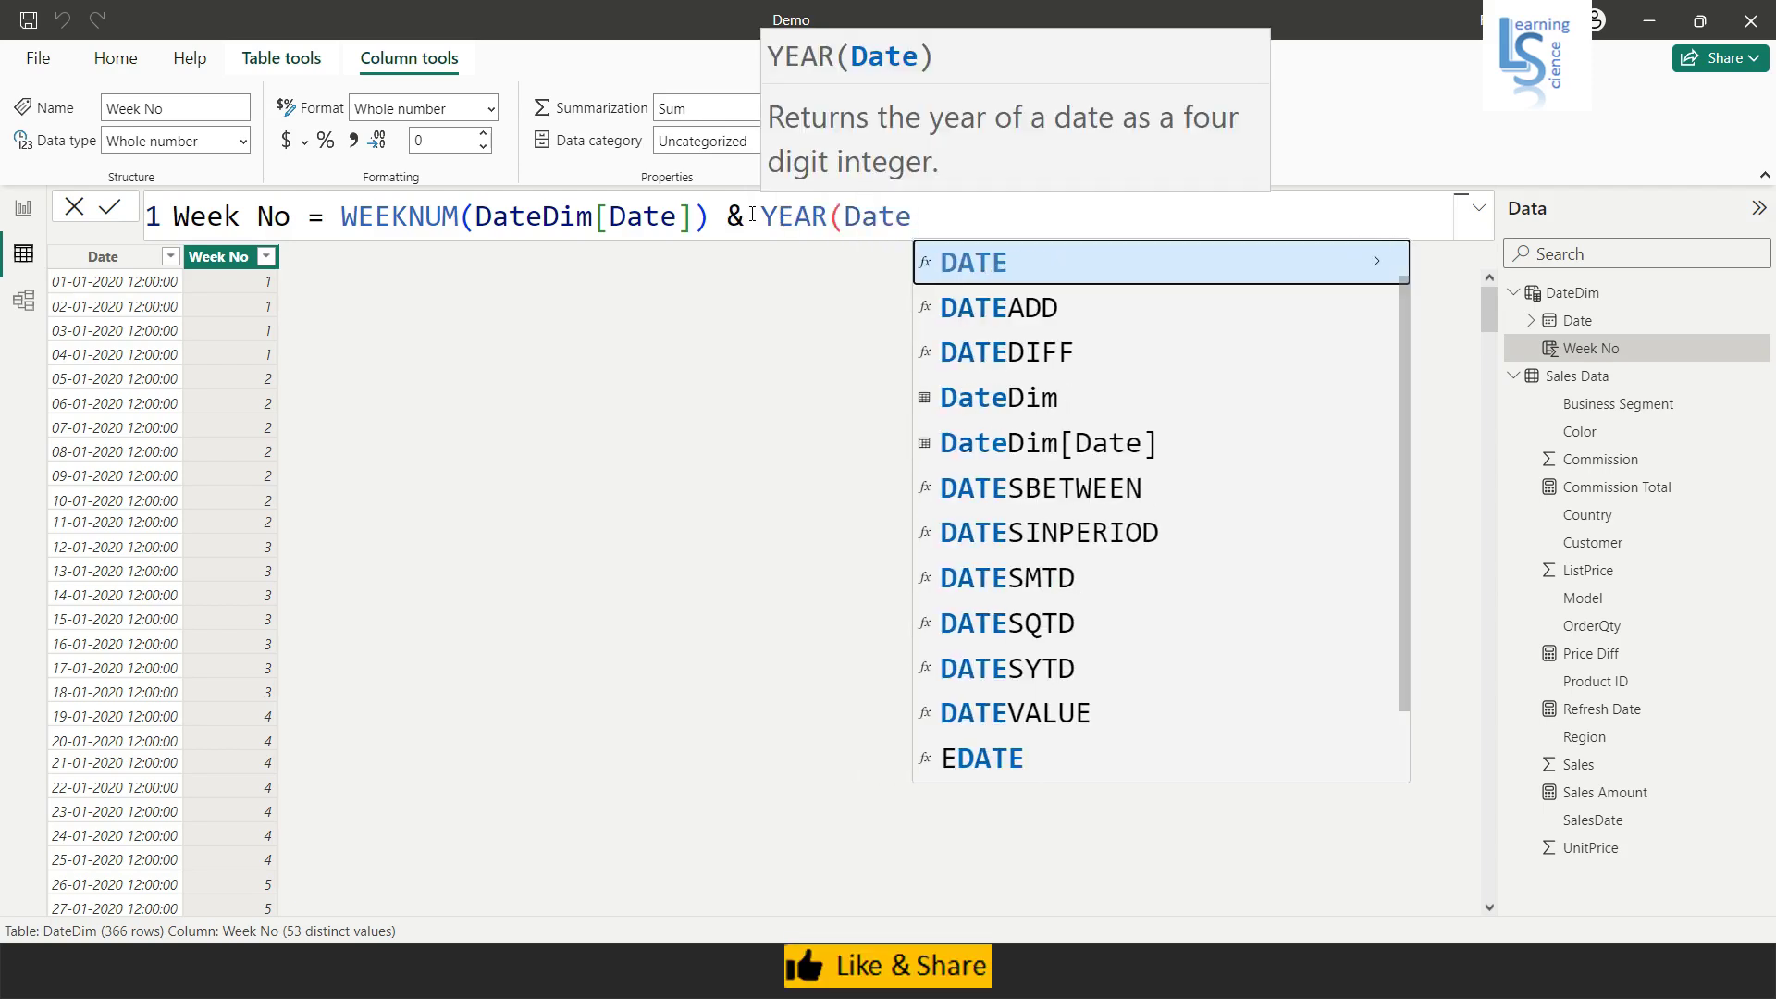
{"action": "type", "text": "dim"}
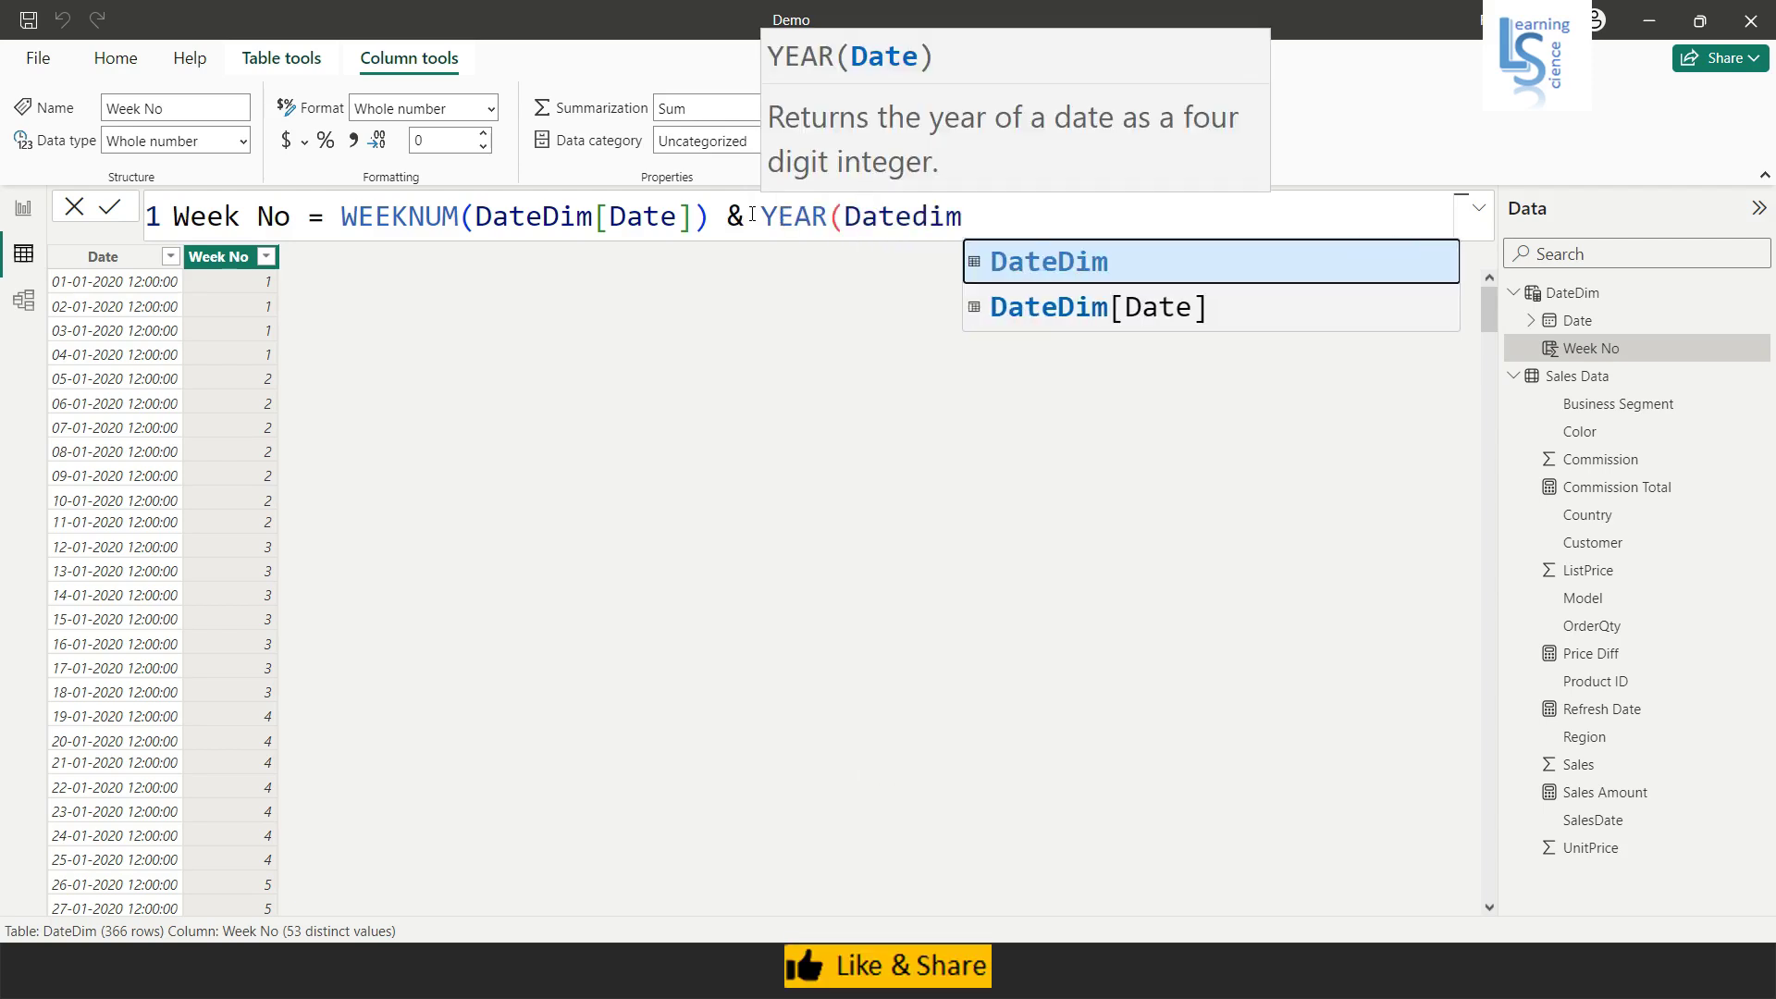
{"action": "key", "text": "Down"}
{"action": "key", "text": "Tab"}
{"action": "type", "text": ")"}
{"action": "key", "text": "Return"}
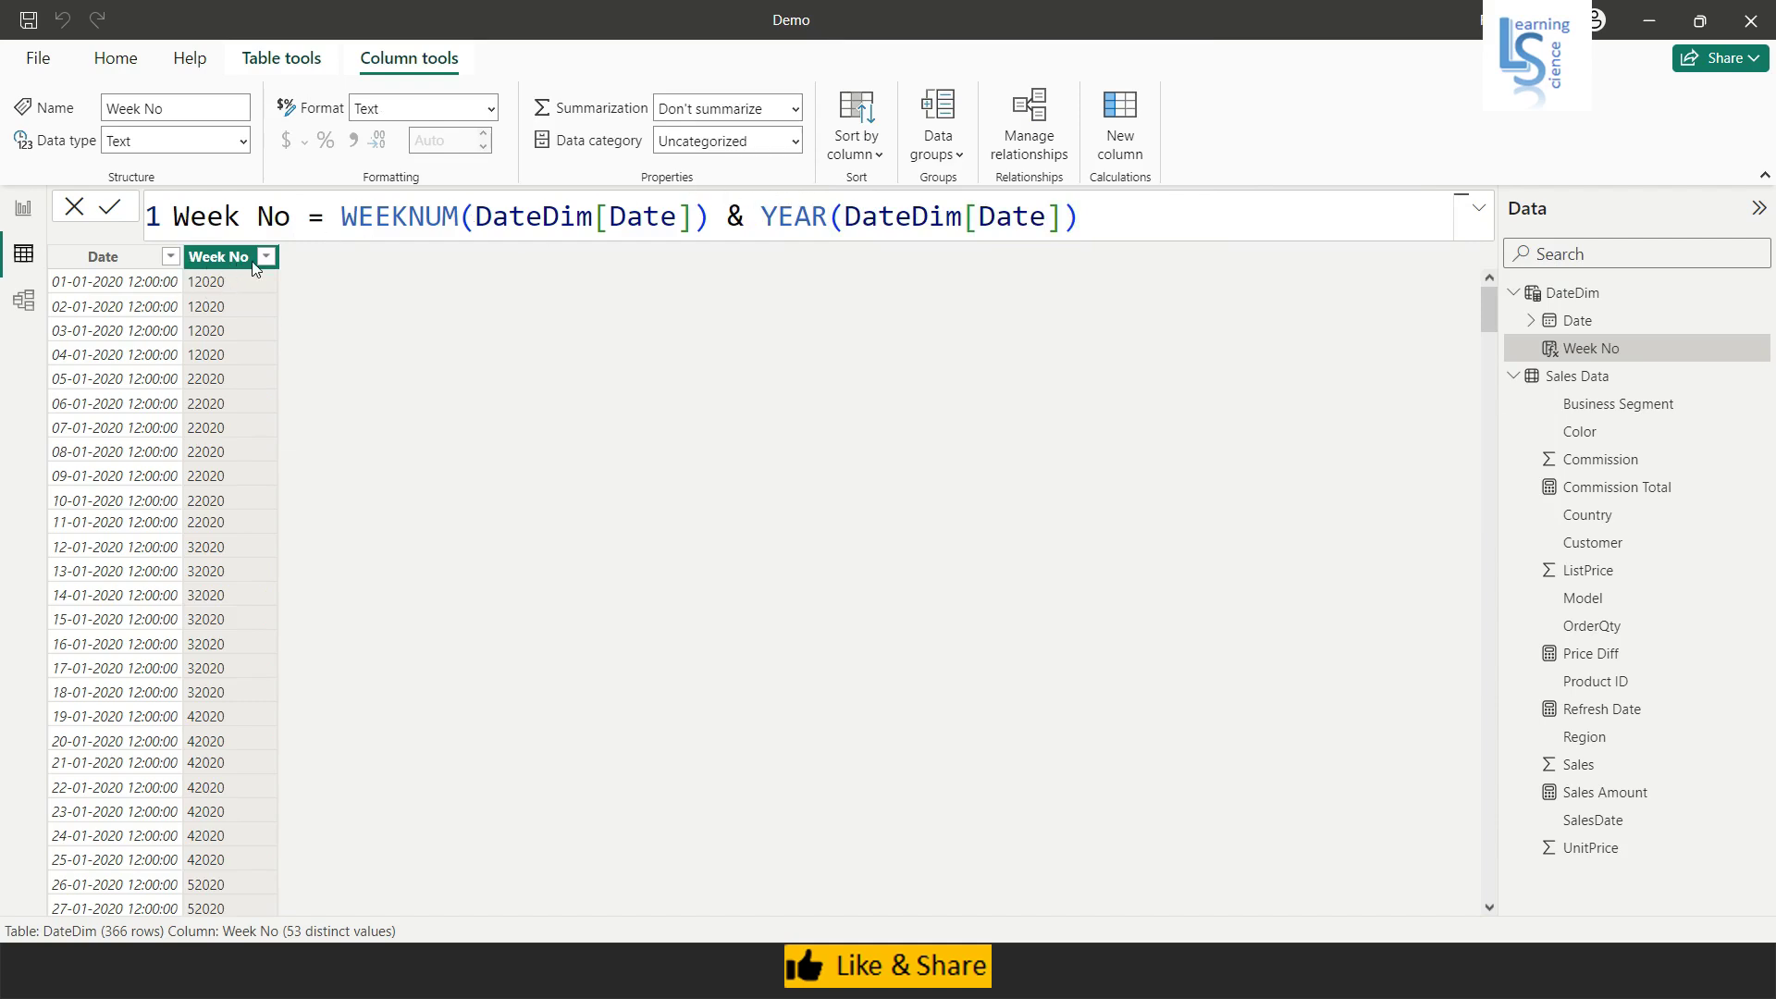
Change the Week No column's data type to Whole number and accept the conversion.
{"action": "left_click", "coordinate": [245, 142]}
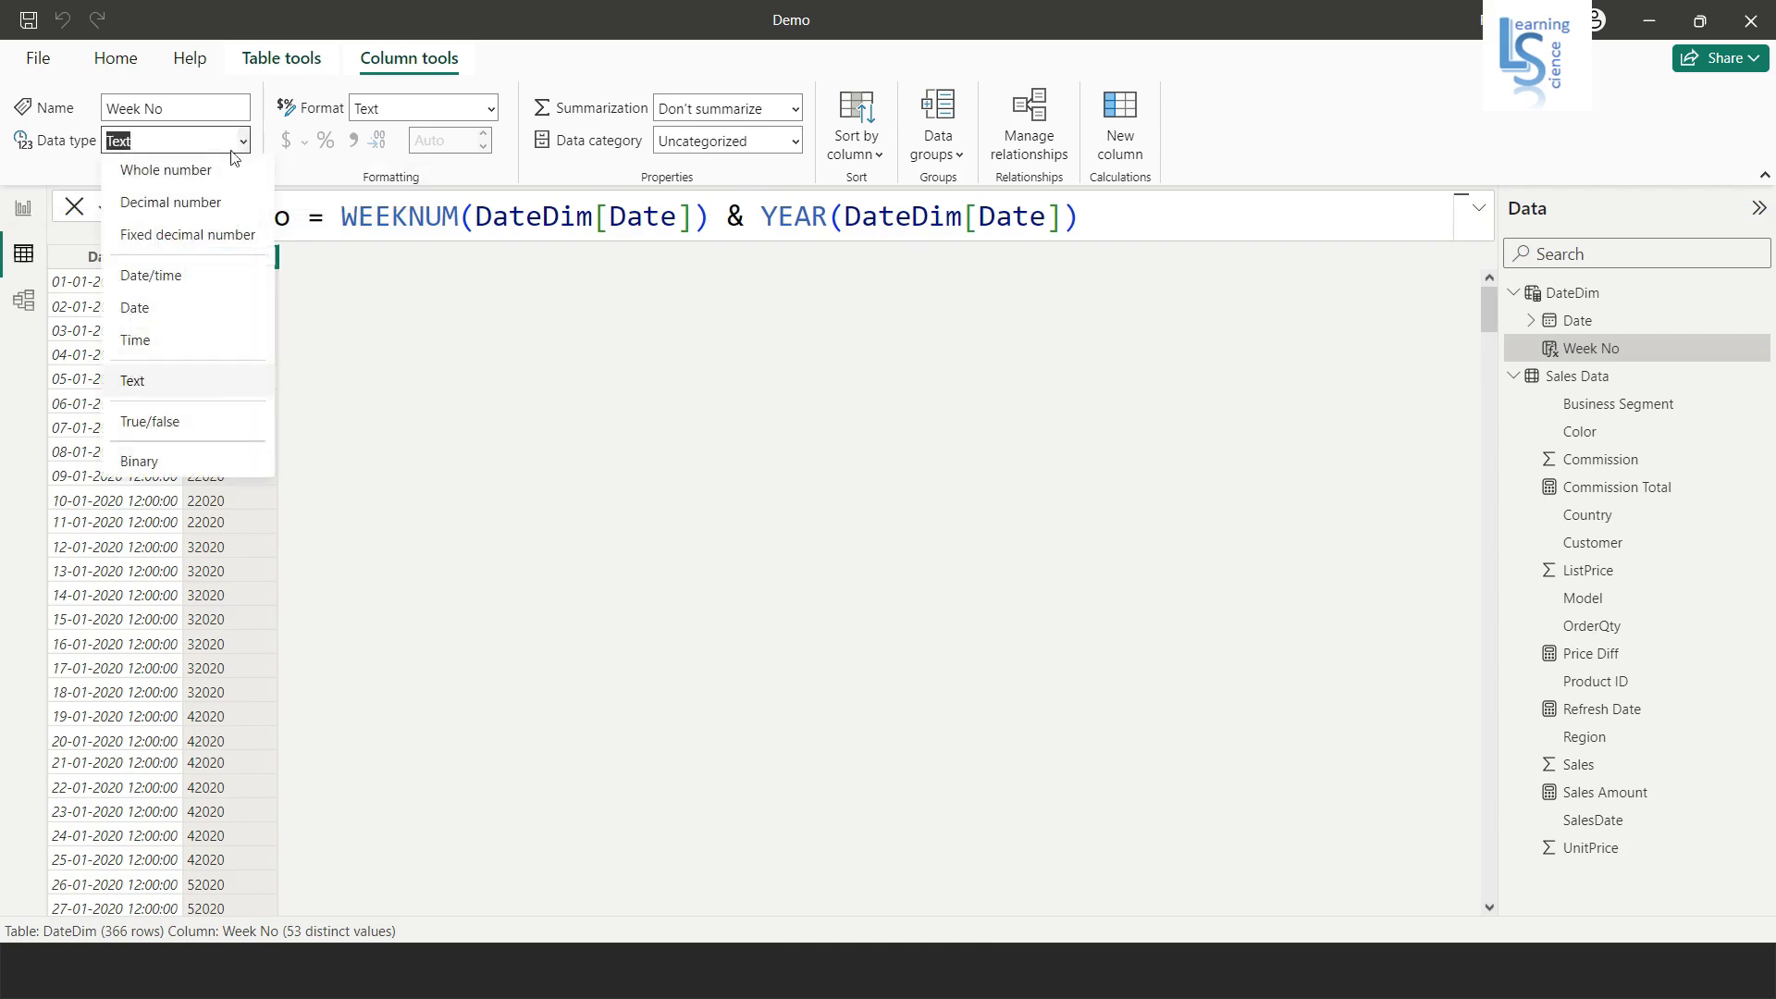
{"action": "left_click", "coordinate": [203, 174]}
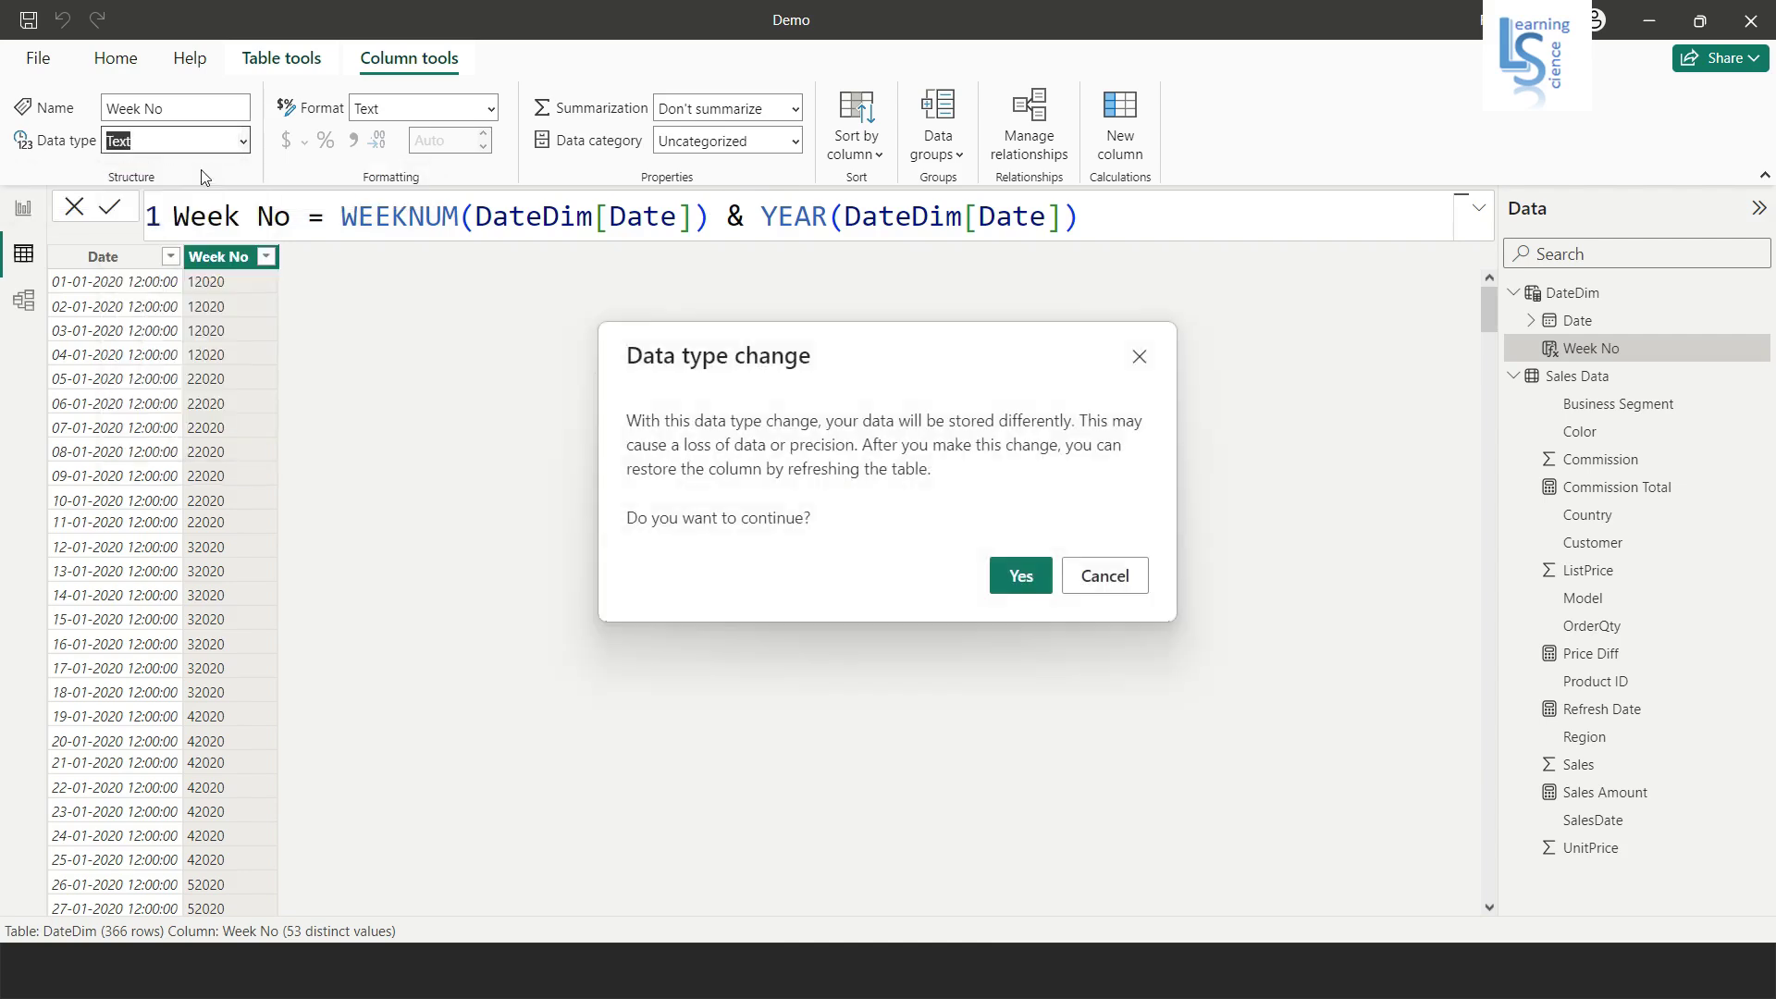
{"action": "left_click", "coordinate": [1018, 577]}
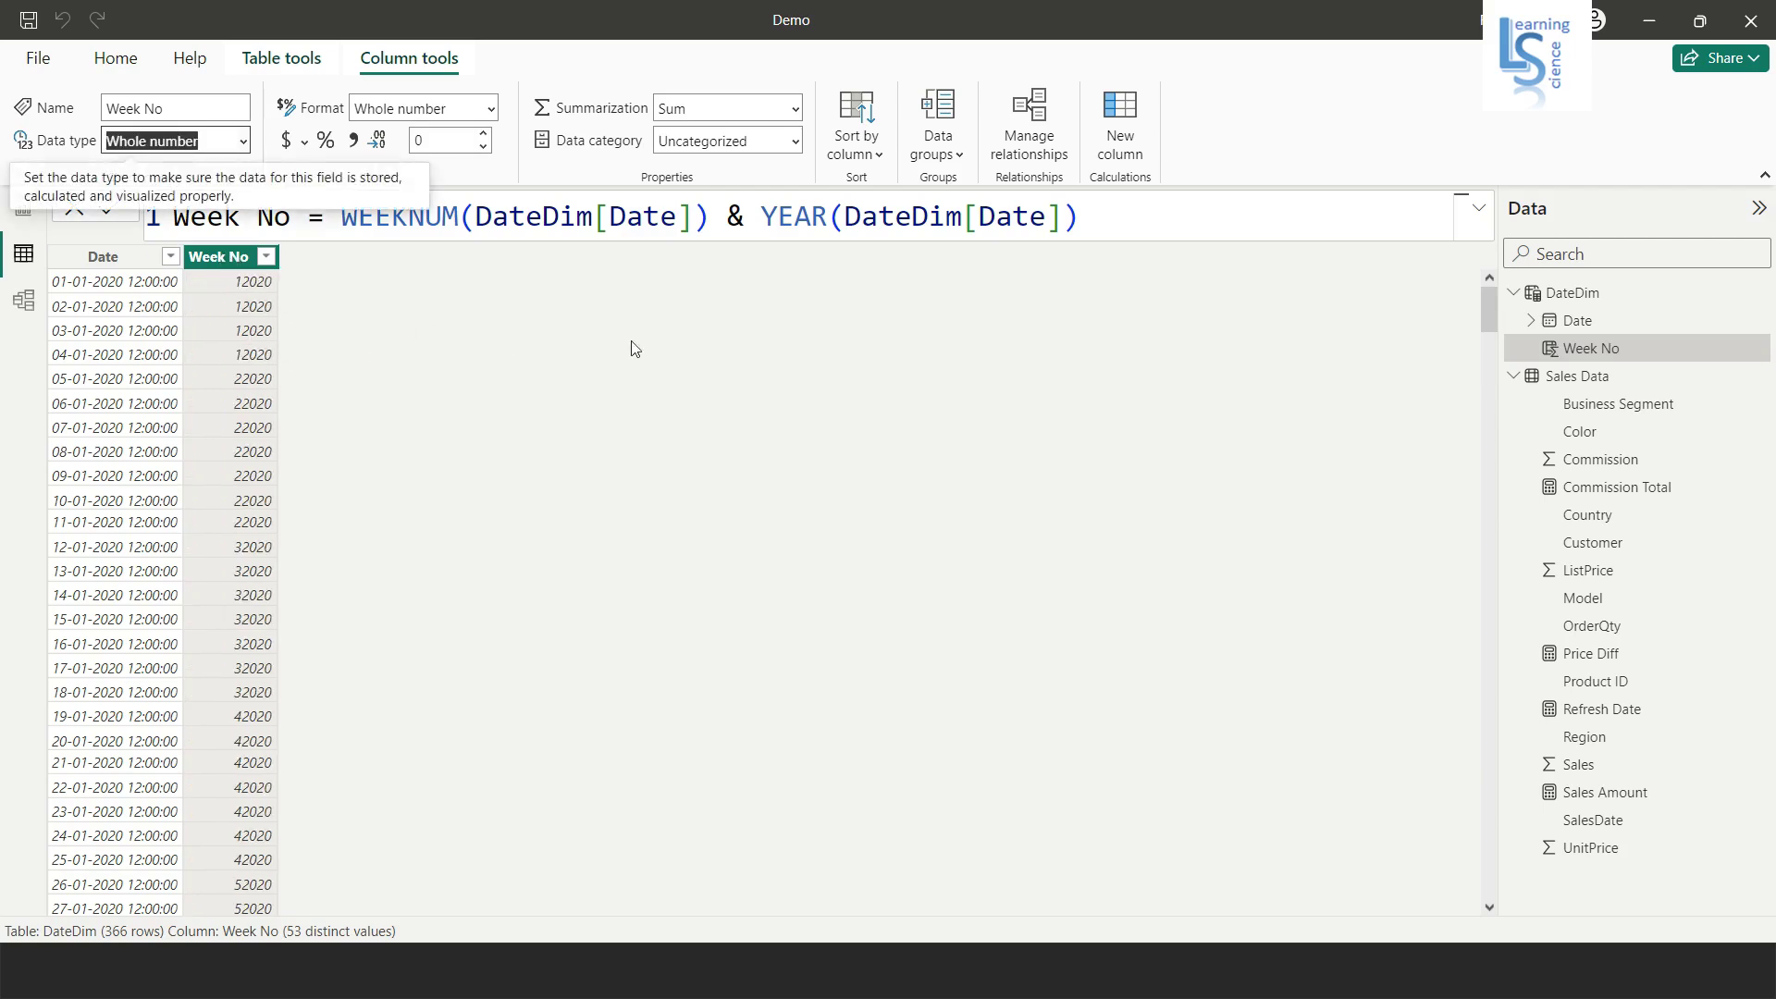
Add another calculated column named "Week" to the DateDim table.
{"action": "left_click", "coordinate": [1121, 139]}
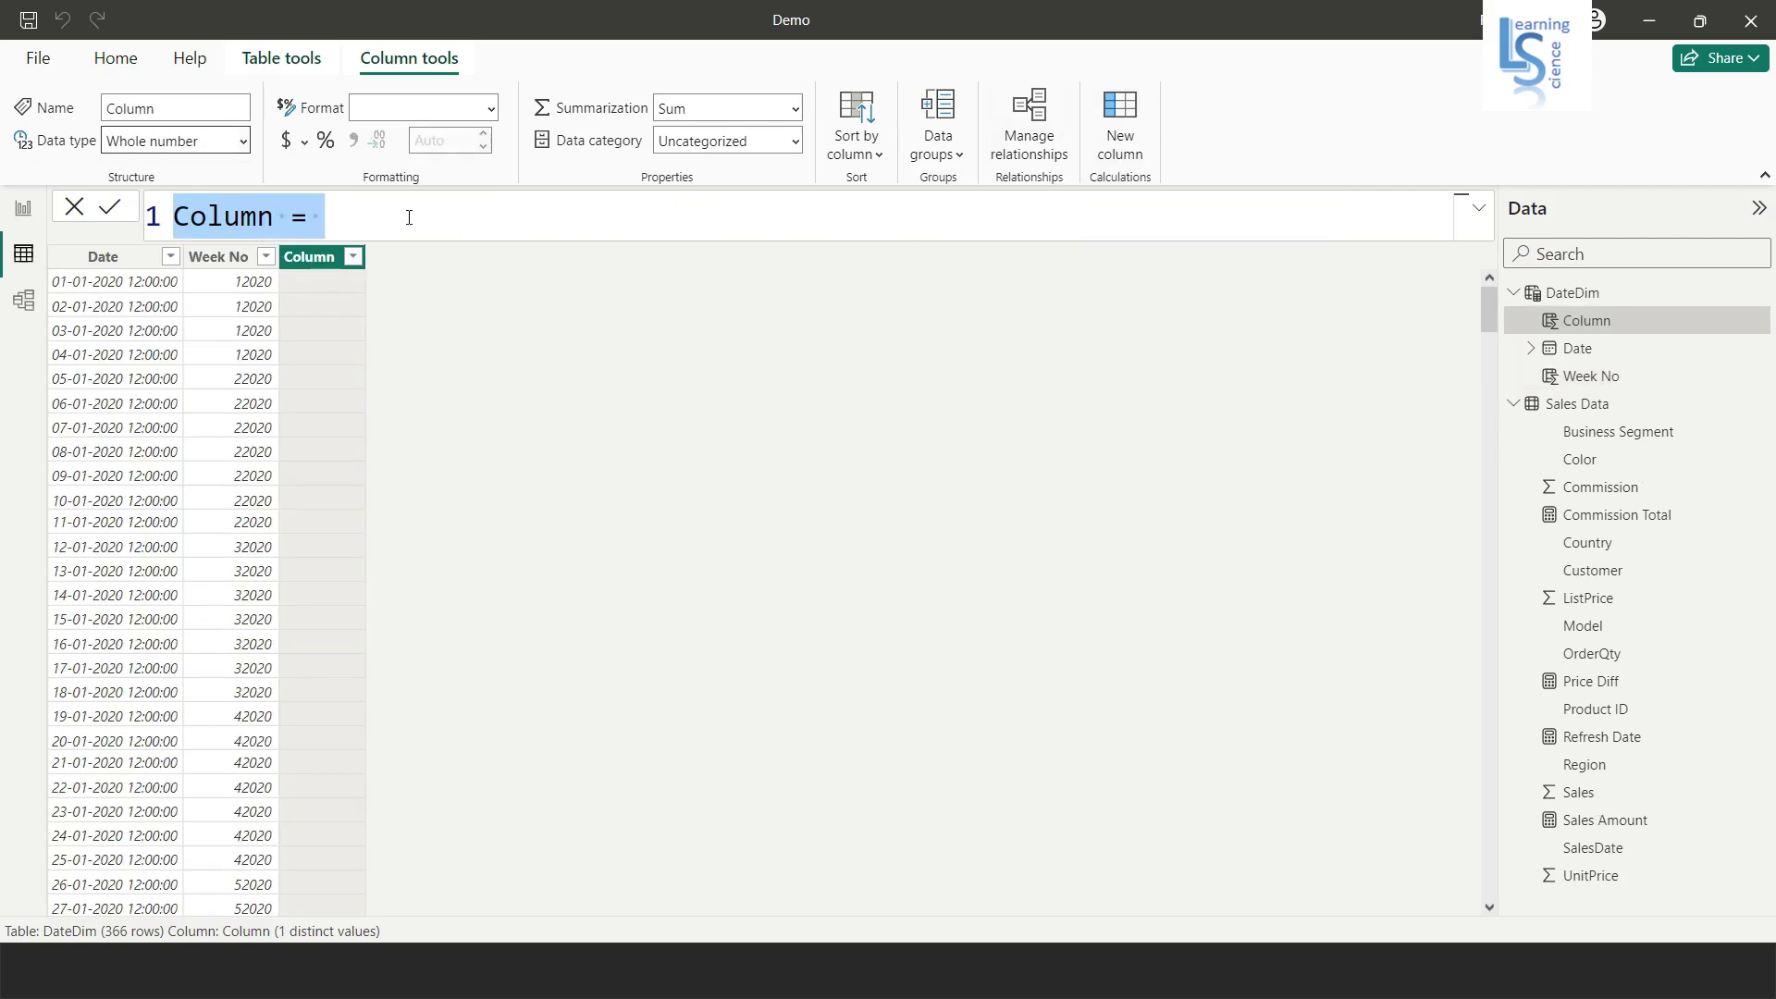
{"action": "left_click", "coordinate": [410, 221]}
{"action": "left_click_drag", "start_coordinate": [280, 219], "coordinate": [154, 216]}
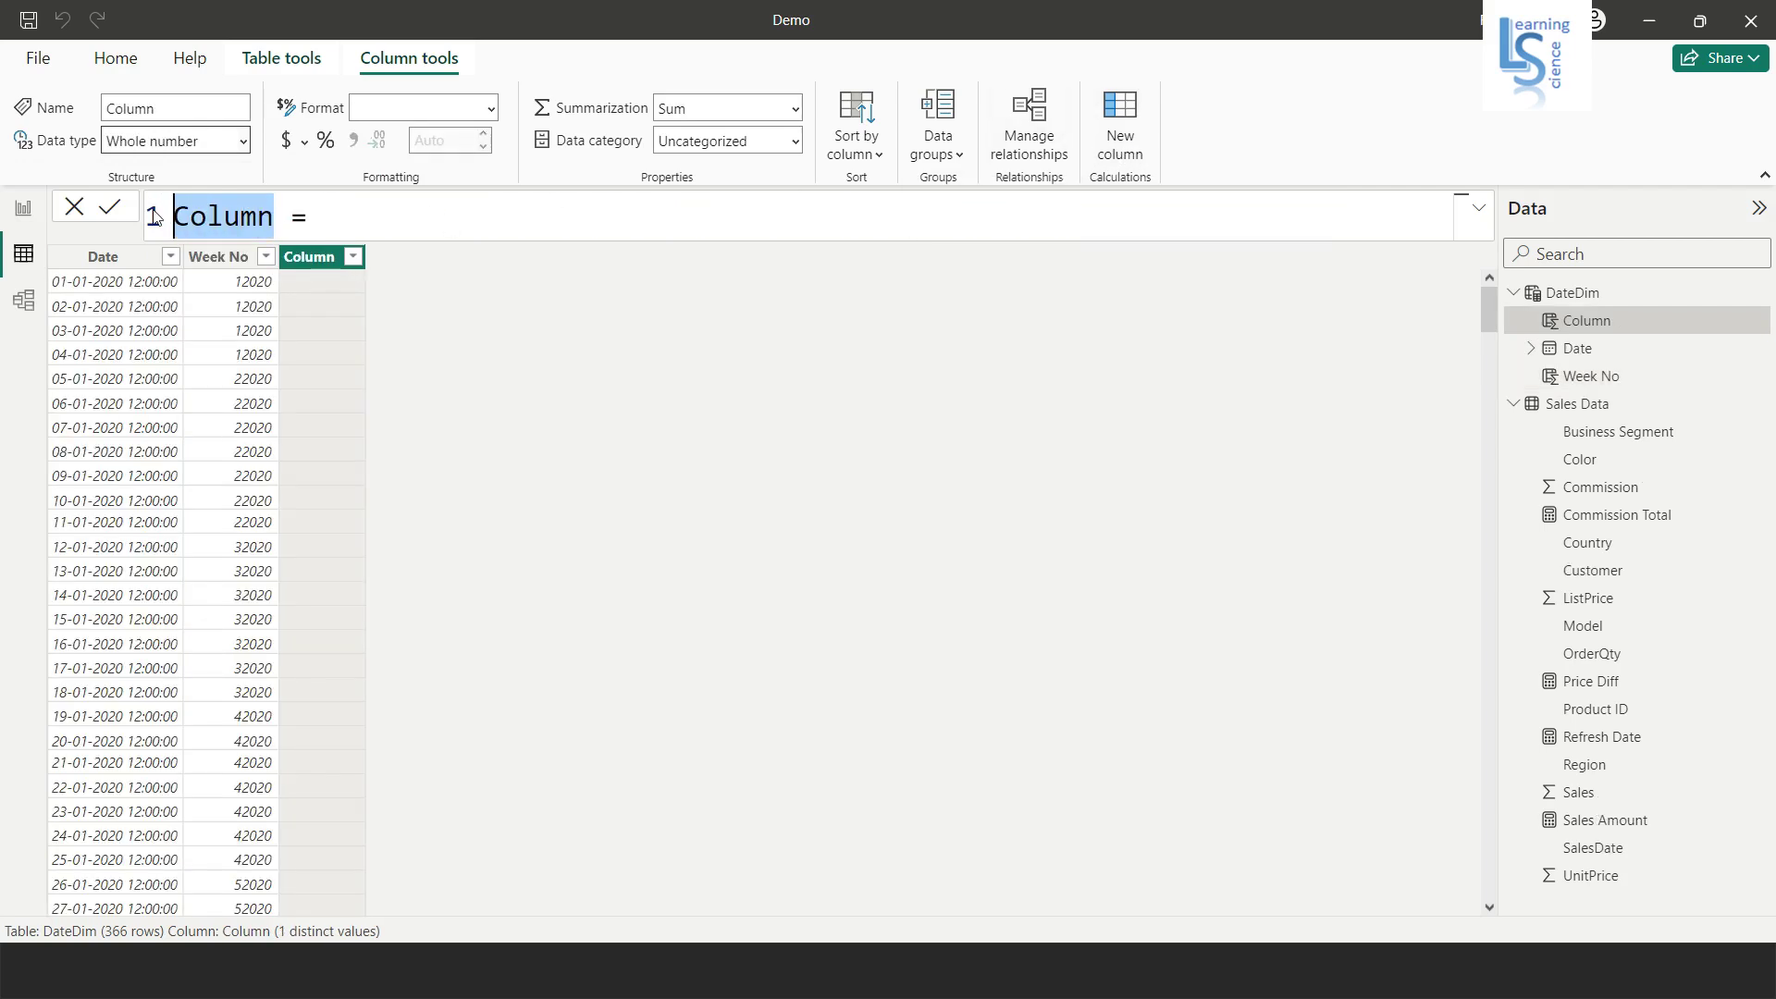
{"action": "type", "text": "Week"}
Begin the Week column's formula with "WK-" & WEEKNUM(DateDim[Date]).
{"action": "key", "text": "Right"}
{"action": "key", "text": "Right"}
{"action": "type", "text": "\"WK"}
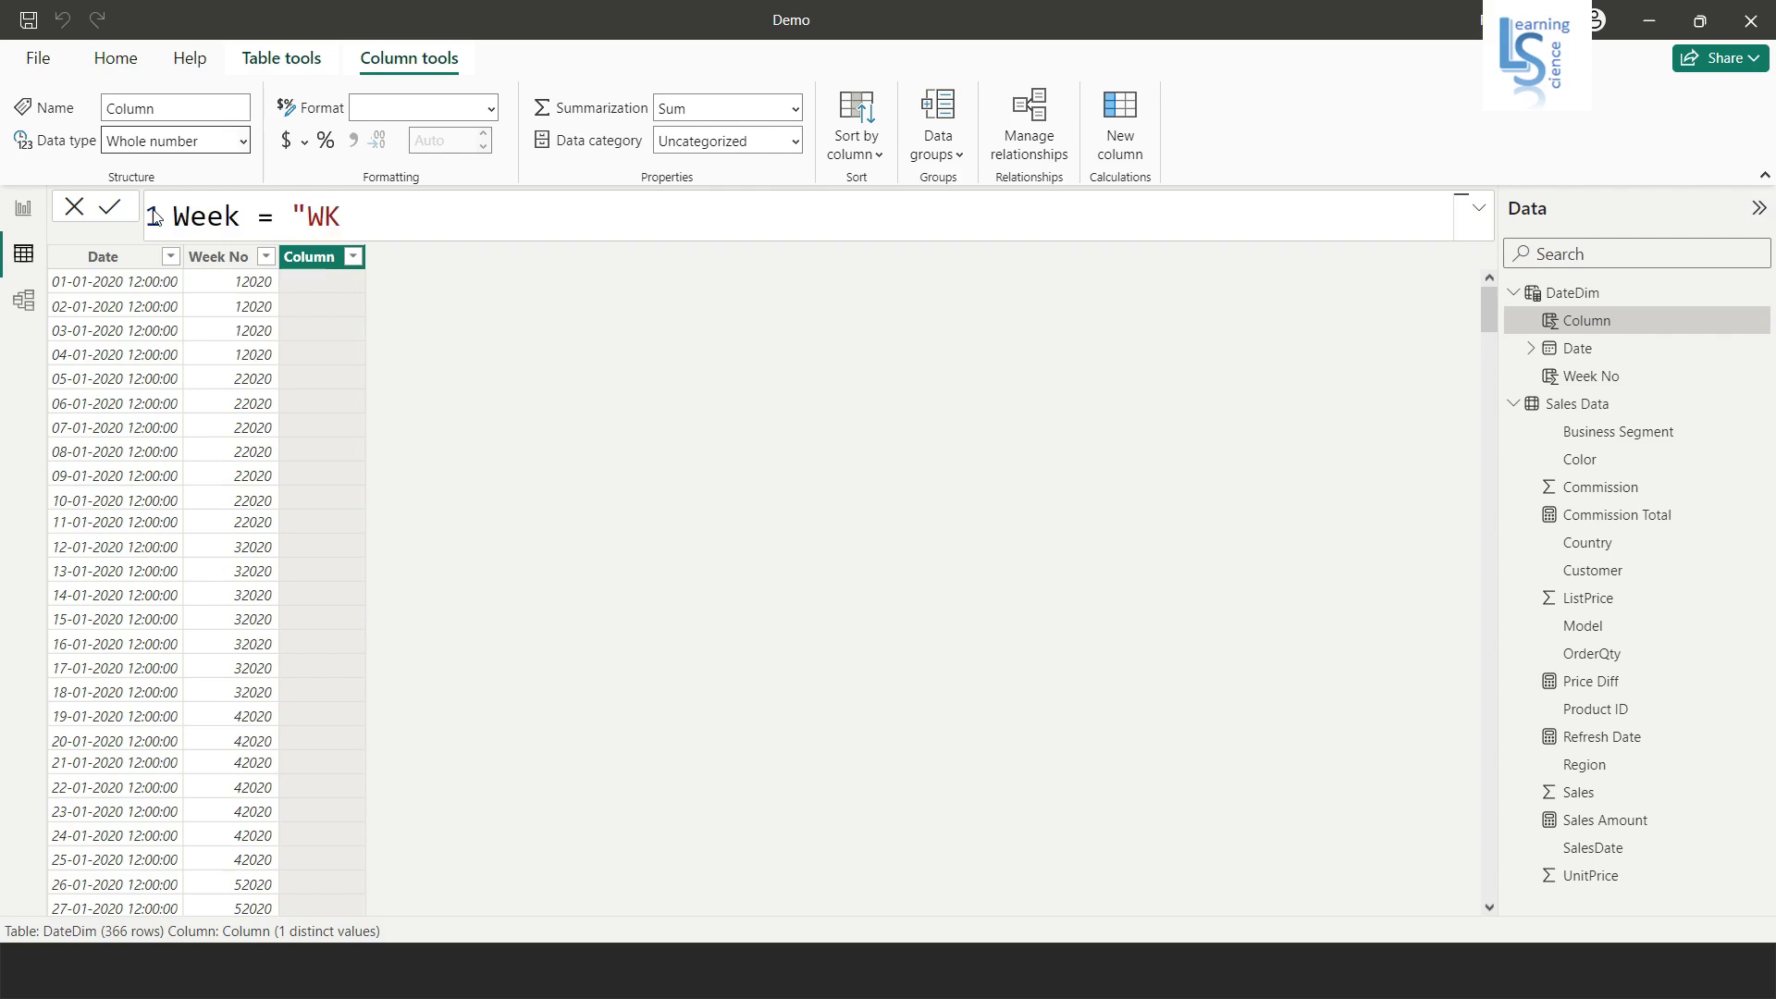
{"action": "type", "text": "-\" & Wee"}
{"action": "key", "text": "Down"}
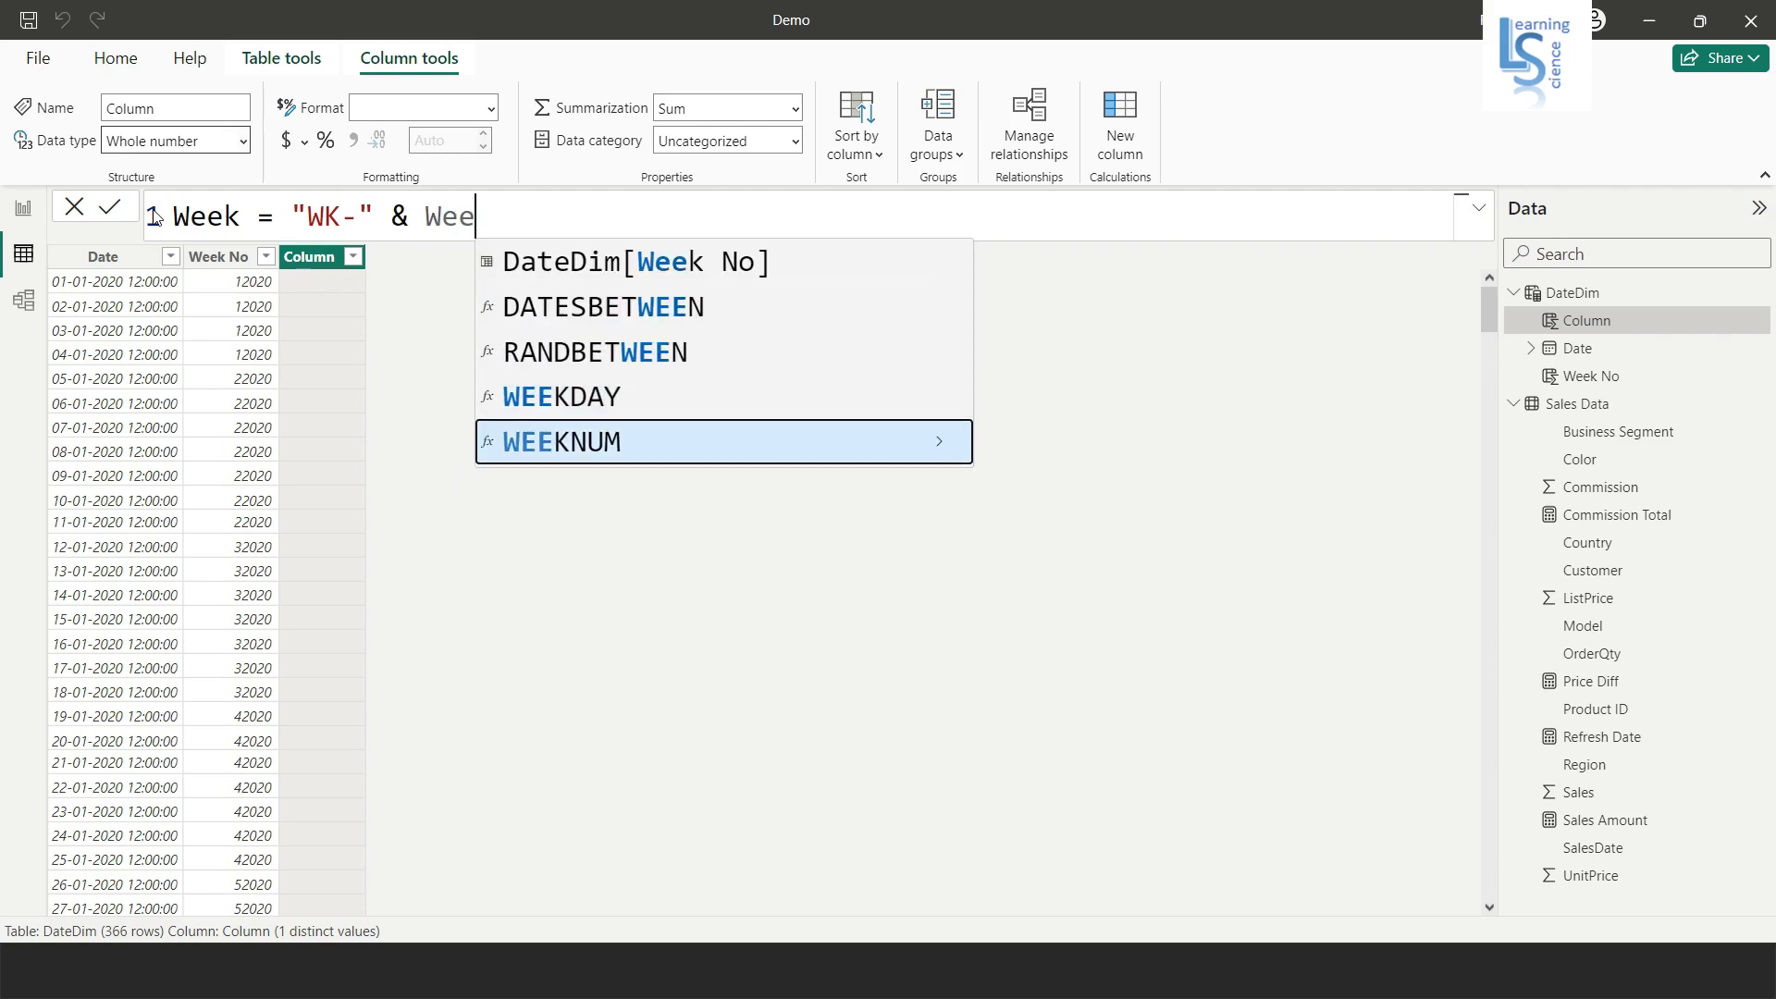
{"action": "key", "text": "Tab"}
{"action": "type", "text": "Date"}
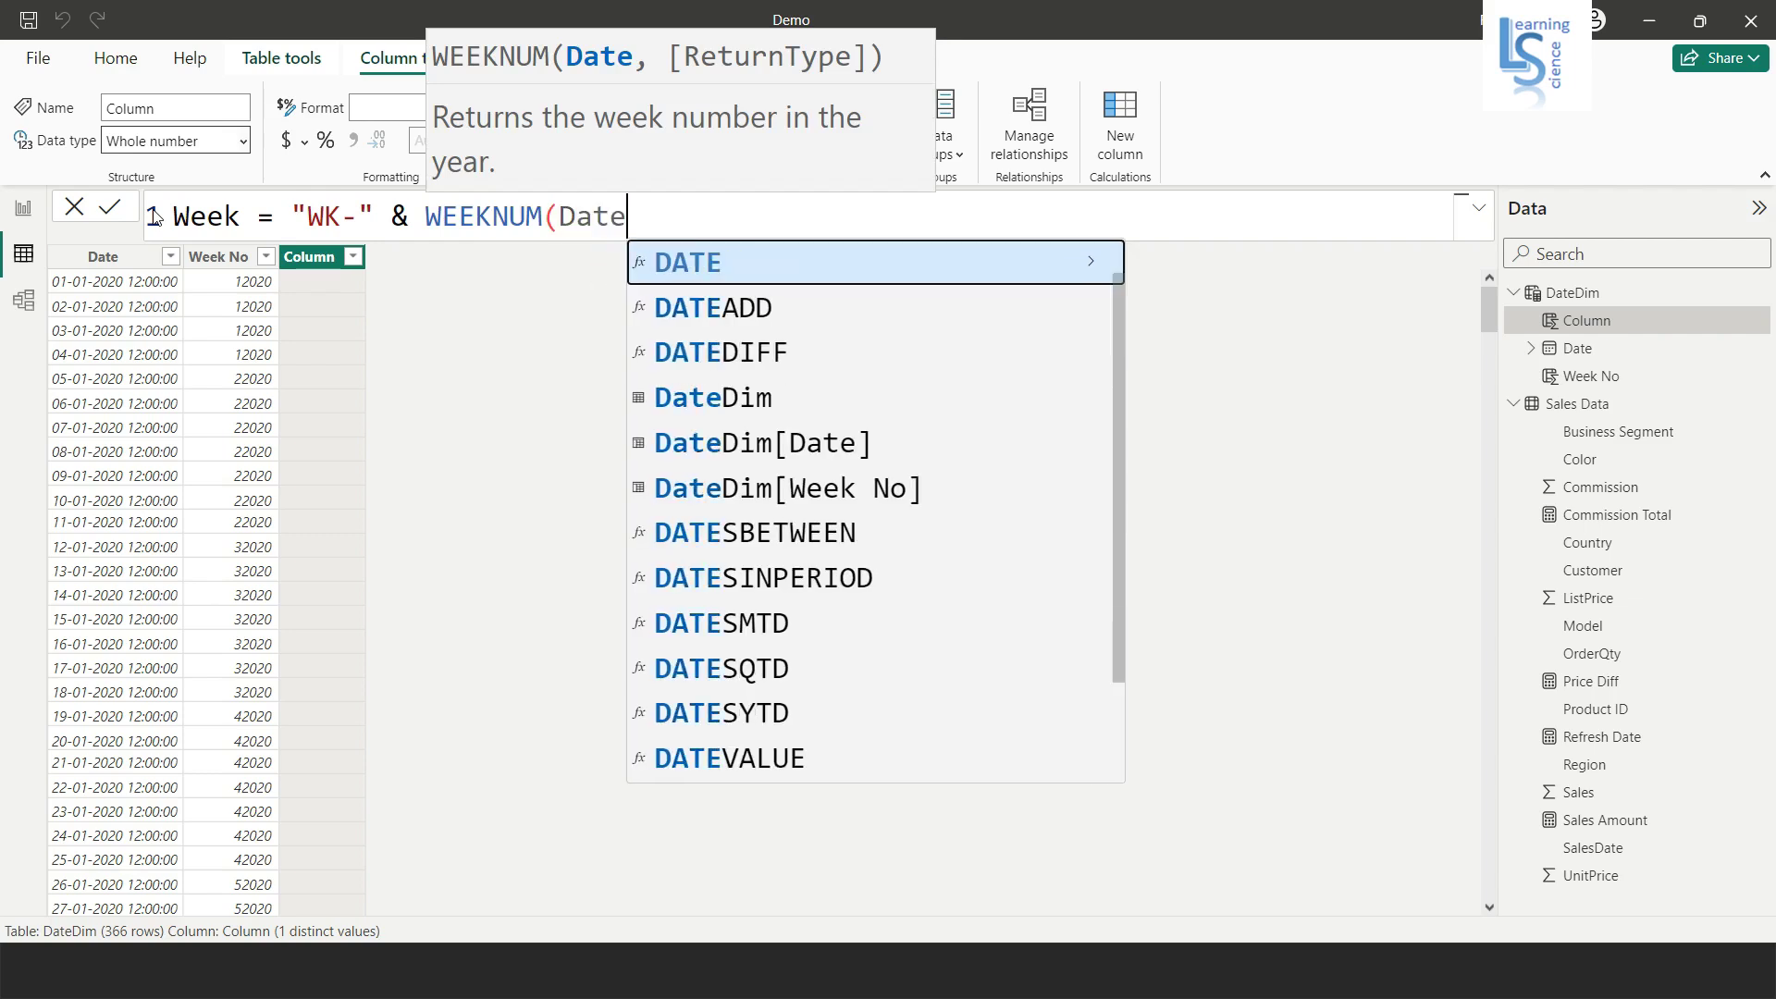
{"action": "type", "text": "d"}
{"action": "key", "text": "Down"}
{"action": "key", "text": "Down"}
{"action": "key", "text": "Tab"}
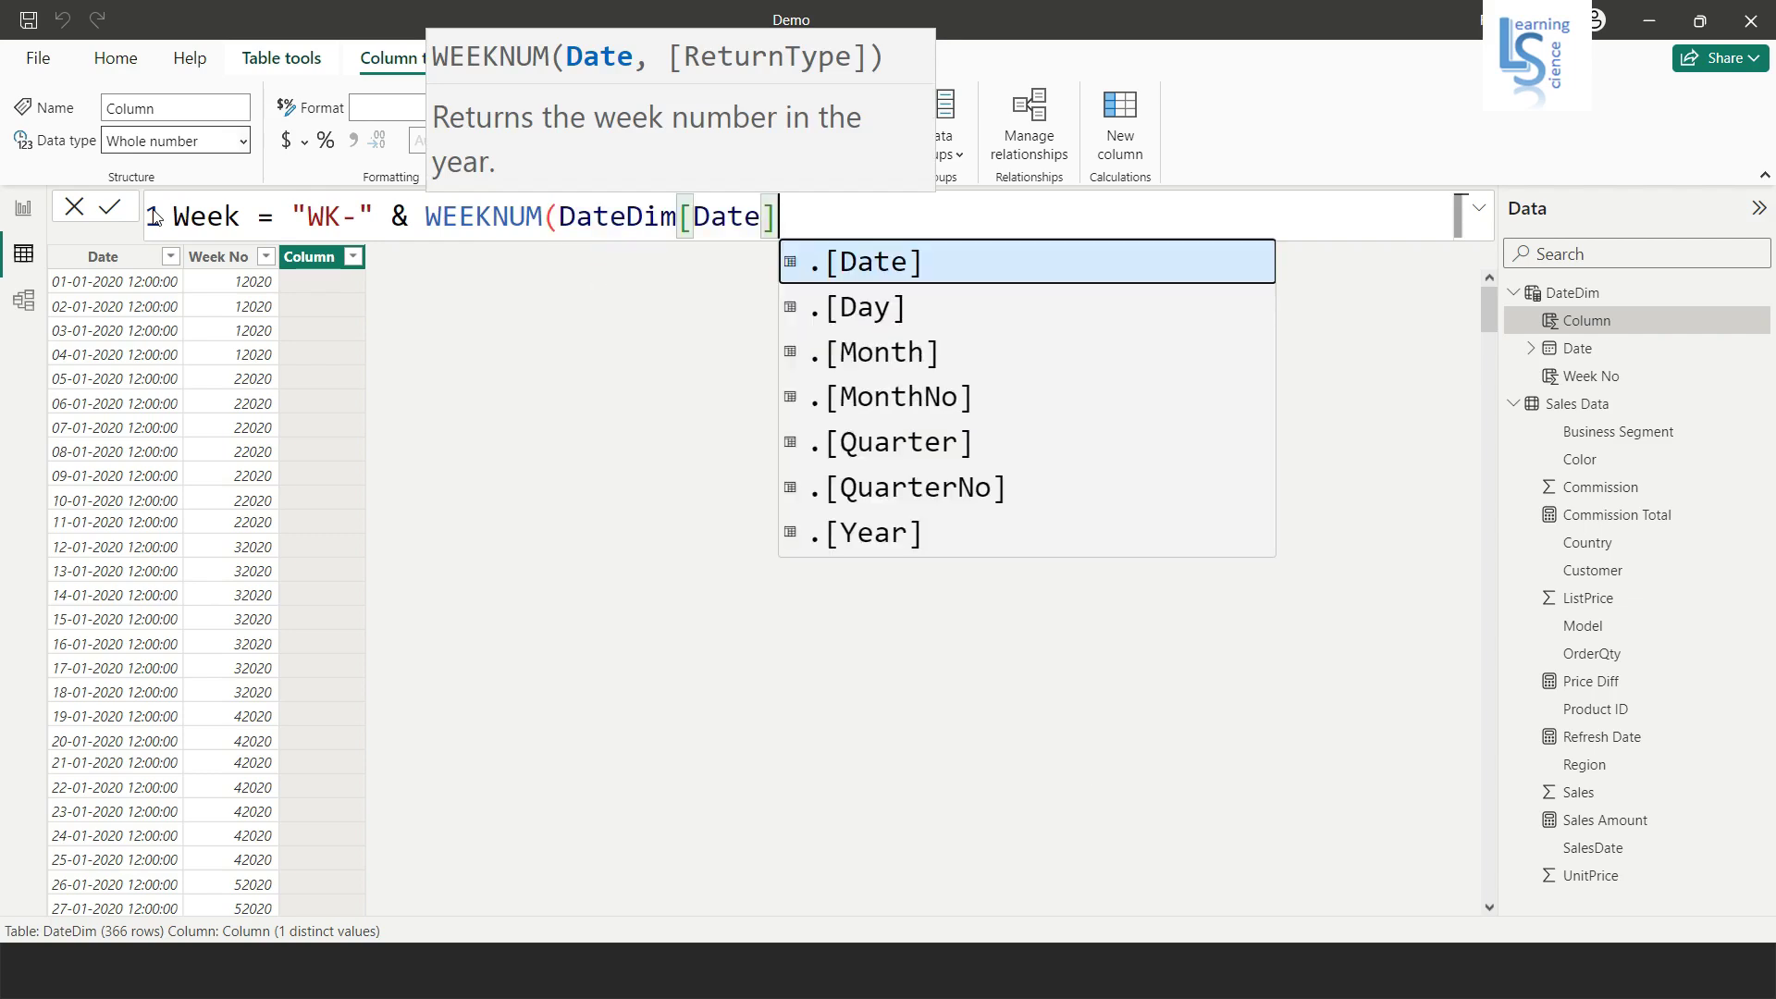
{"action": "type", "text": ")"}
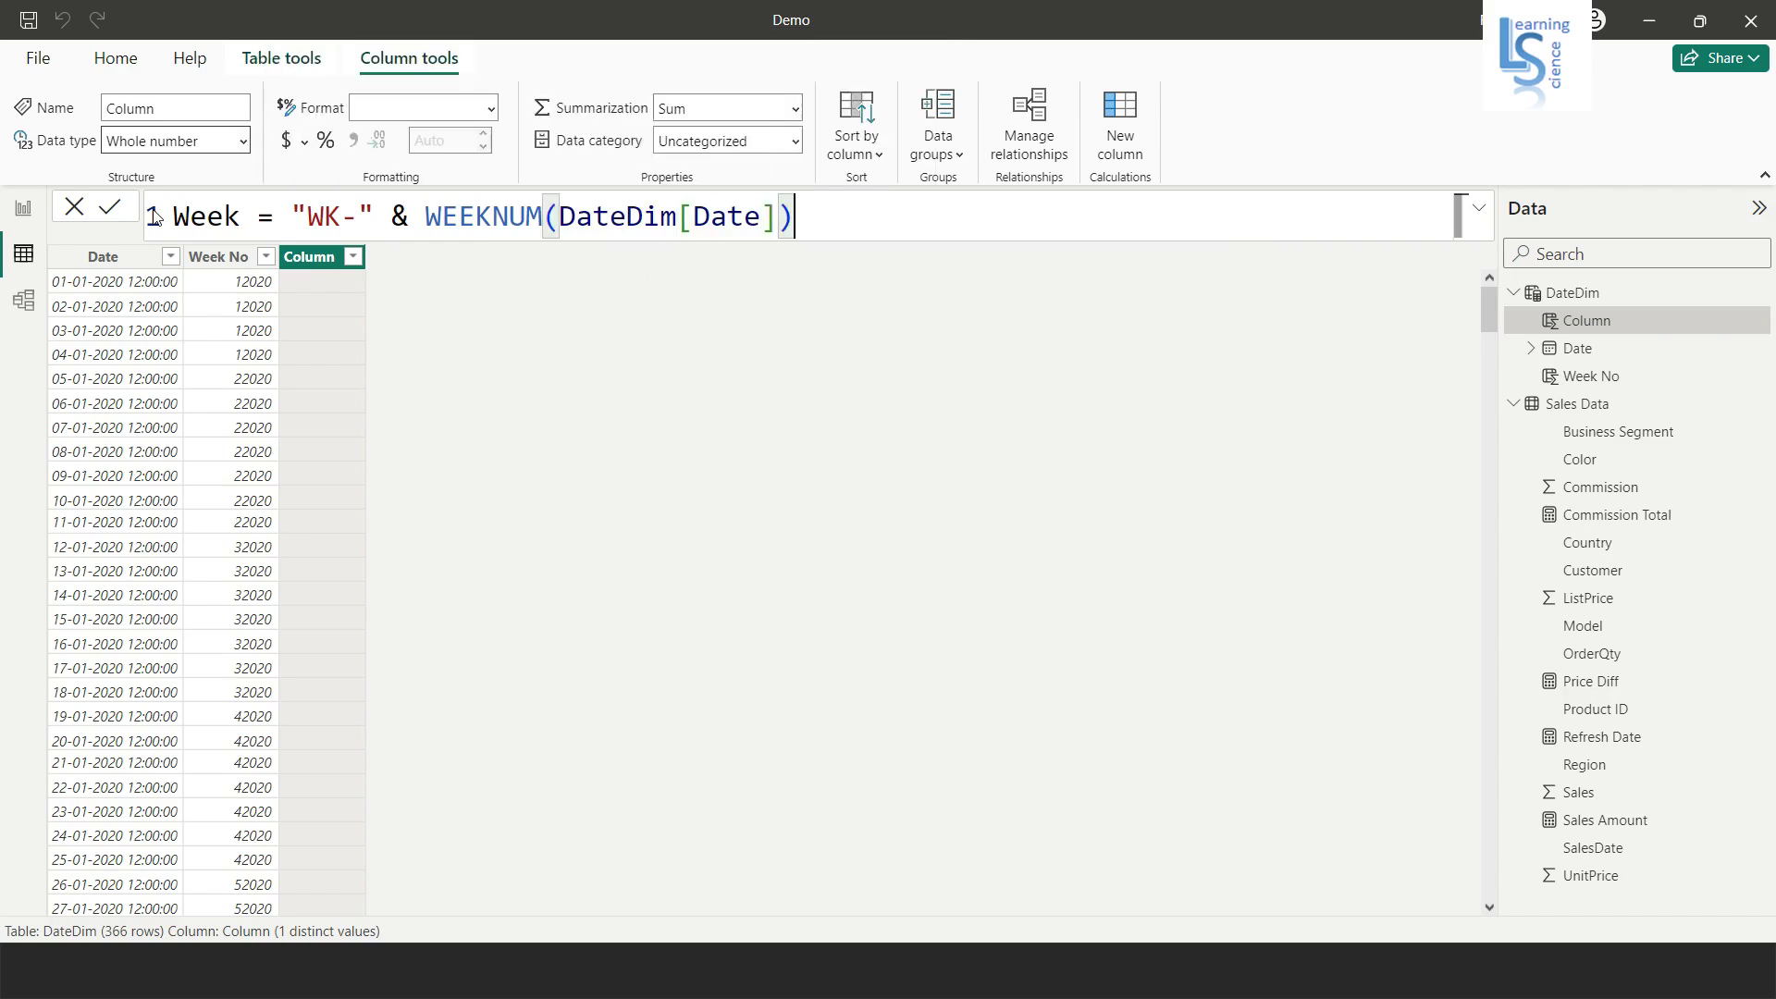
Complete the Week formula by appending & "-" & YEAR(DateDim[Date]) and commit it.
{"action": "type", "text": " & \"-\" & year"}
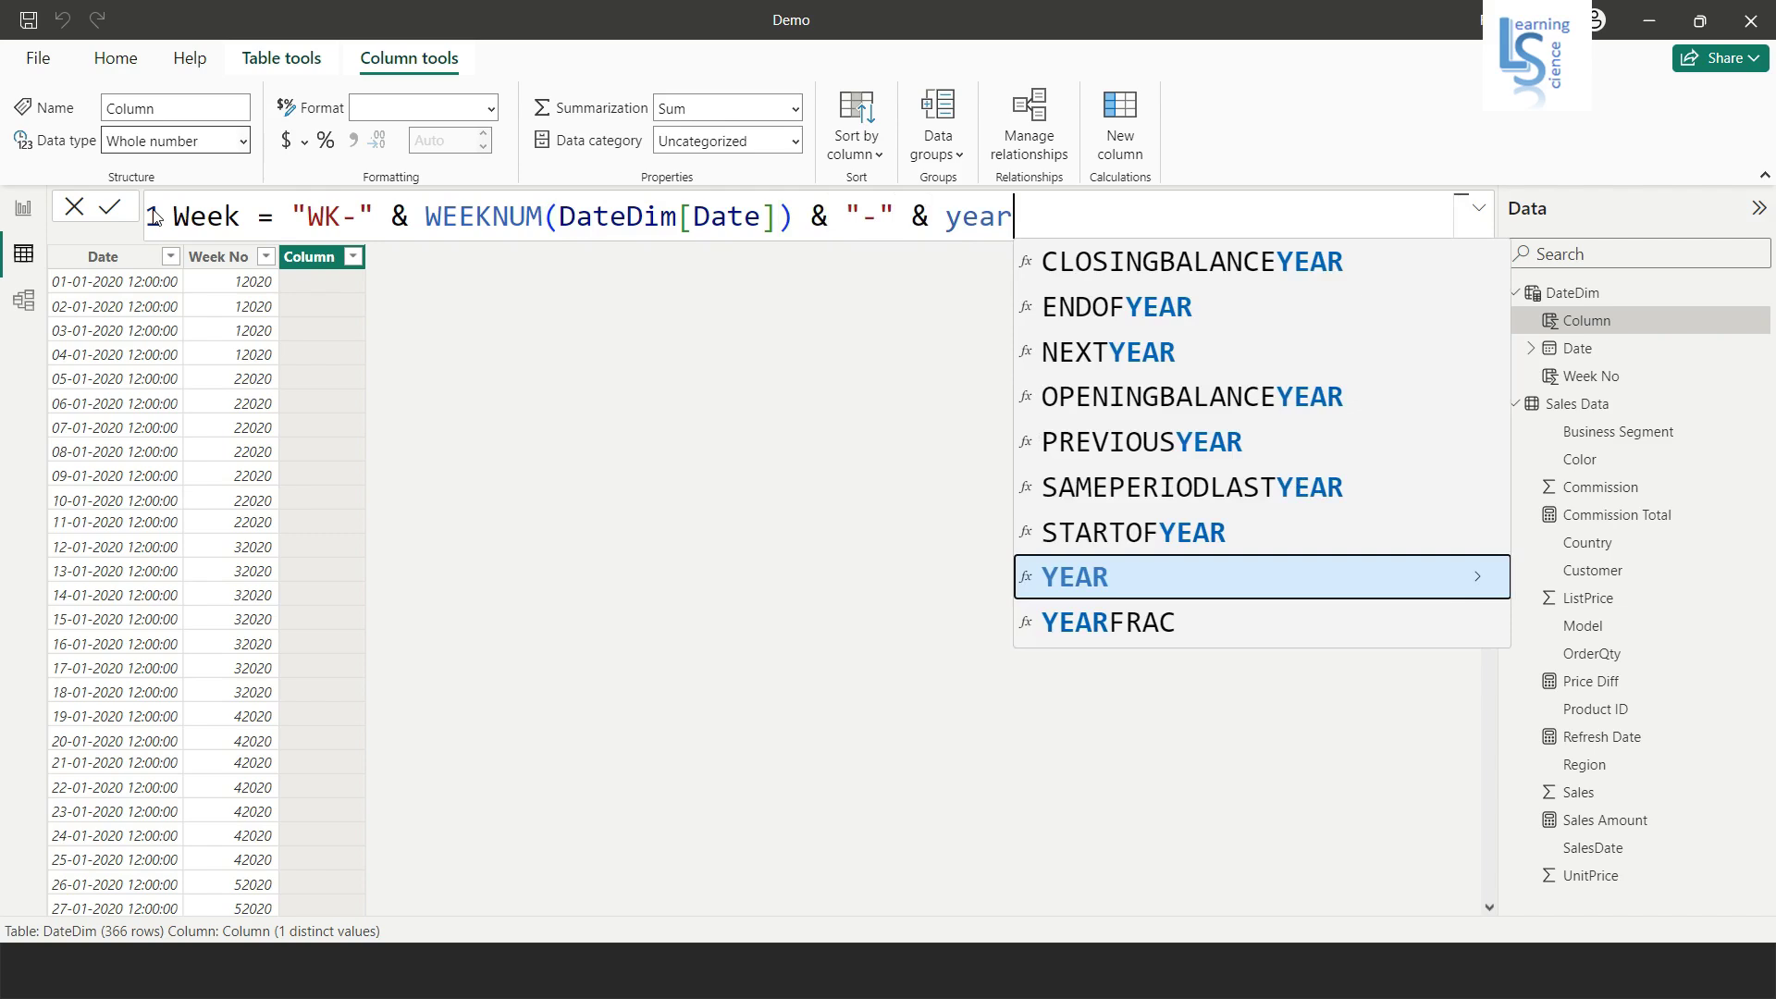
{"action": "key", "text": "Tab"}
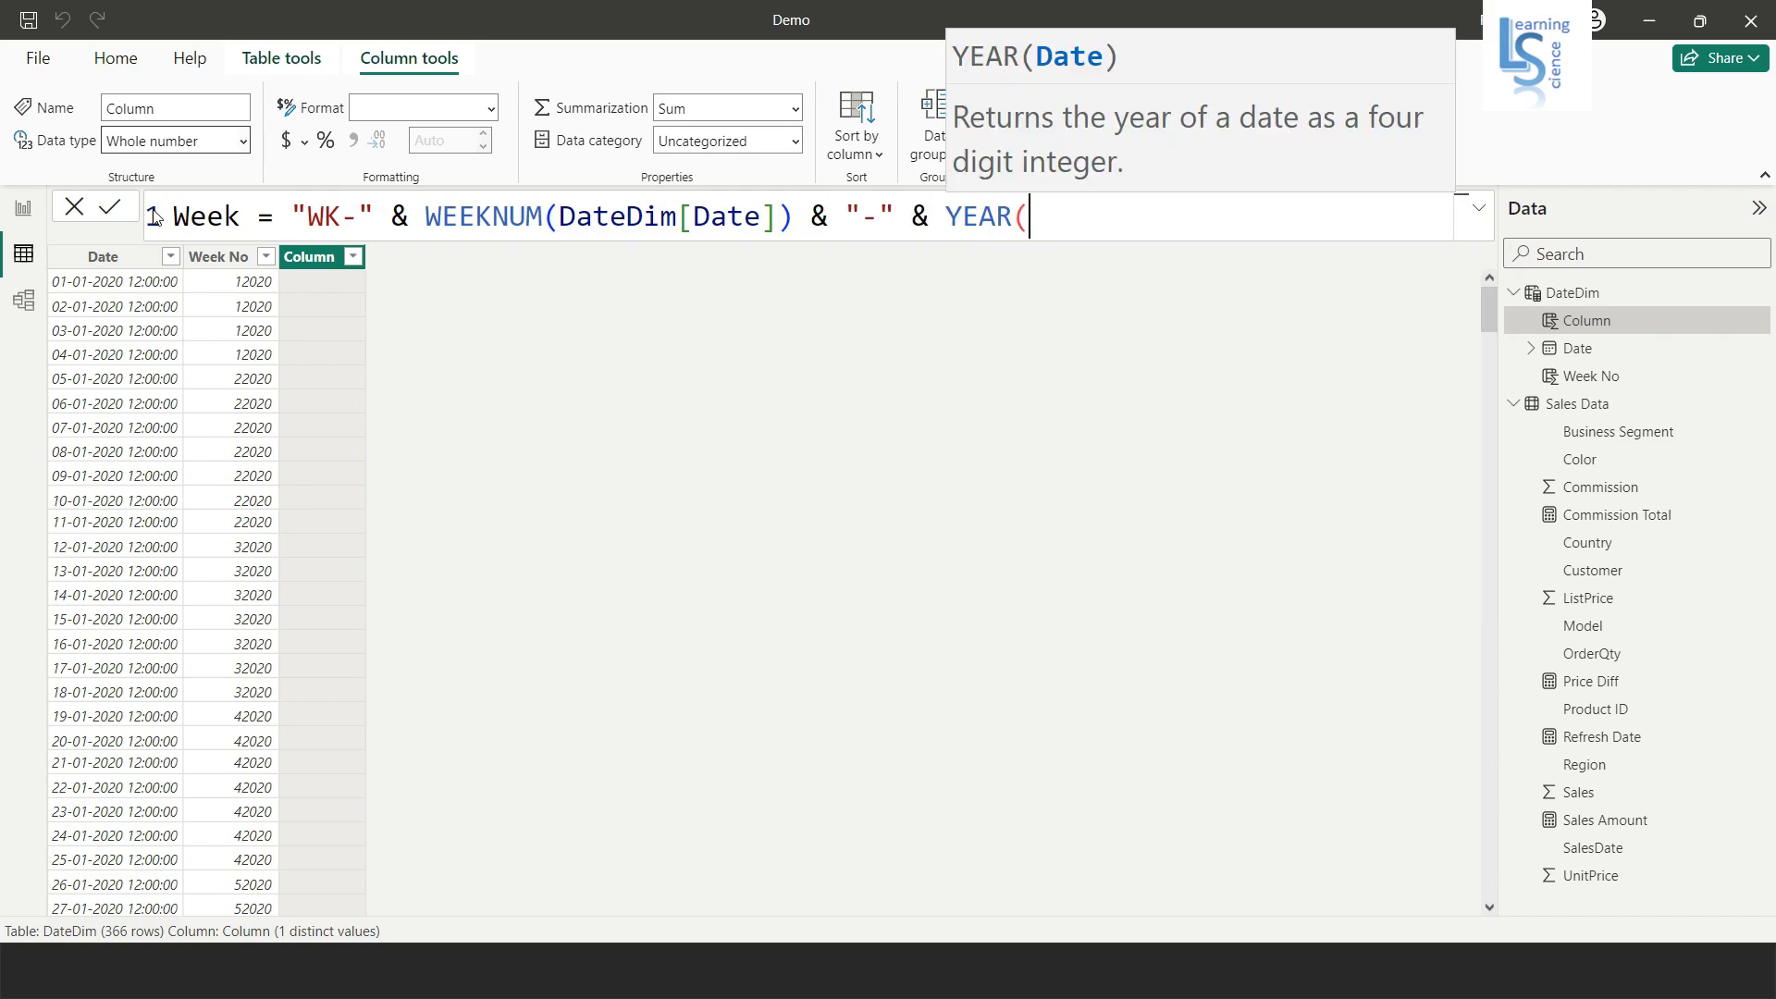
{"action": "type", "text": "Dated"}
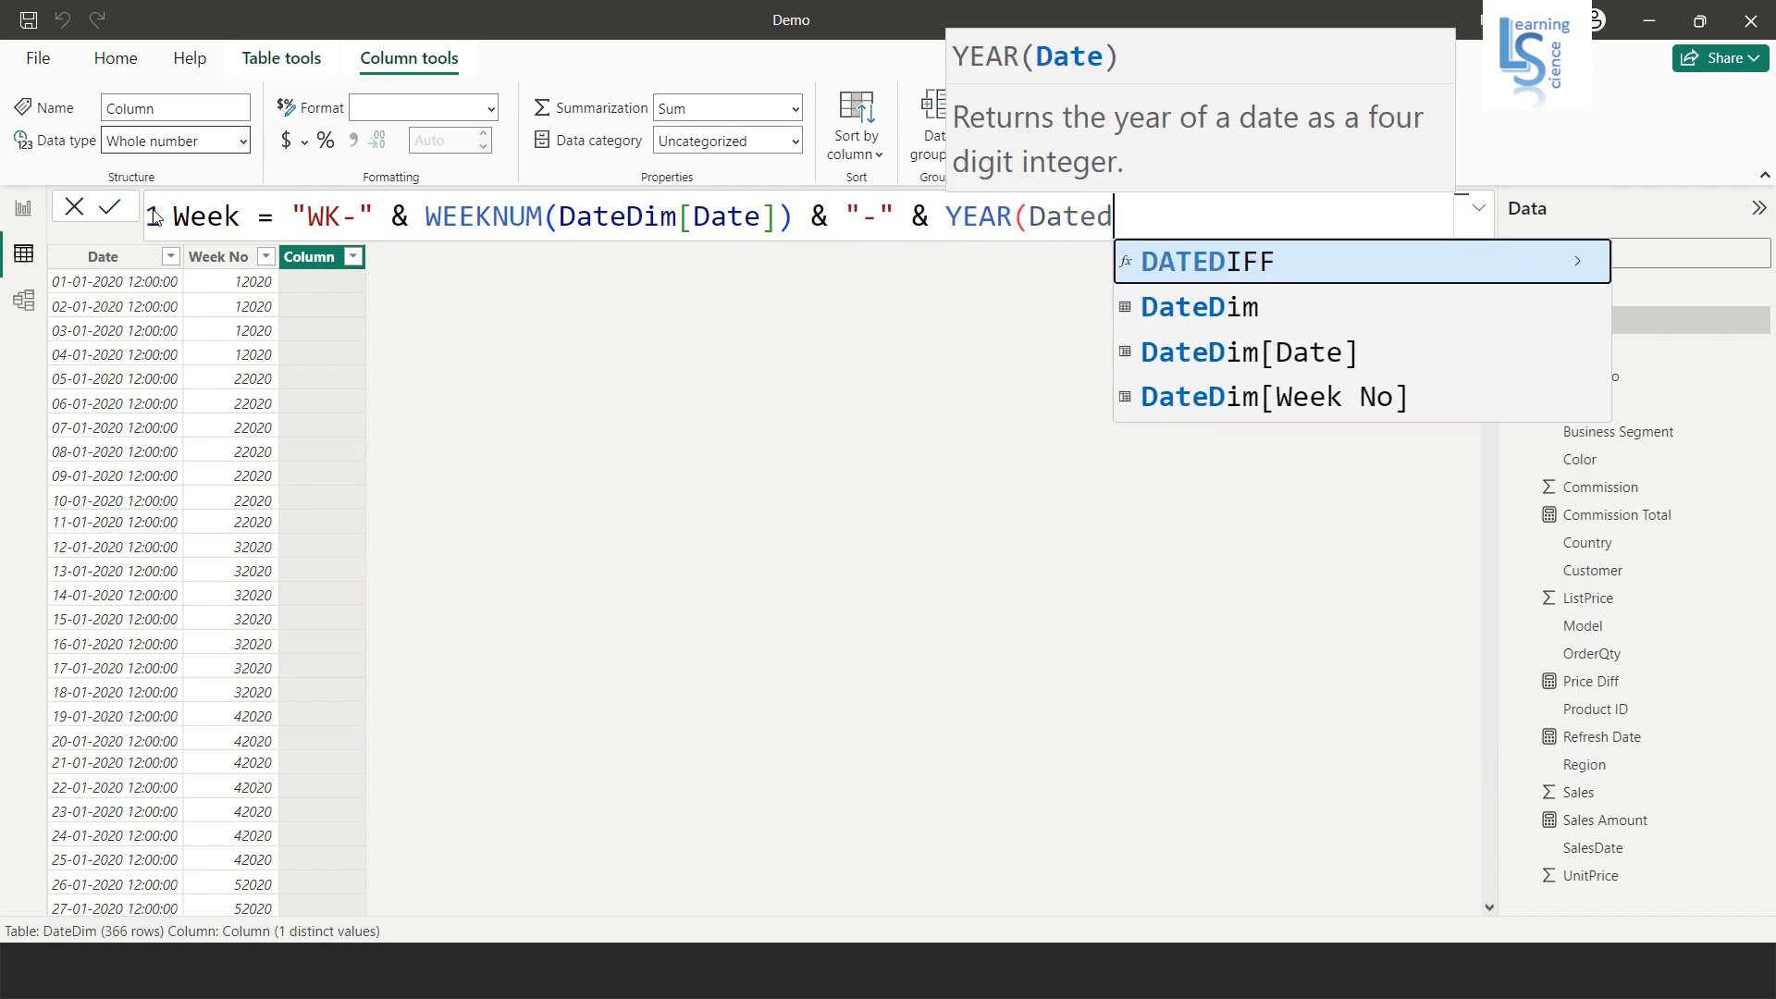
{"action": "type", "text": "im"}
{"action": "key", "text": "Down"}
{"action": "key", "text": "Tab"}
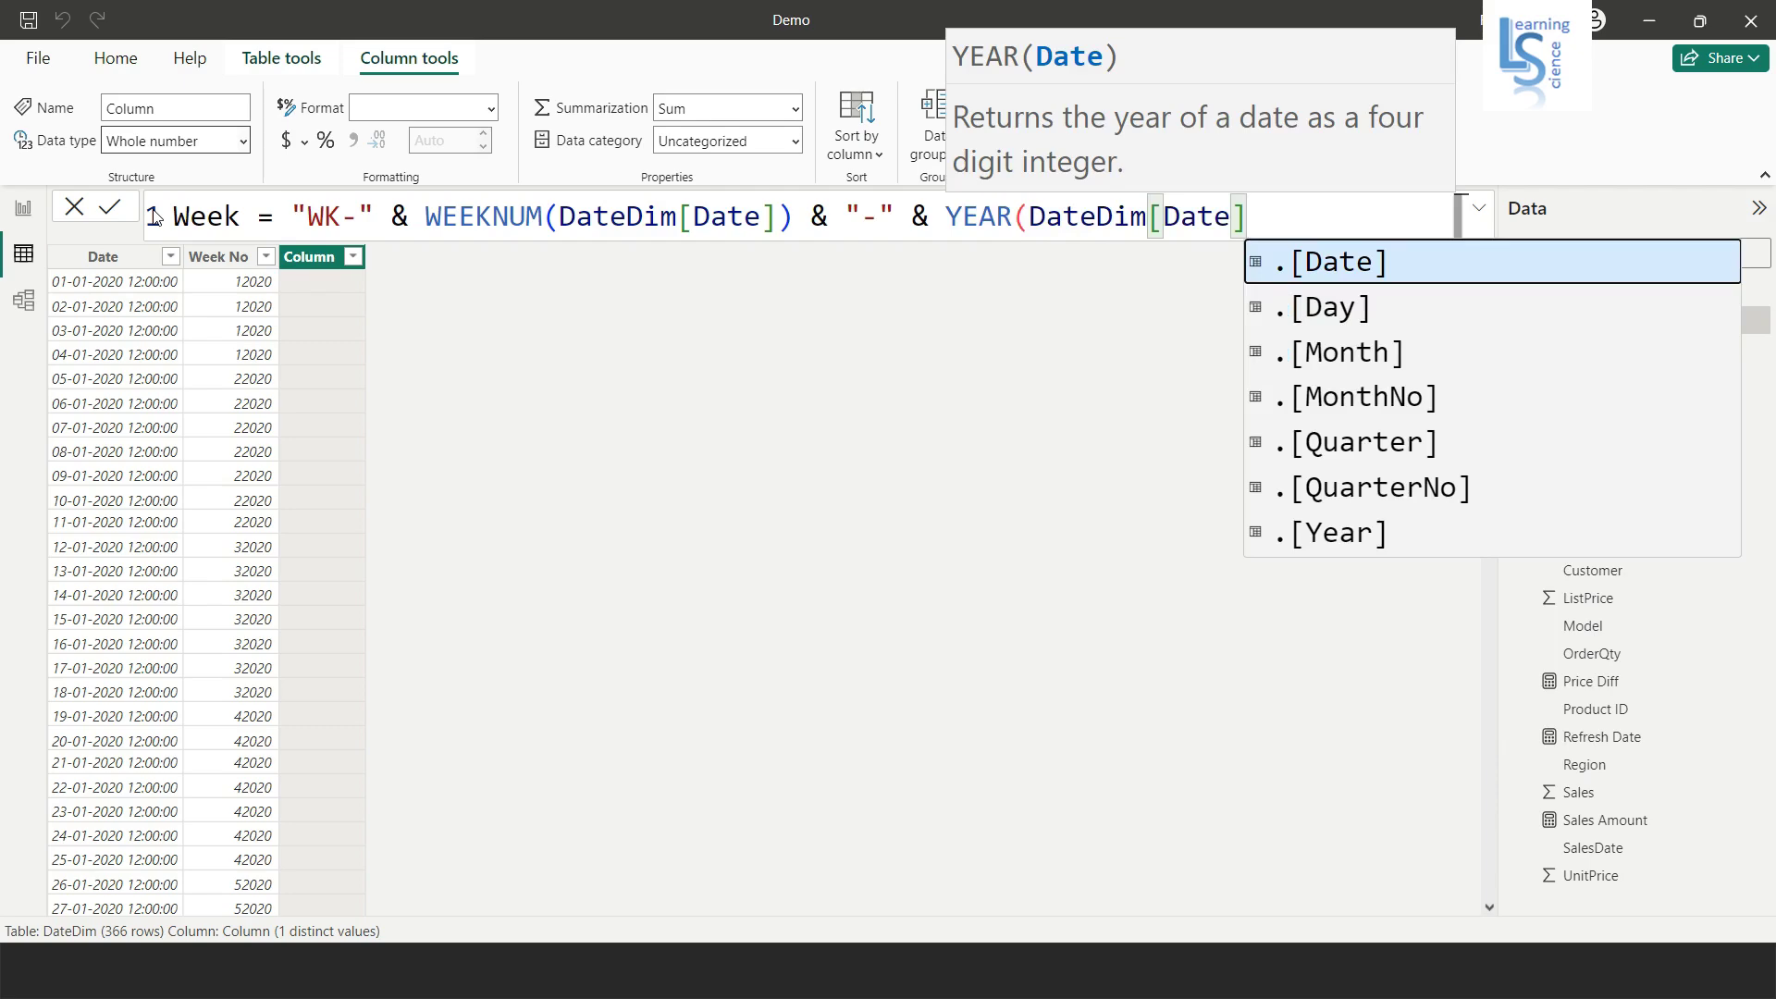
{"action": "type", "text": ")"}
{"action": "key", "text": "Return"}
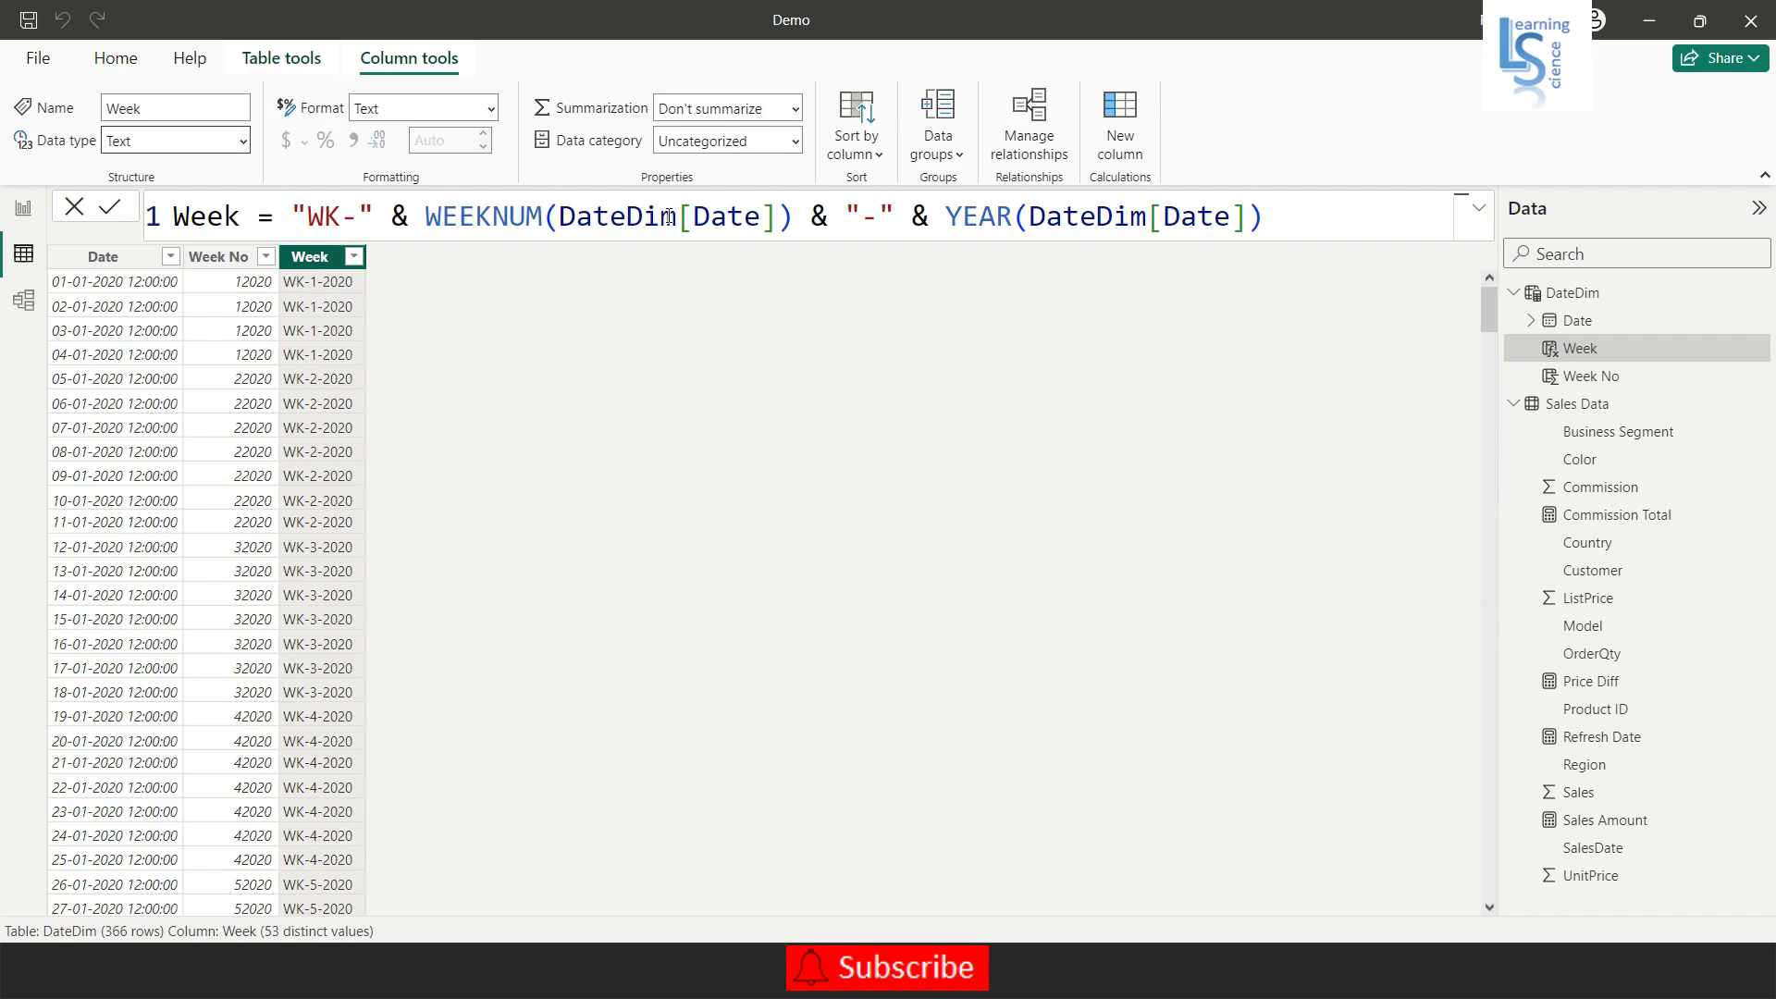
Set the Week column to sort by the Week No column.
{"action": "left_click", "coordinate": [880, 157]}
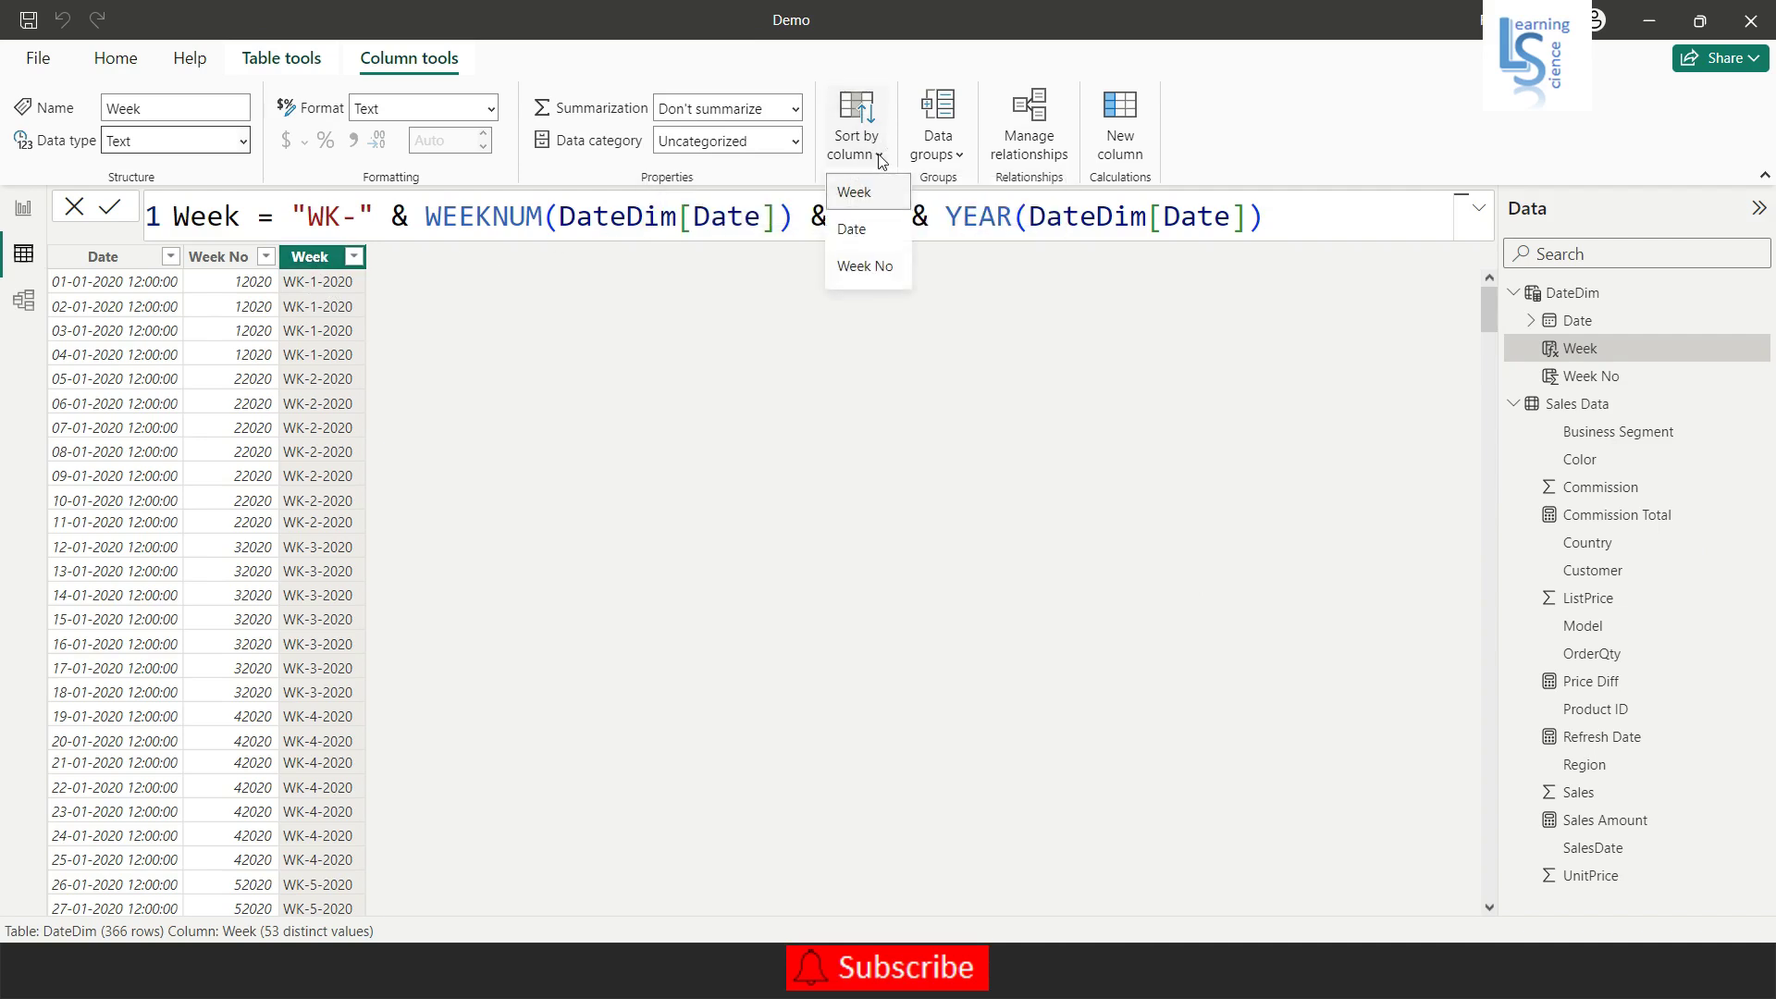
{"action": "left_click", "coordinate": [869, 268]}
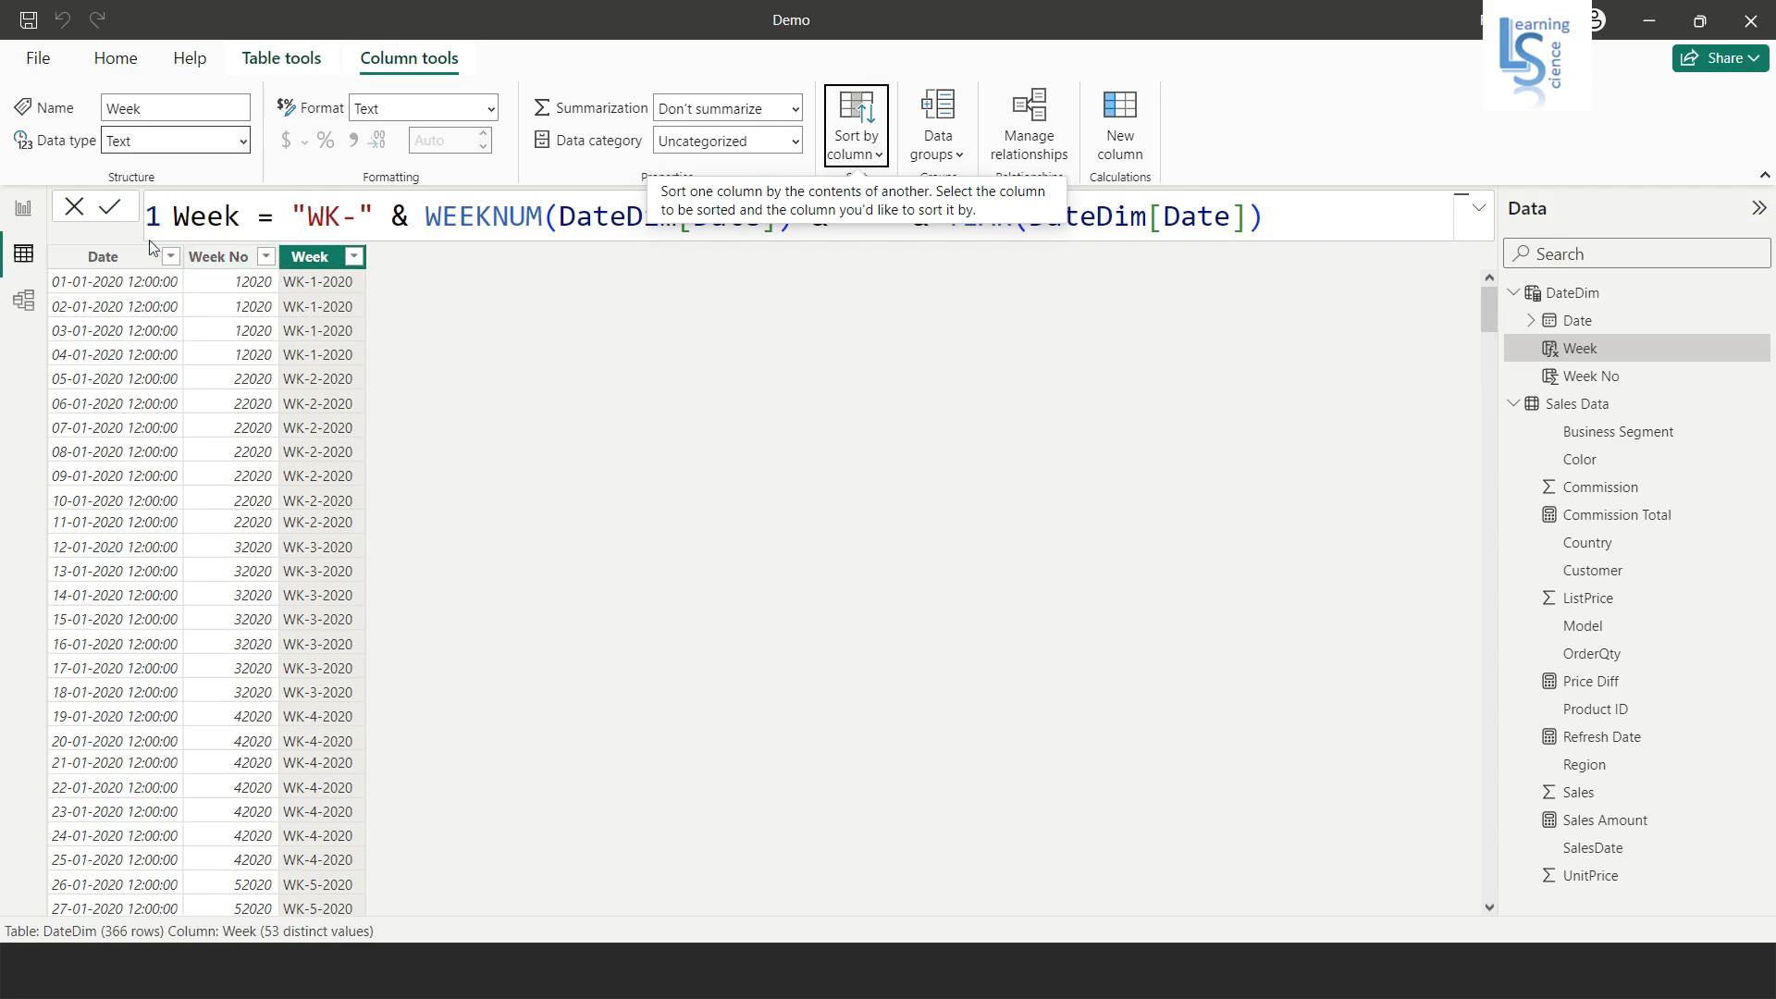
In the report view, add a new measure named "3 Weeks Rolling Total" to the Sales Data table.
{"action": "left_click", "coordinate": [23, 215]}
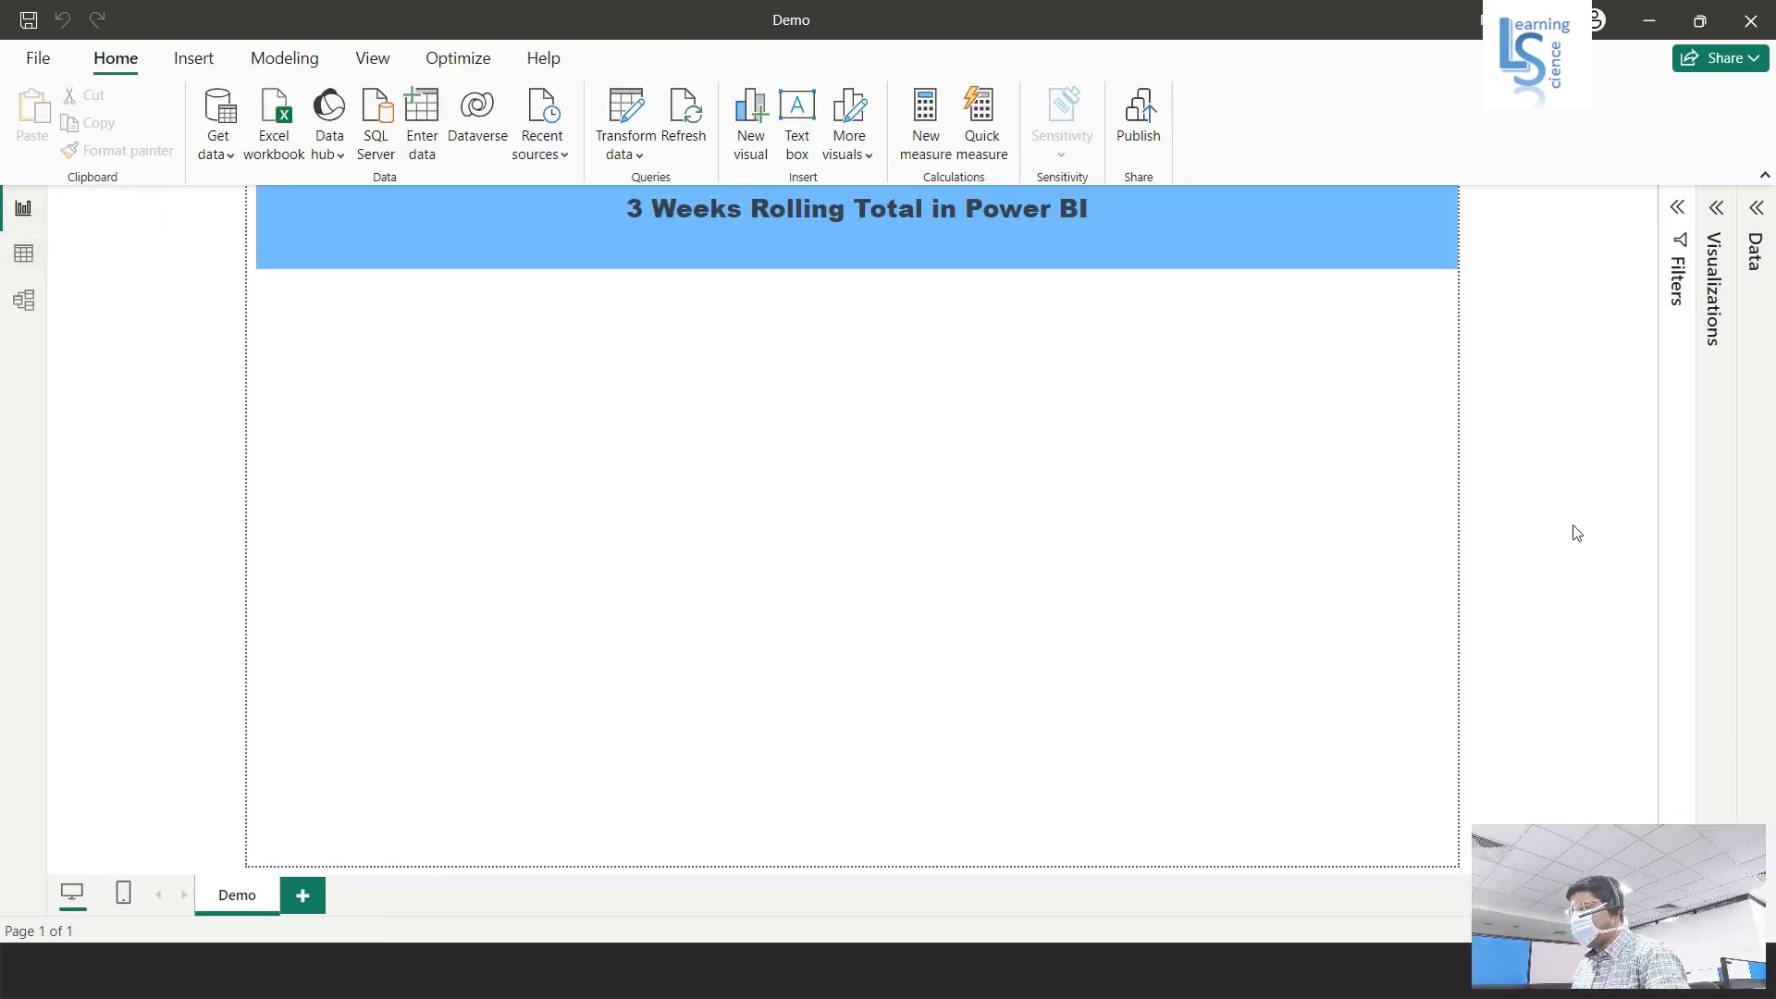
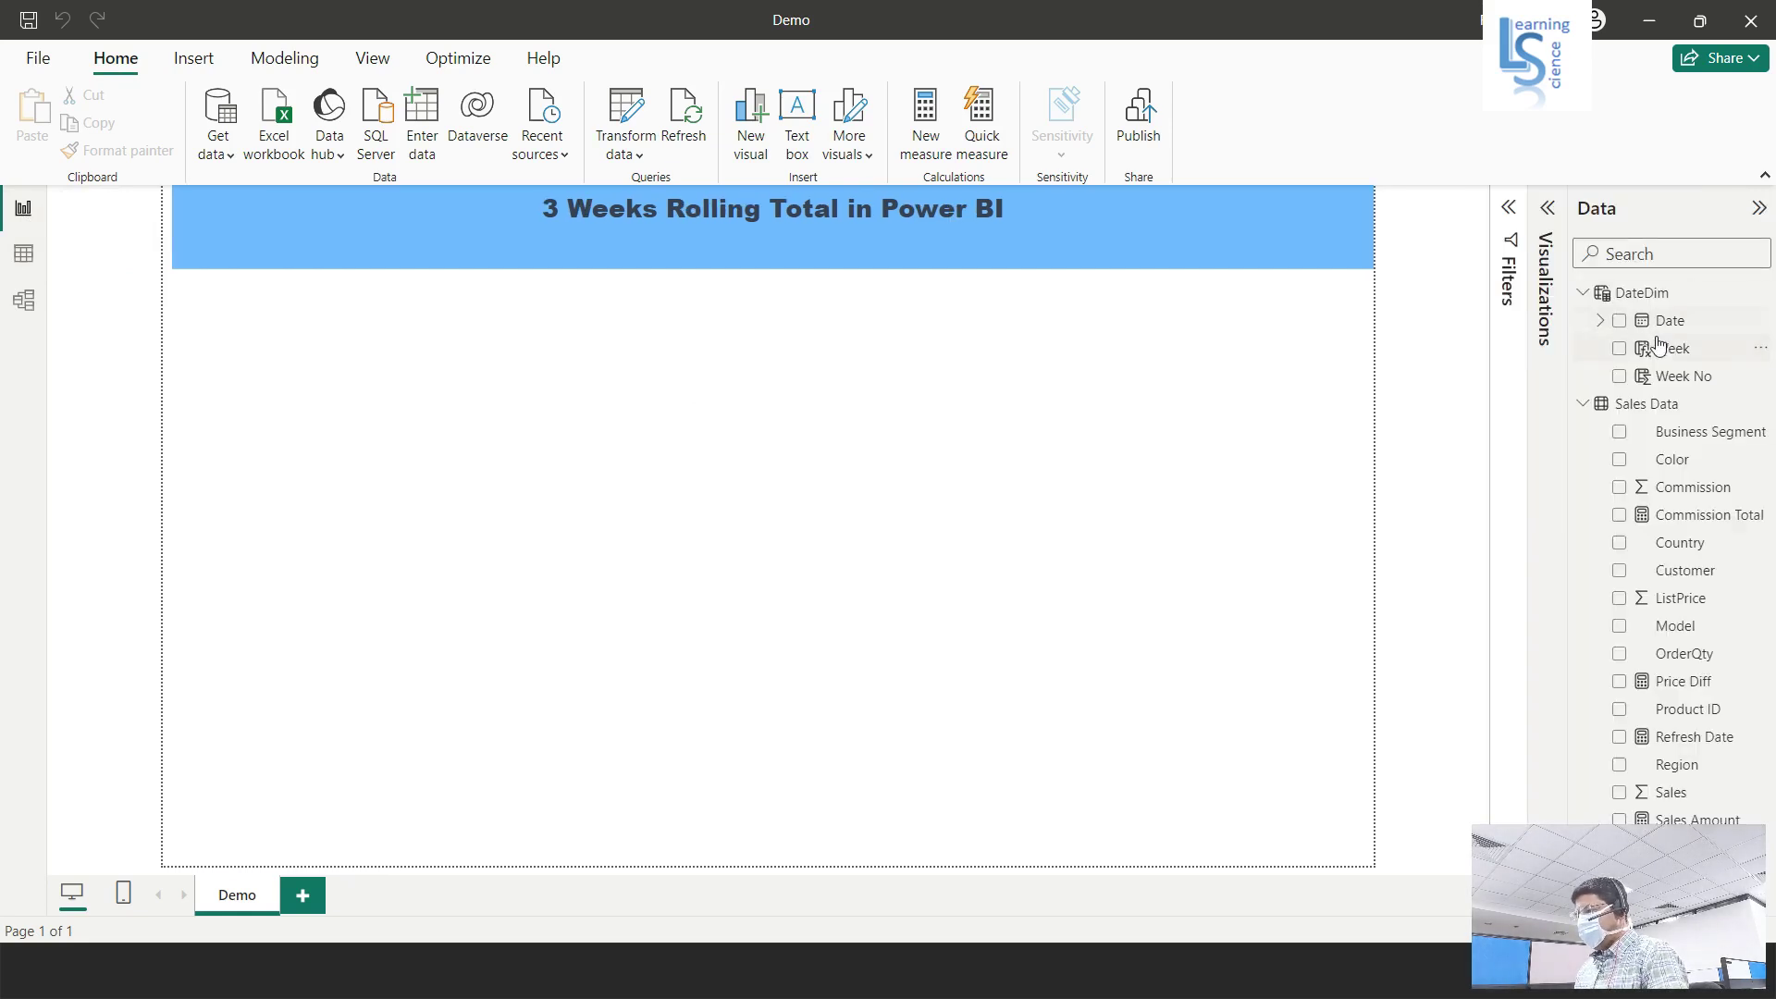
{"action": "right_click", "coordinate": [1678, 491]}
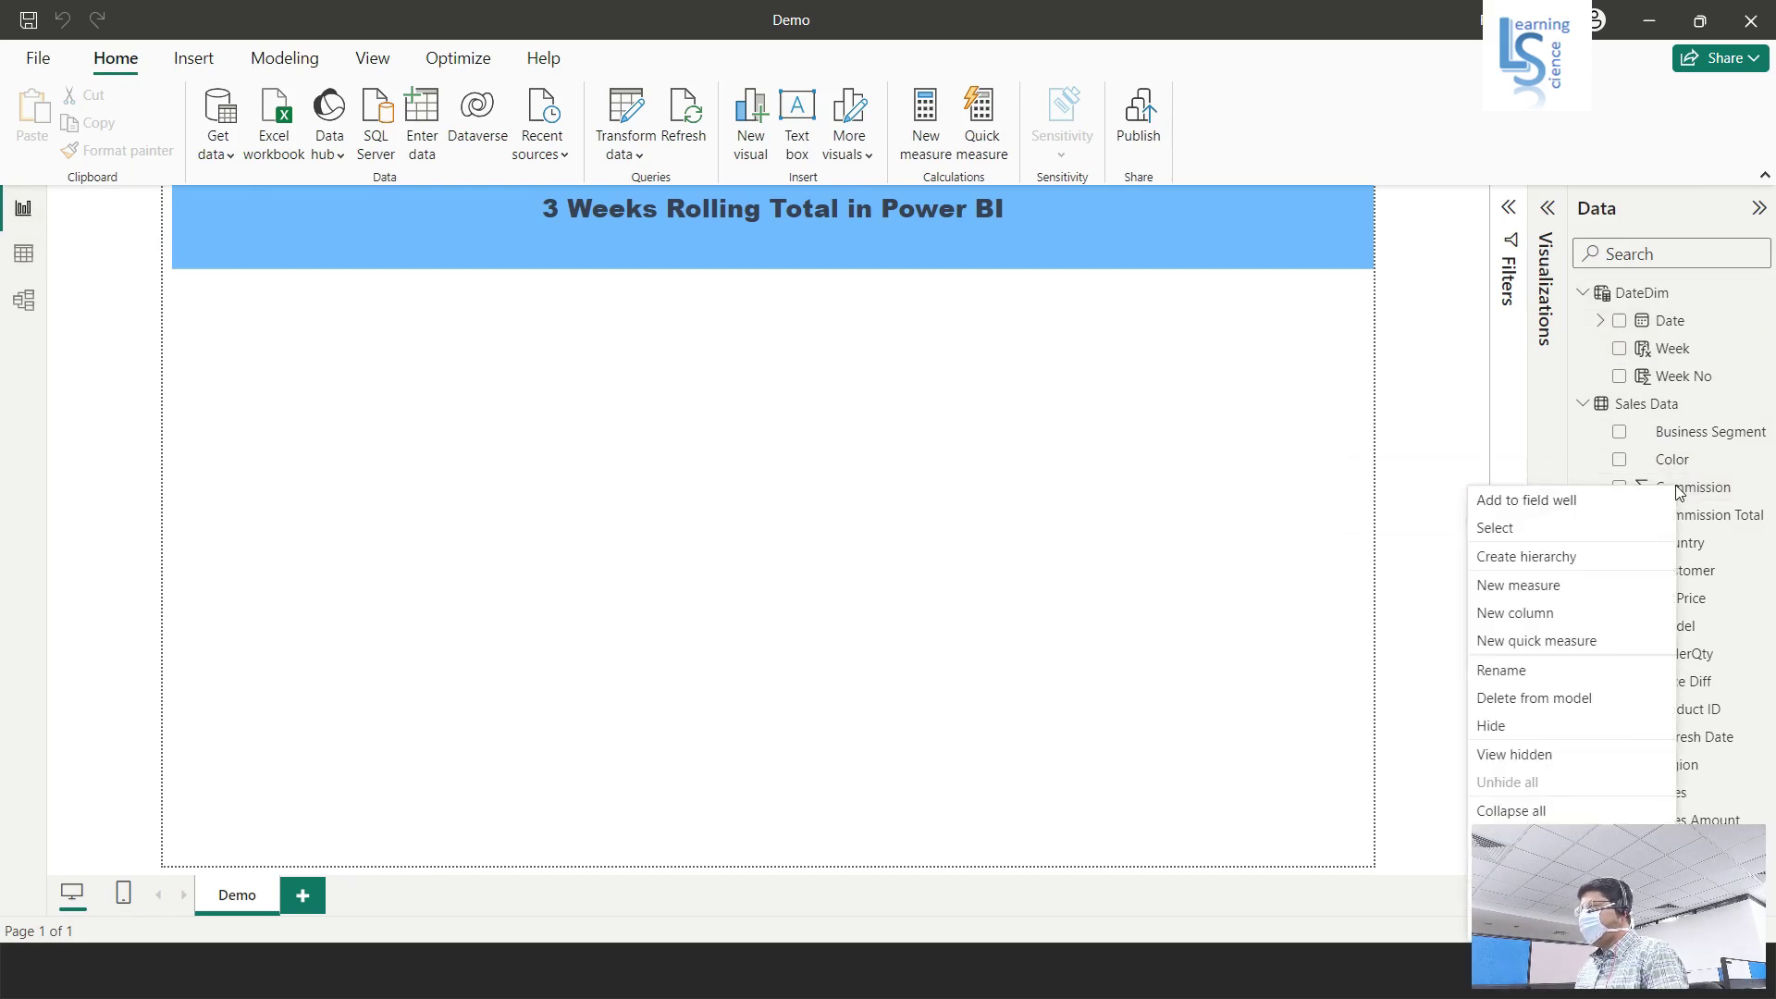
{"action": "left_click", "coordinate": [1535, 594]}
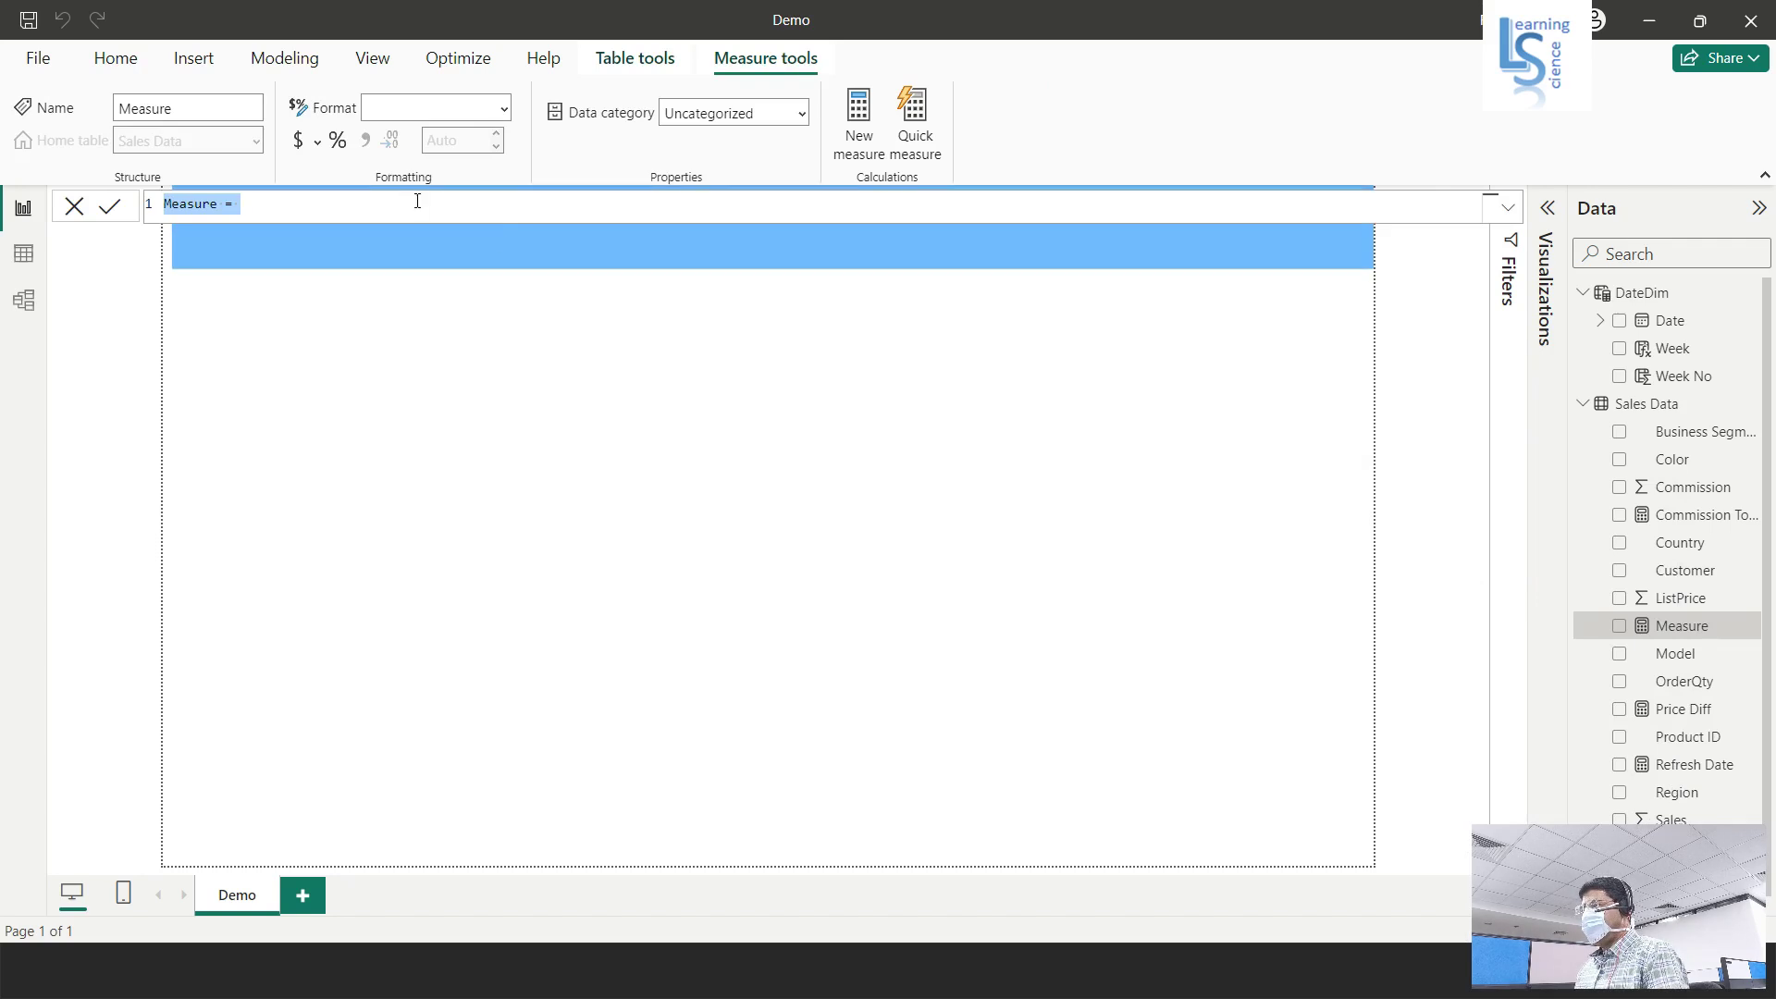
{"action": "left_click", "coordinate": [417, 201]}
{"action": "scroll", "coordinate": [417, 200], "scroll_direction": "up", "scroll_amount": 3}
{"action": "scroll", "coordinate": [358, 216], "scroll_direction": "up", "scroll_amount": 1}
{"action": "left_click_drag", "start_coordinate": [278, 214], "coordinate": [144, 230]}
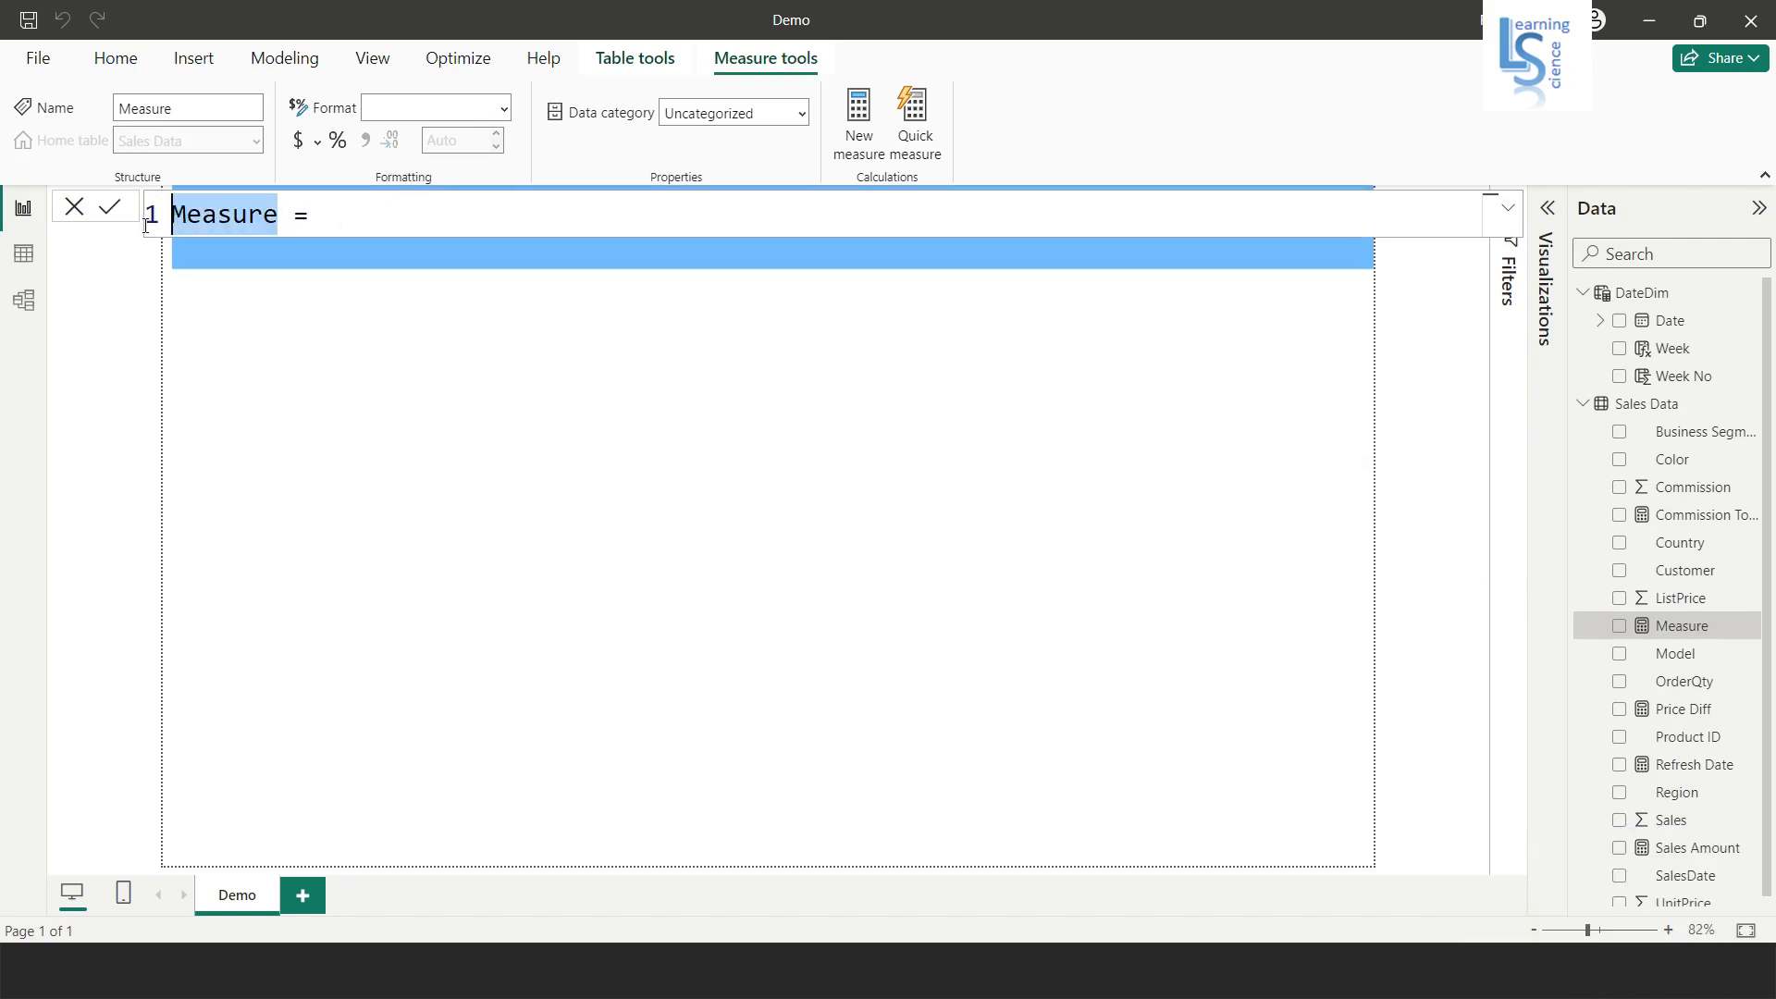
{"action": "key", "text": "BackSpace"}
{"action": "type", "text": "3 "}
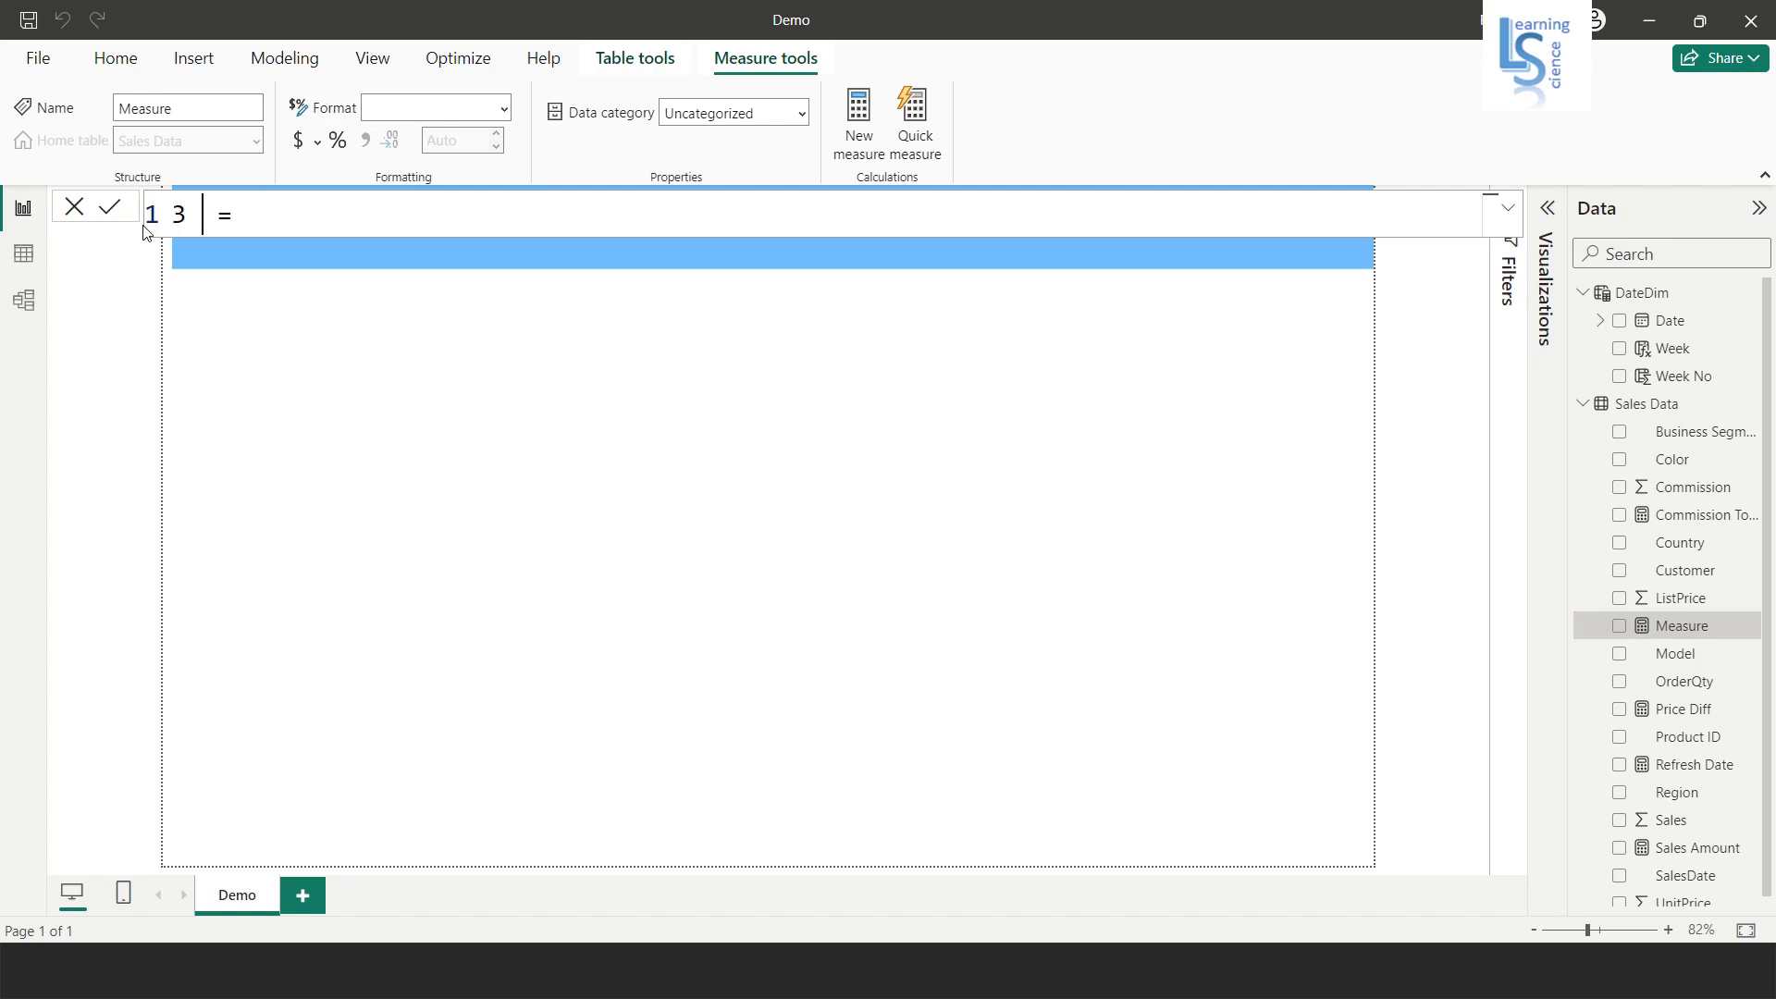
{"action": "type", "text": "Weeks "}
{"action": "type", "text": "Rollin"}
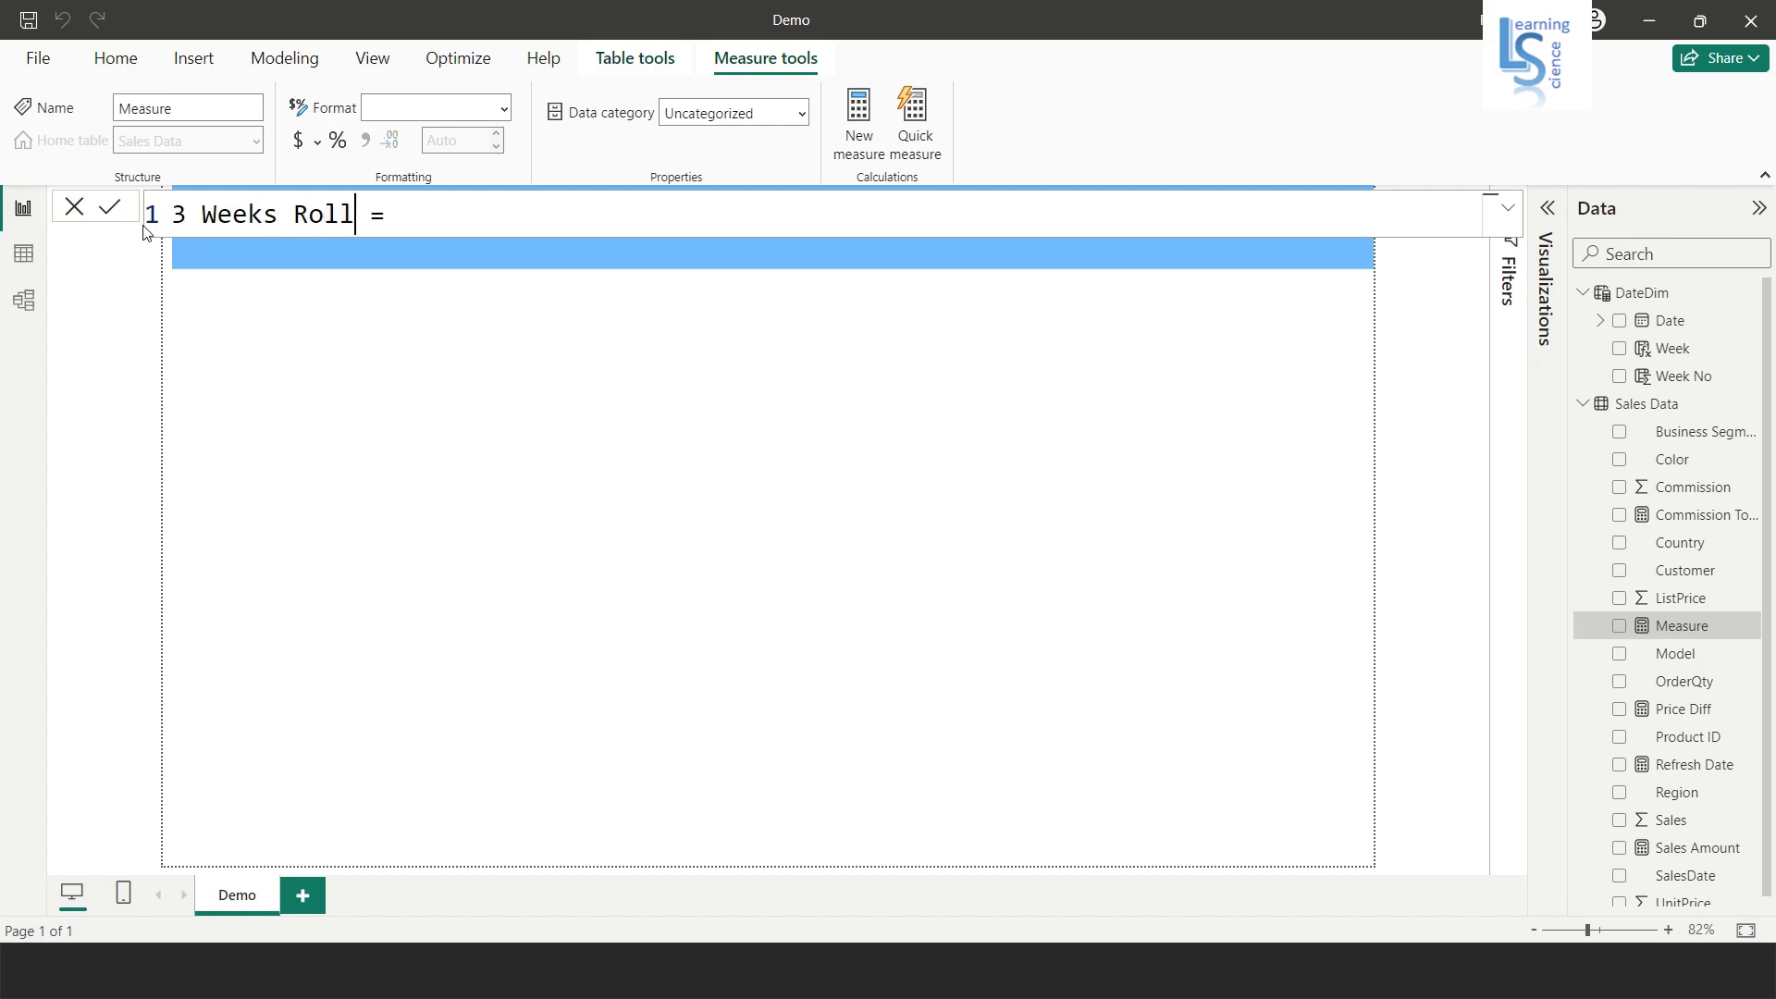
{"action": "type", "text": "g Total"}
Begin the measure's formula with CALCULATE(SUM('Sales Data'[OrderQty]), and start a second line for the filter.
{"action": "key", "text": "Right"}
{"action": "type", "text": "Cal"}
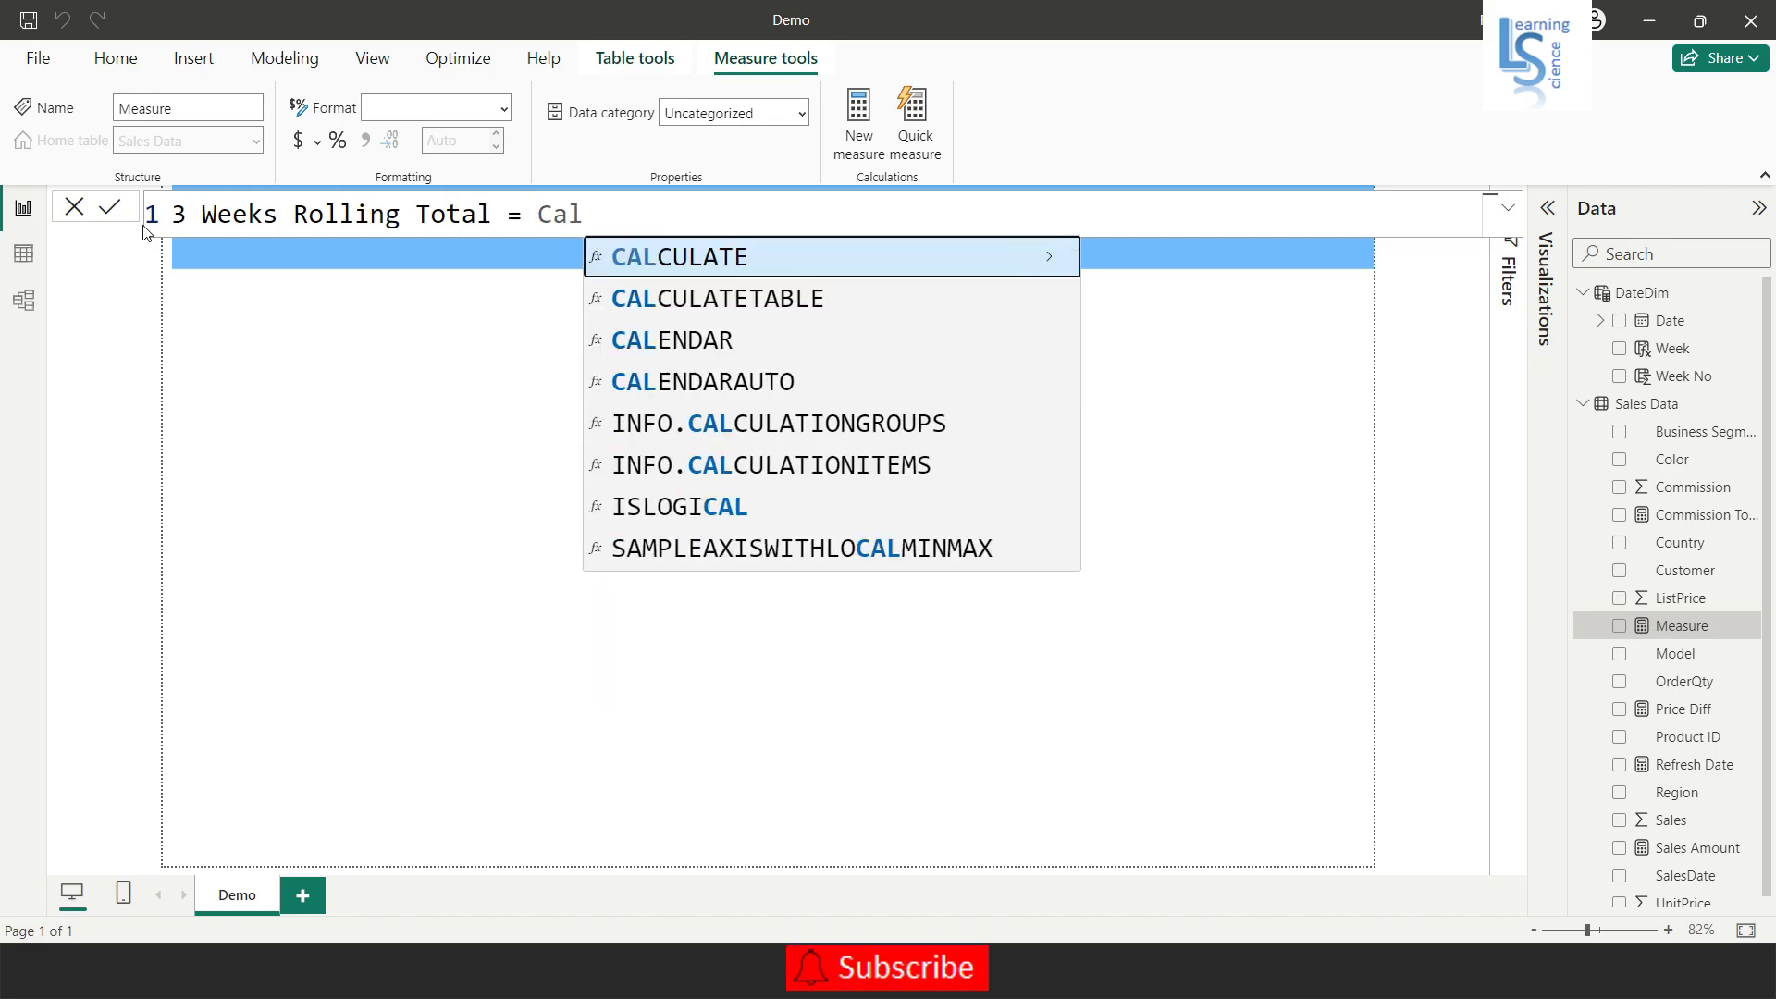
{"action": "key", "text": "Tab"}
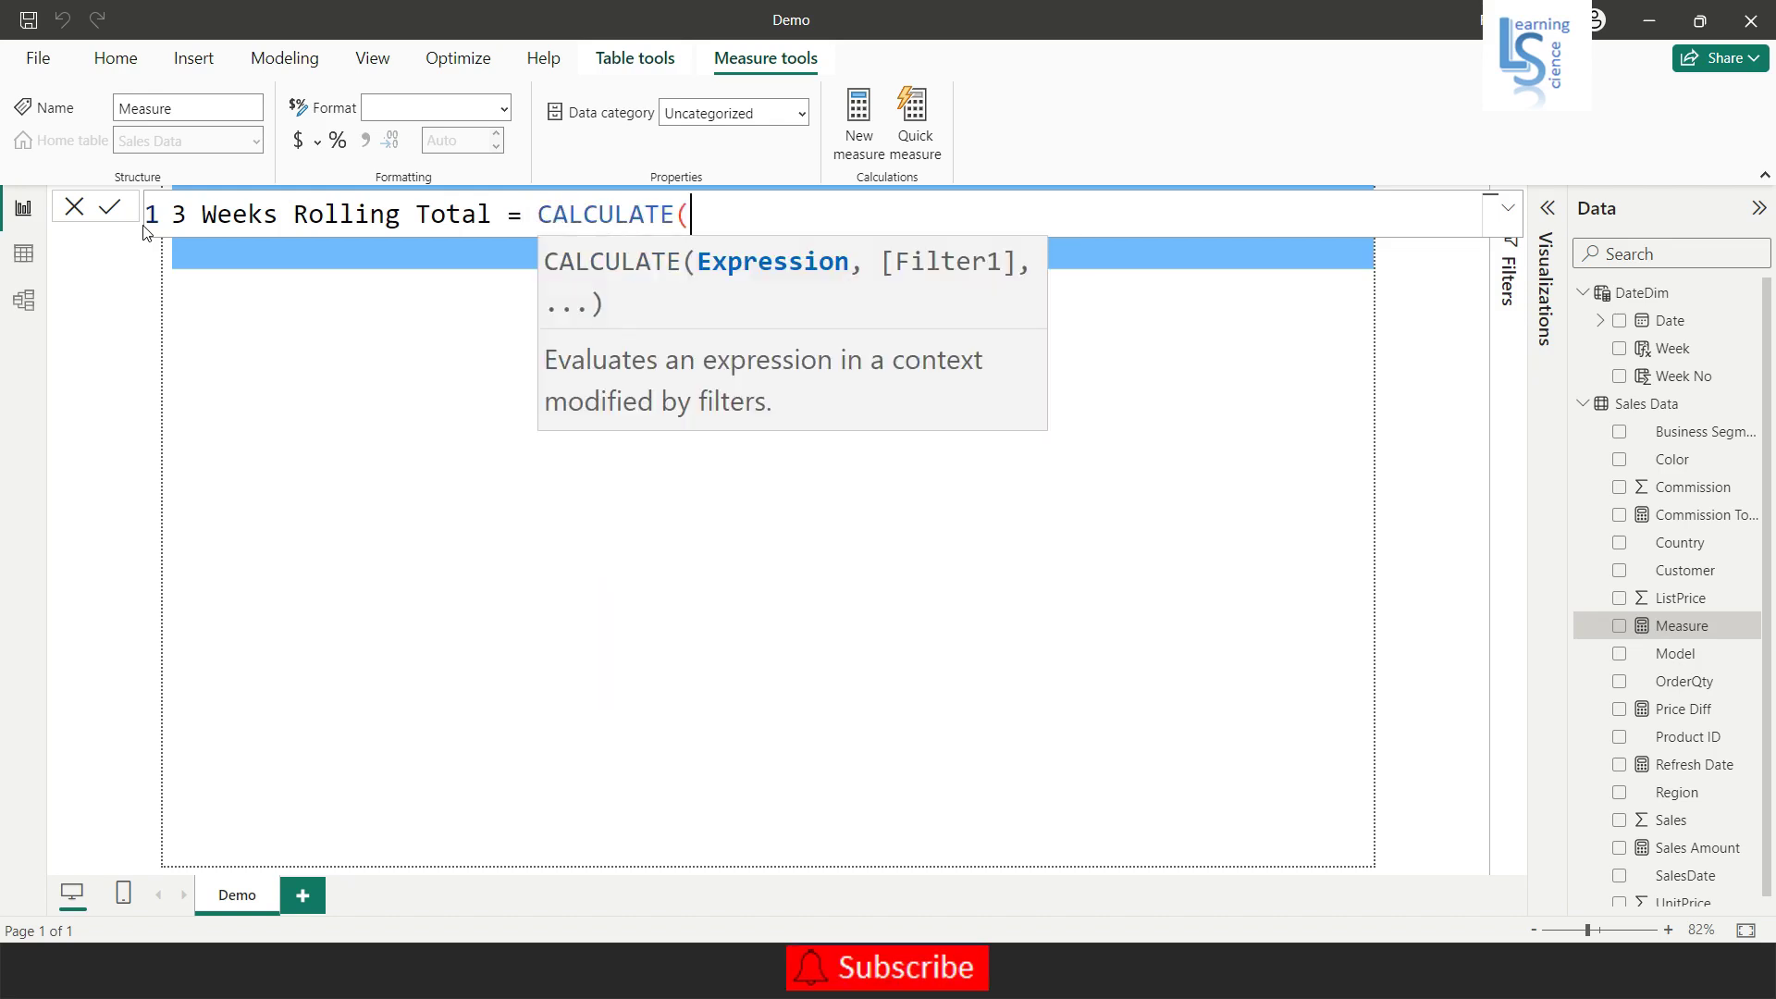
{"action": "type", "text": "SU"}
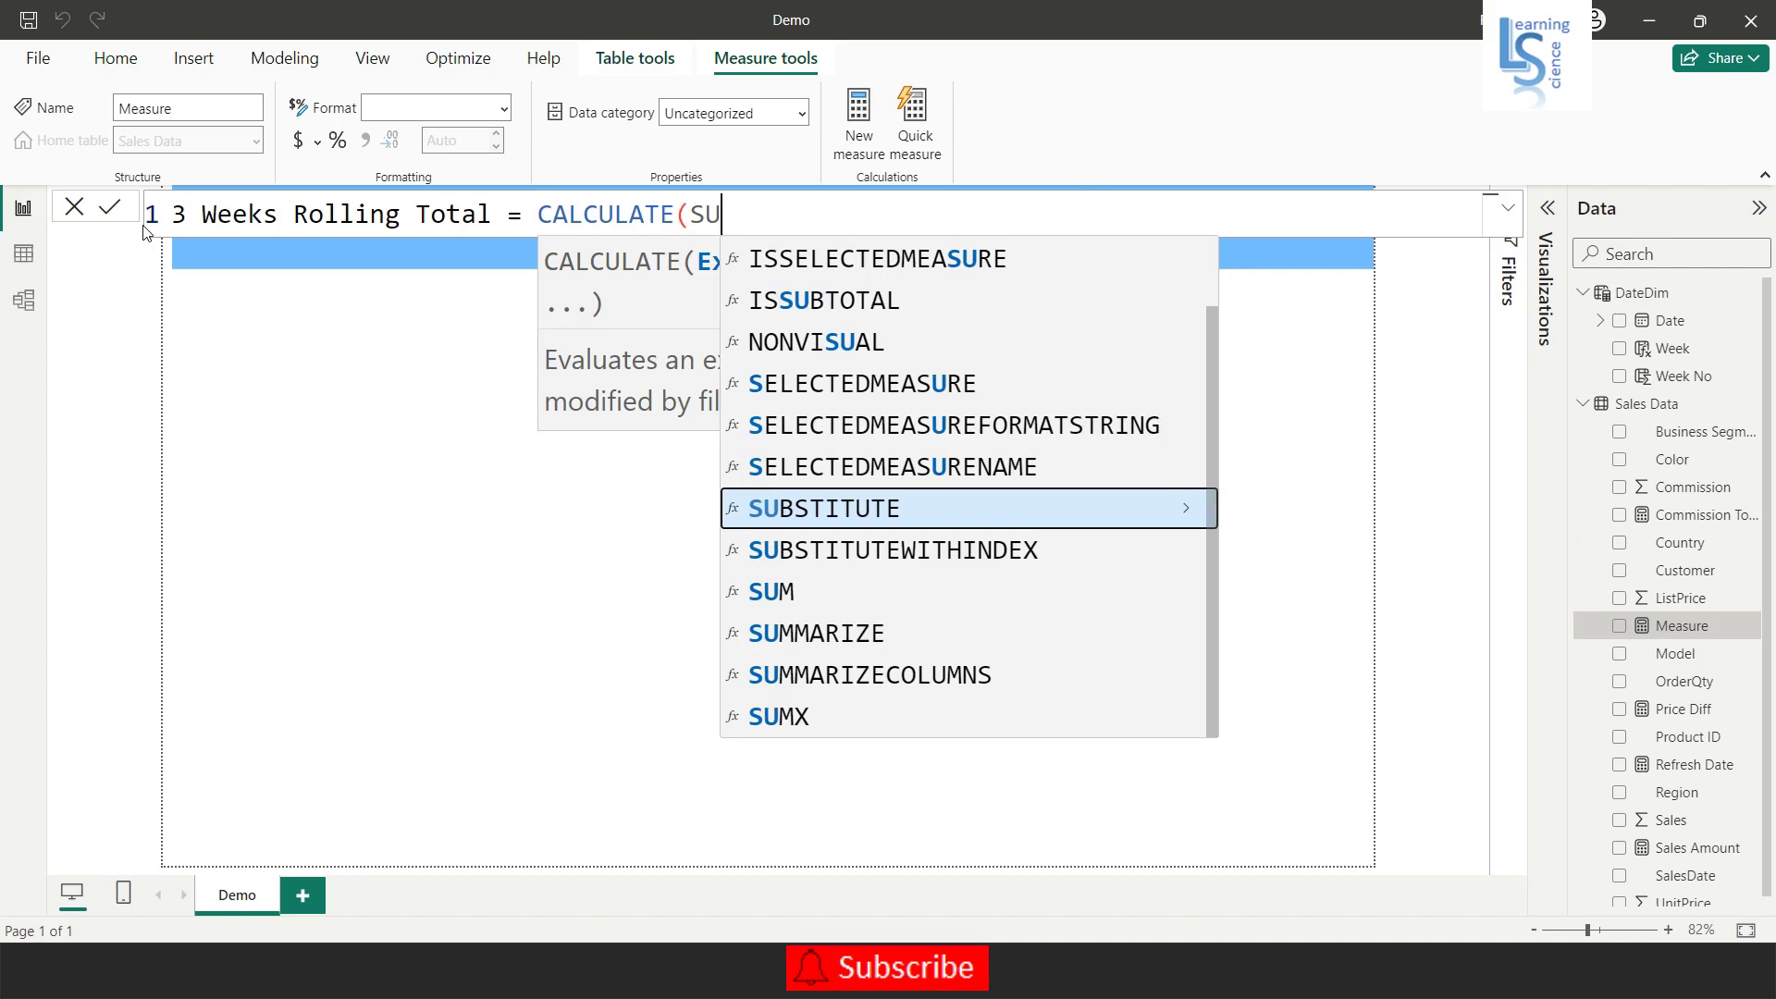
{"action": "type", "text": "M("}
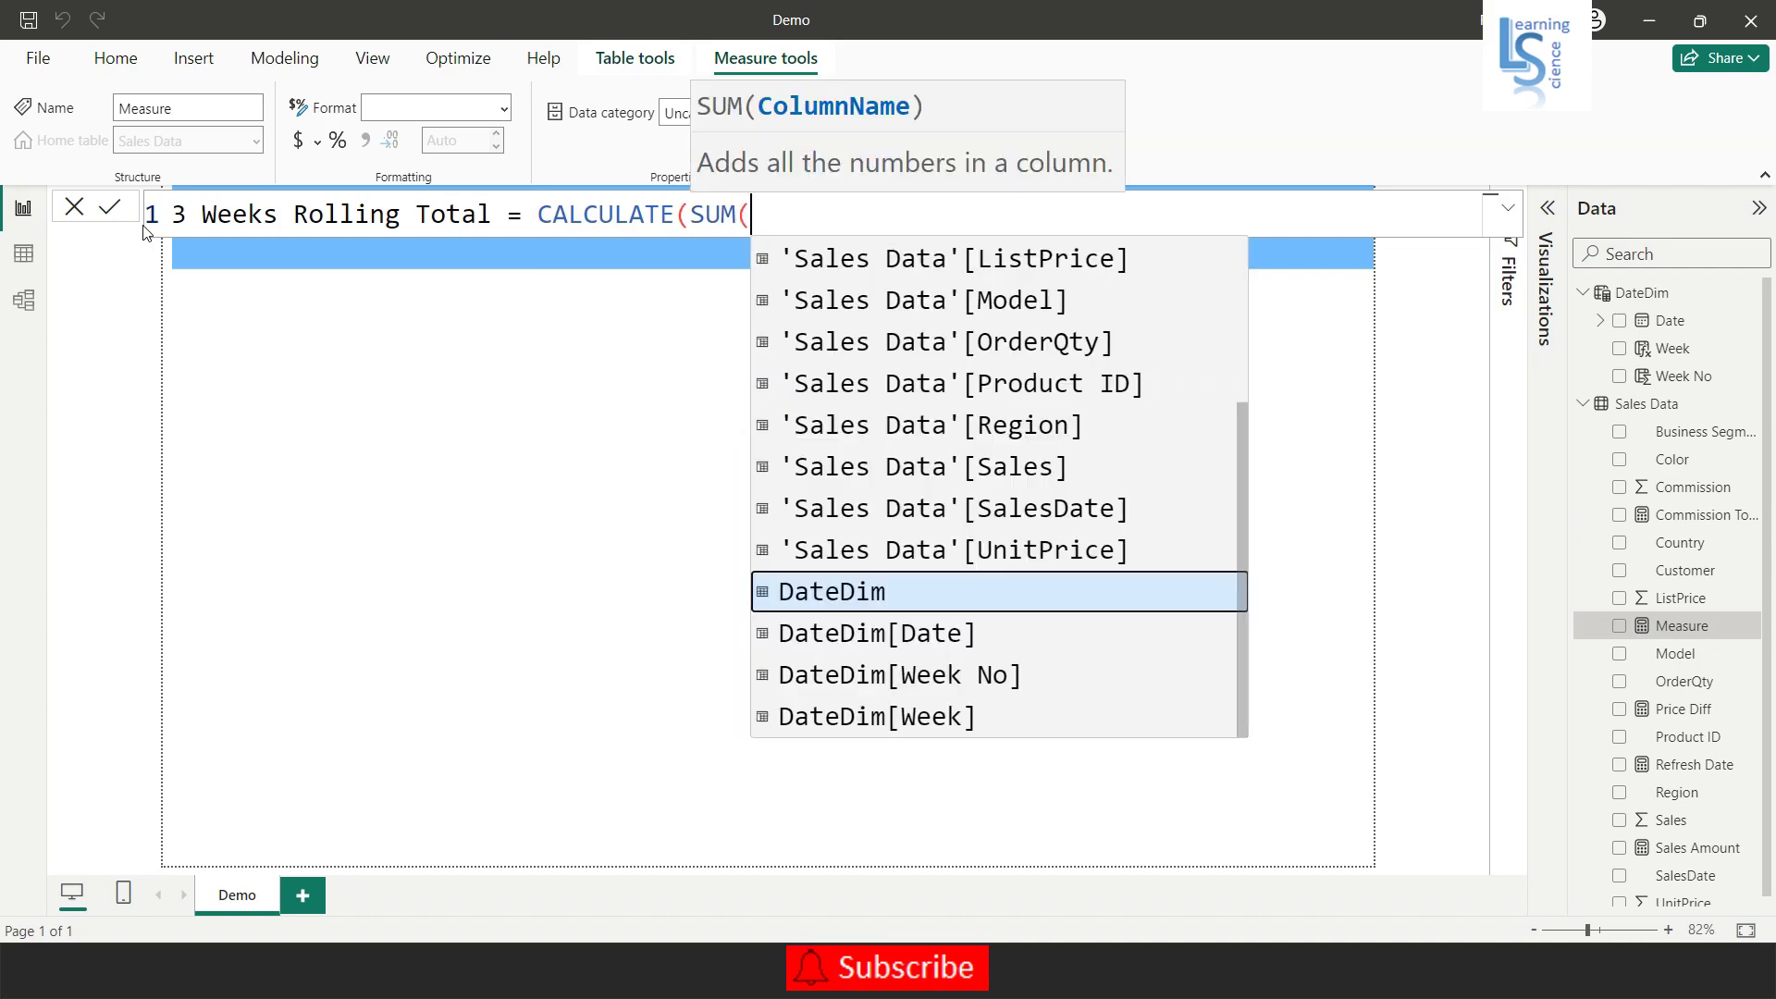
{"action": "type", "text": "'Sales Data'"}
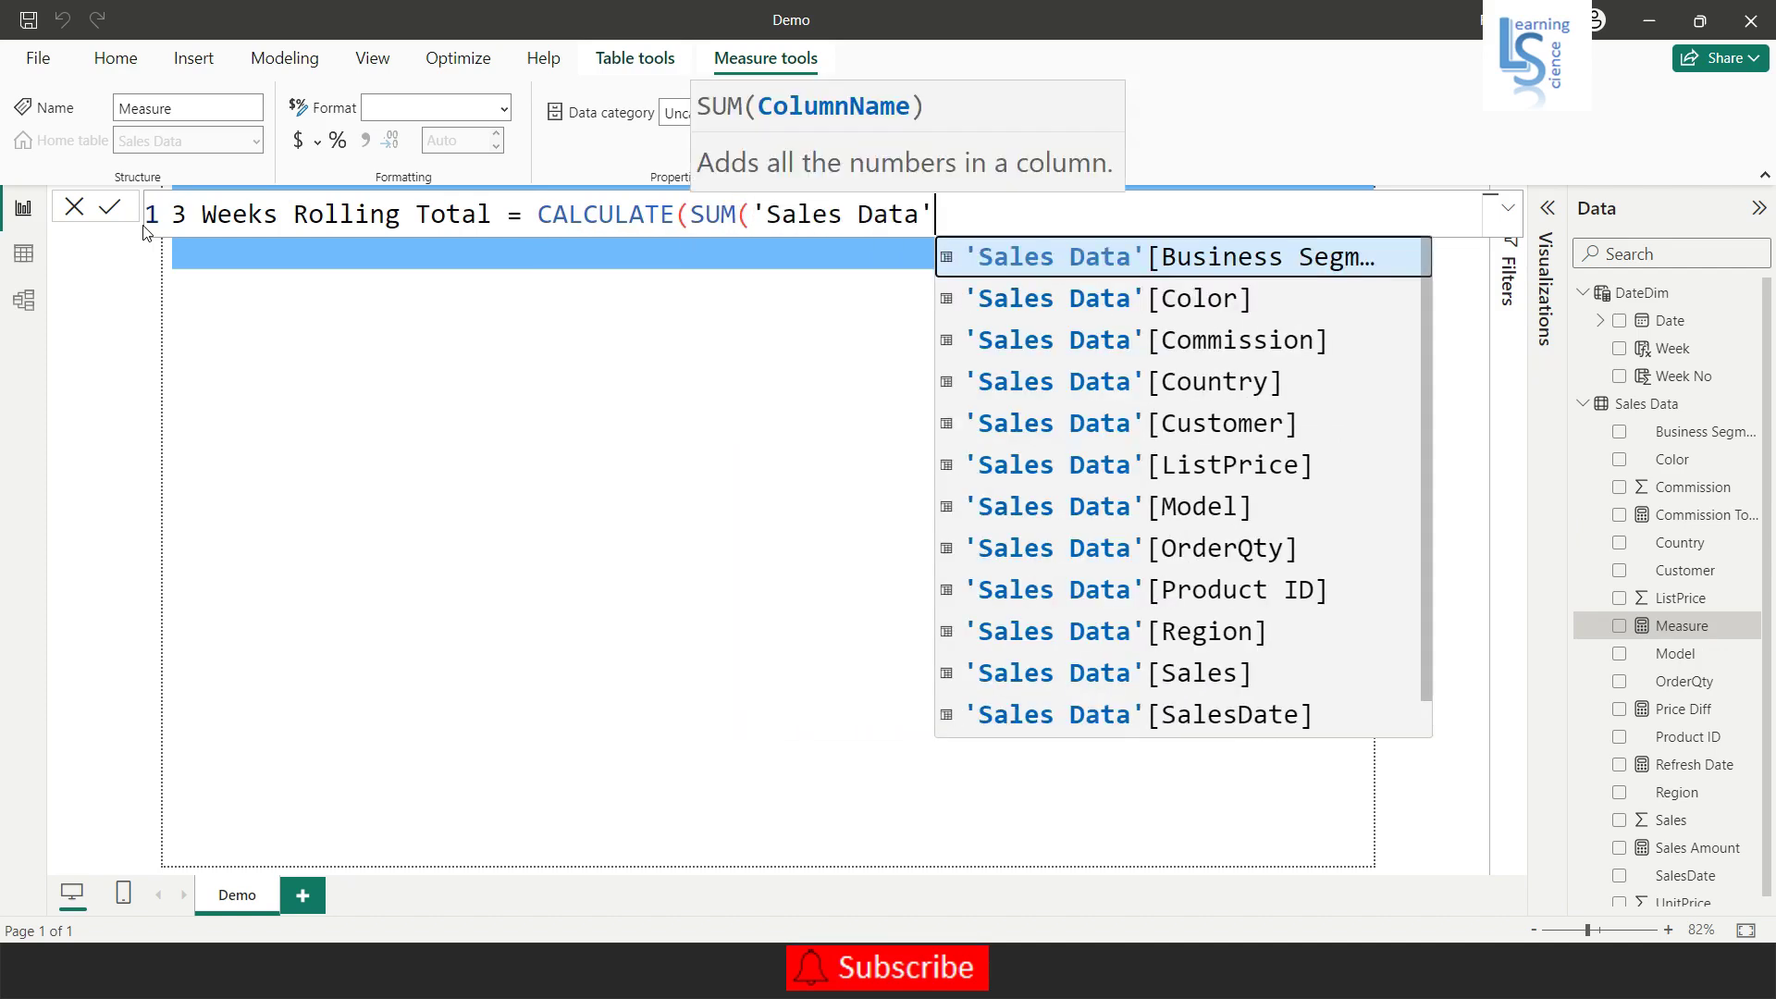
{"action": "type", "text": "[ord"}
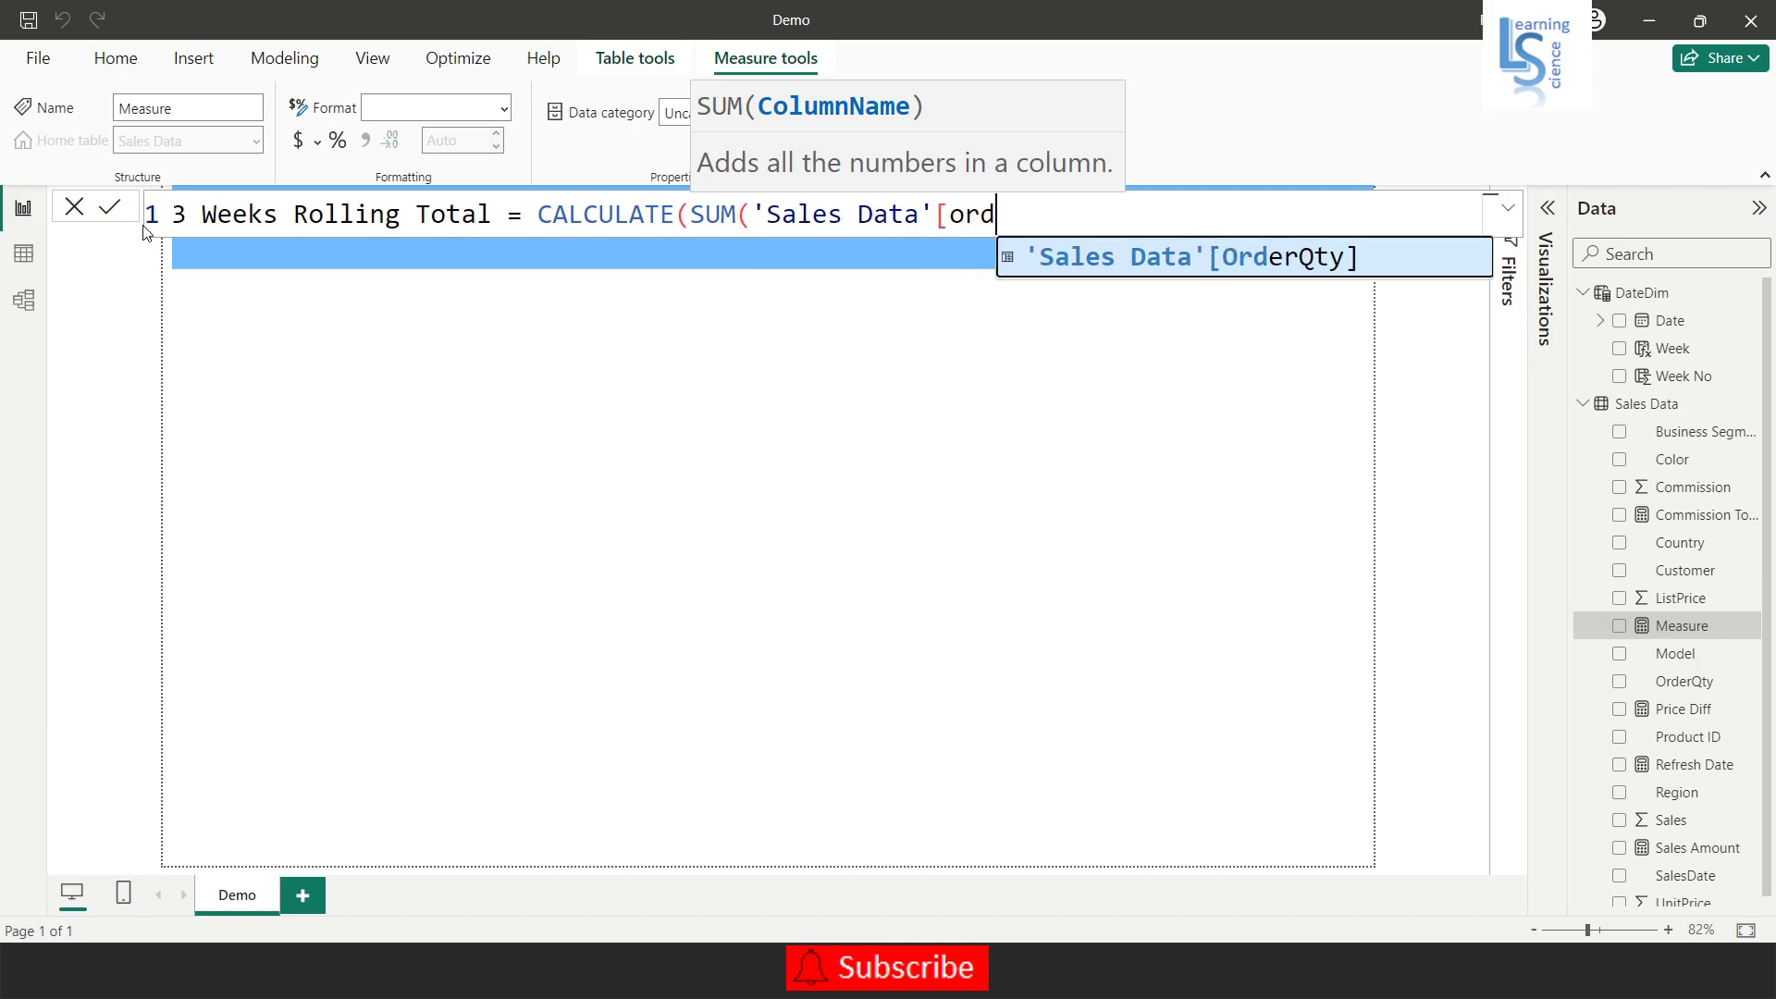
{"action": "key", "text": "Tab"}
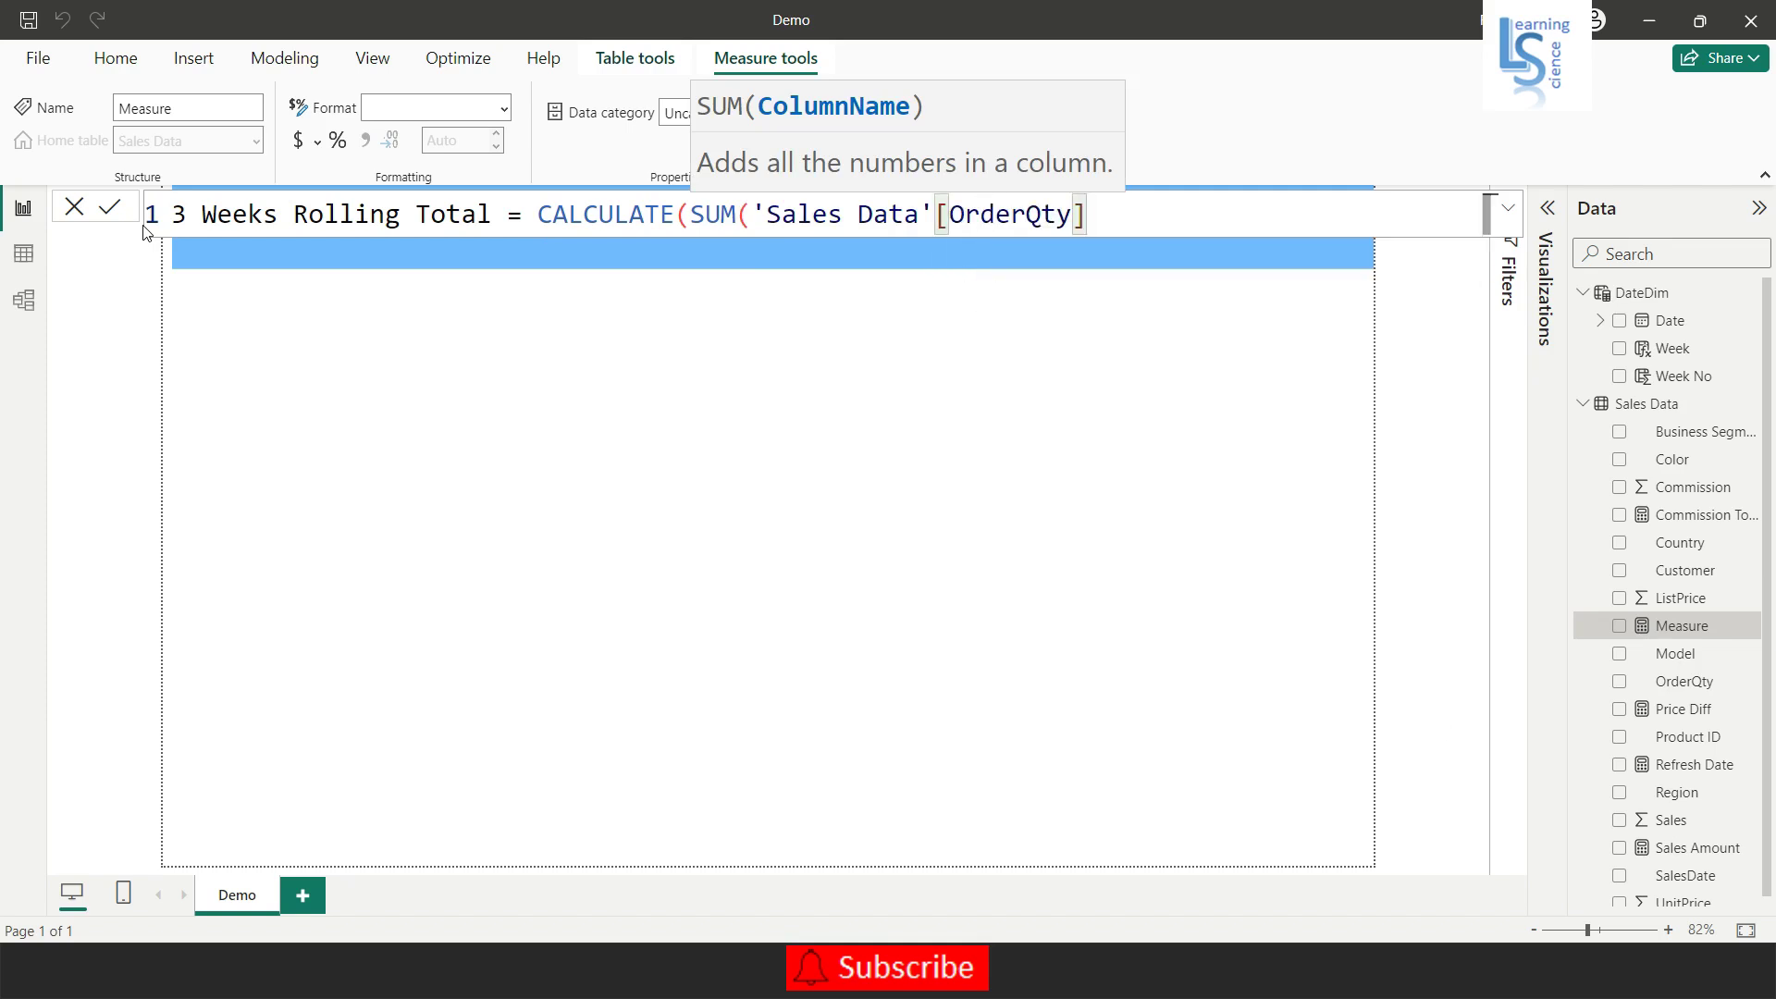
{"action": "type", "text": ")"}
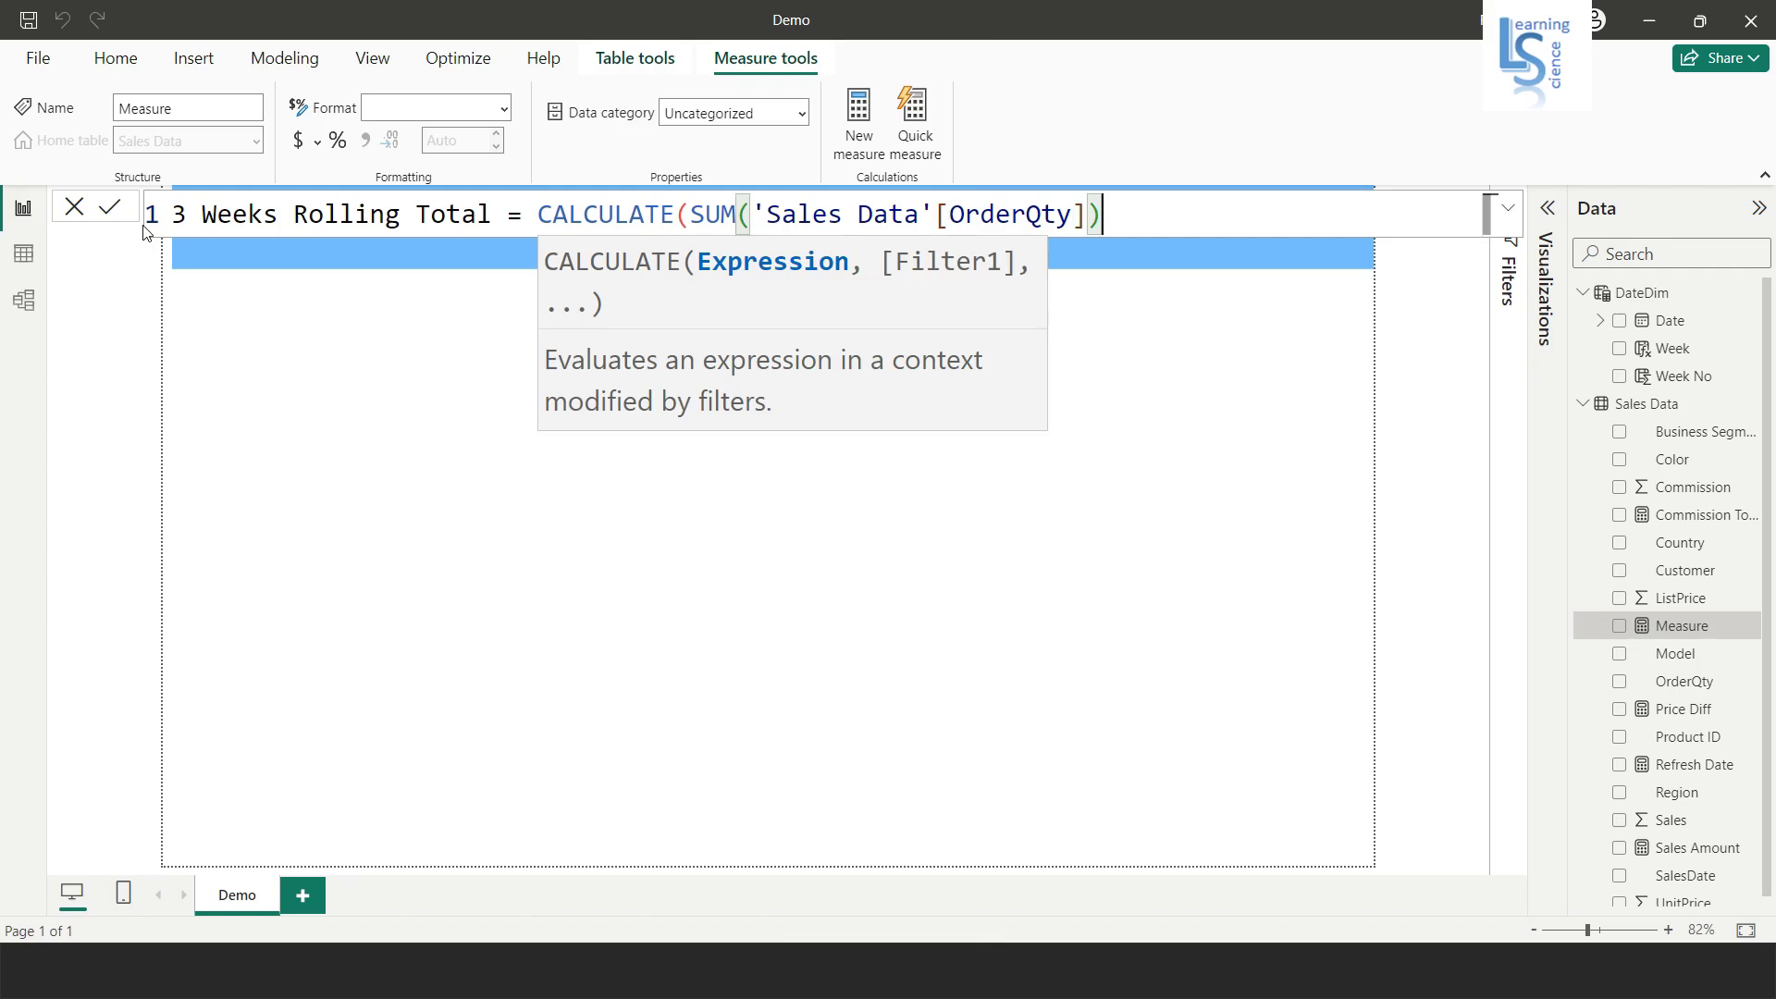
{"action": "type", "text": ","}
{"action": "key", "text": "shift+Return"}
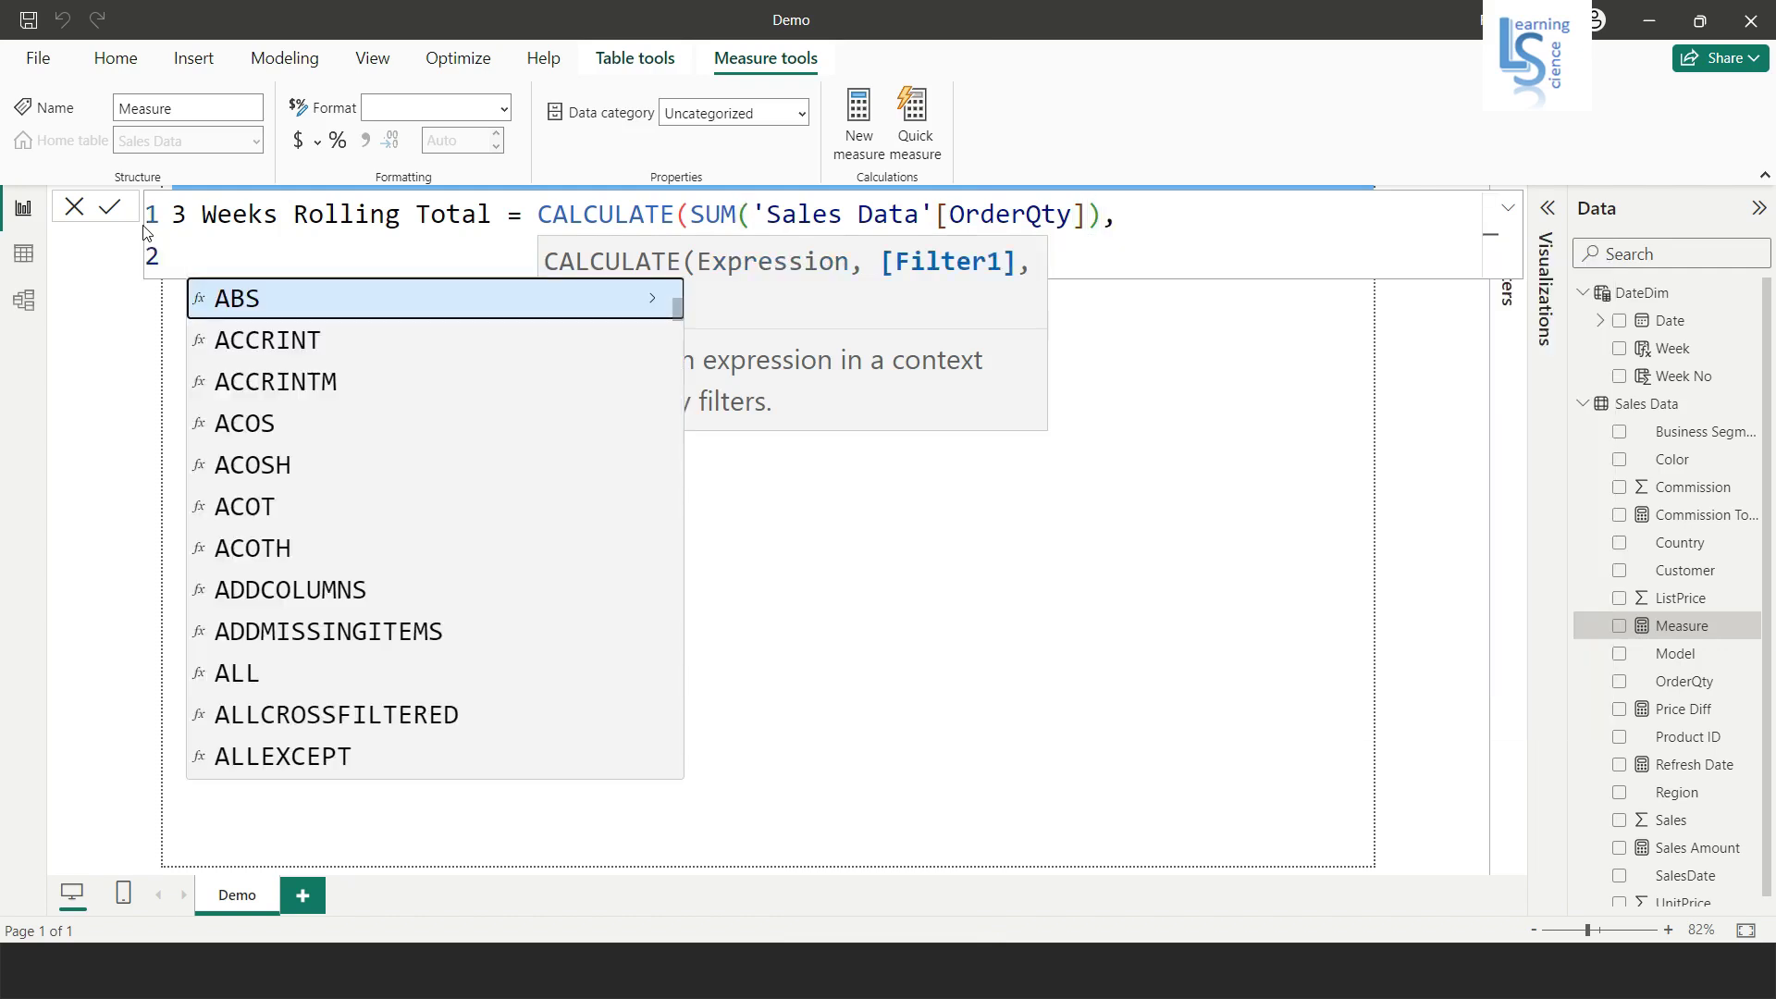
{"action": "key", "text": "Tab"}
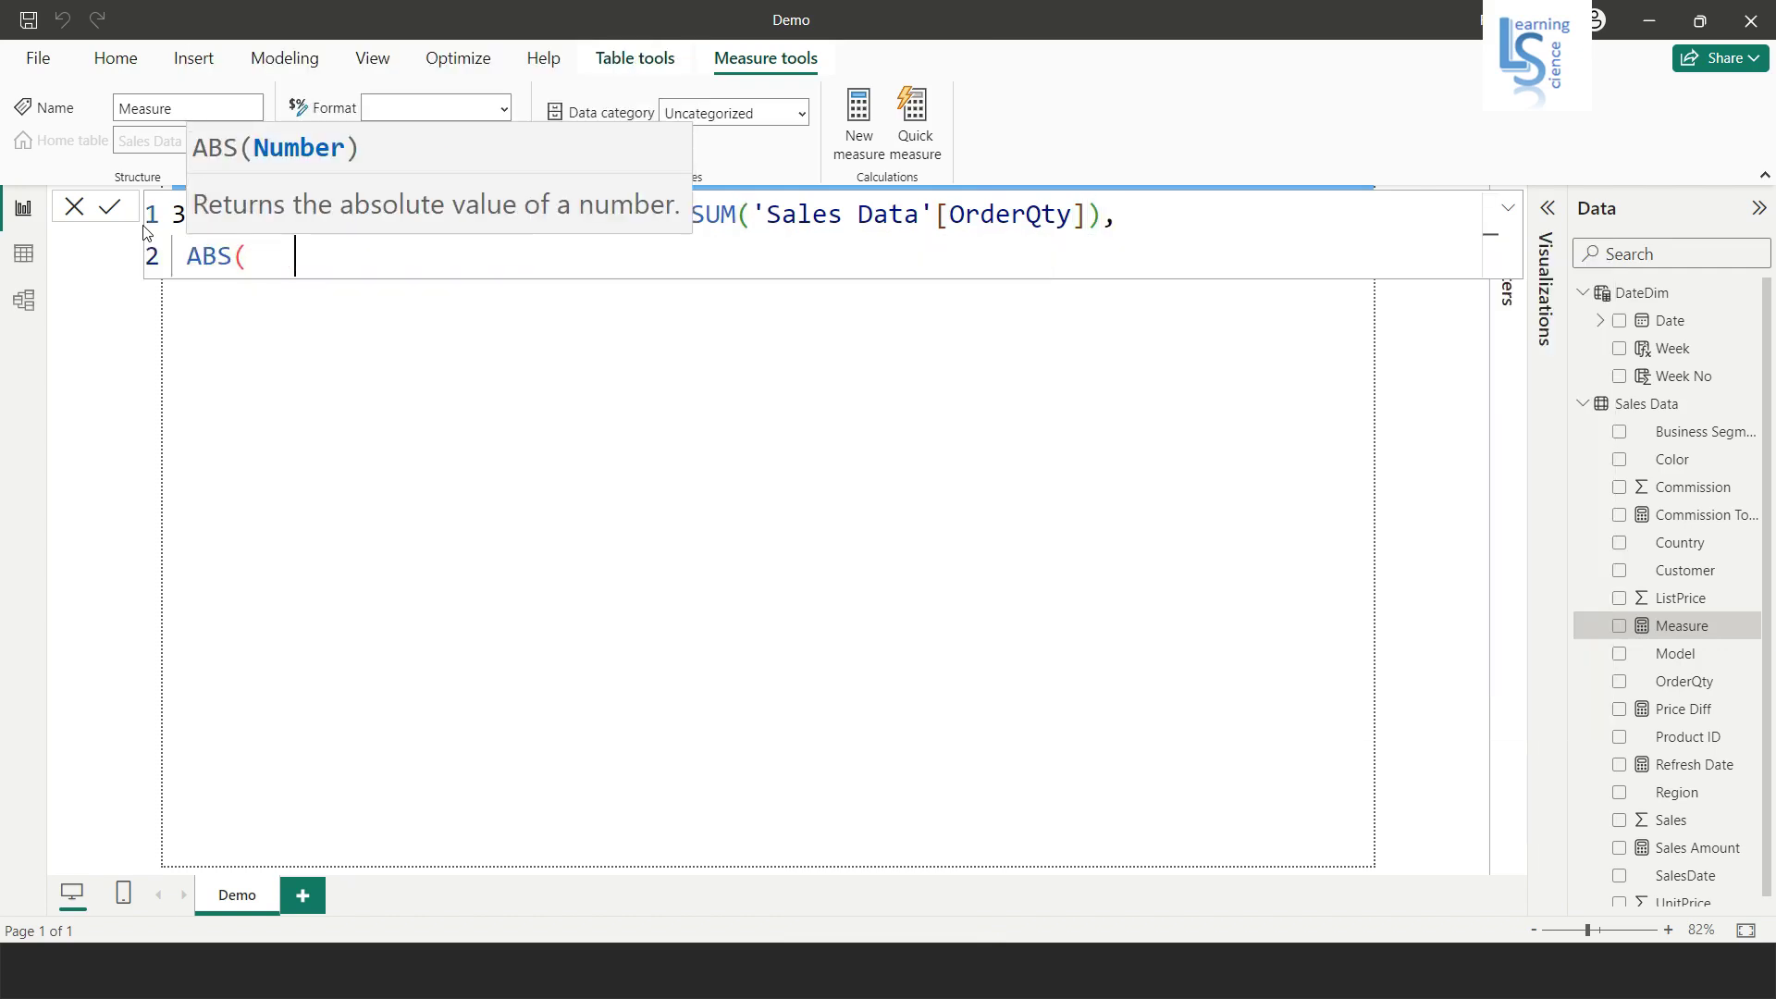
{"action": "key", "text": "BackSpace"}
{"action": "key", "text": "BackSpace"}
{"action": "key", "text": "BackSpace"}
{"action": "key", "text": "BackSpace"}
{"action": "key", "text": "BackSpace"}
{"action": "key", "text": "BackSpace"}
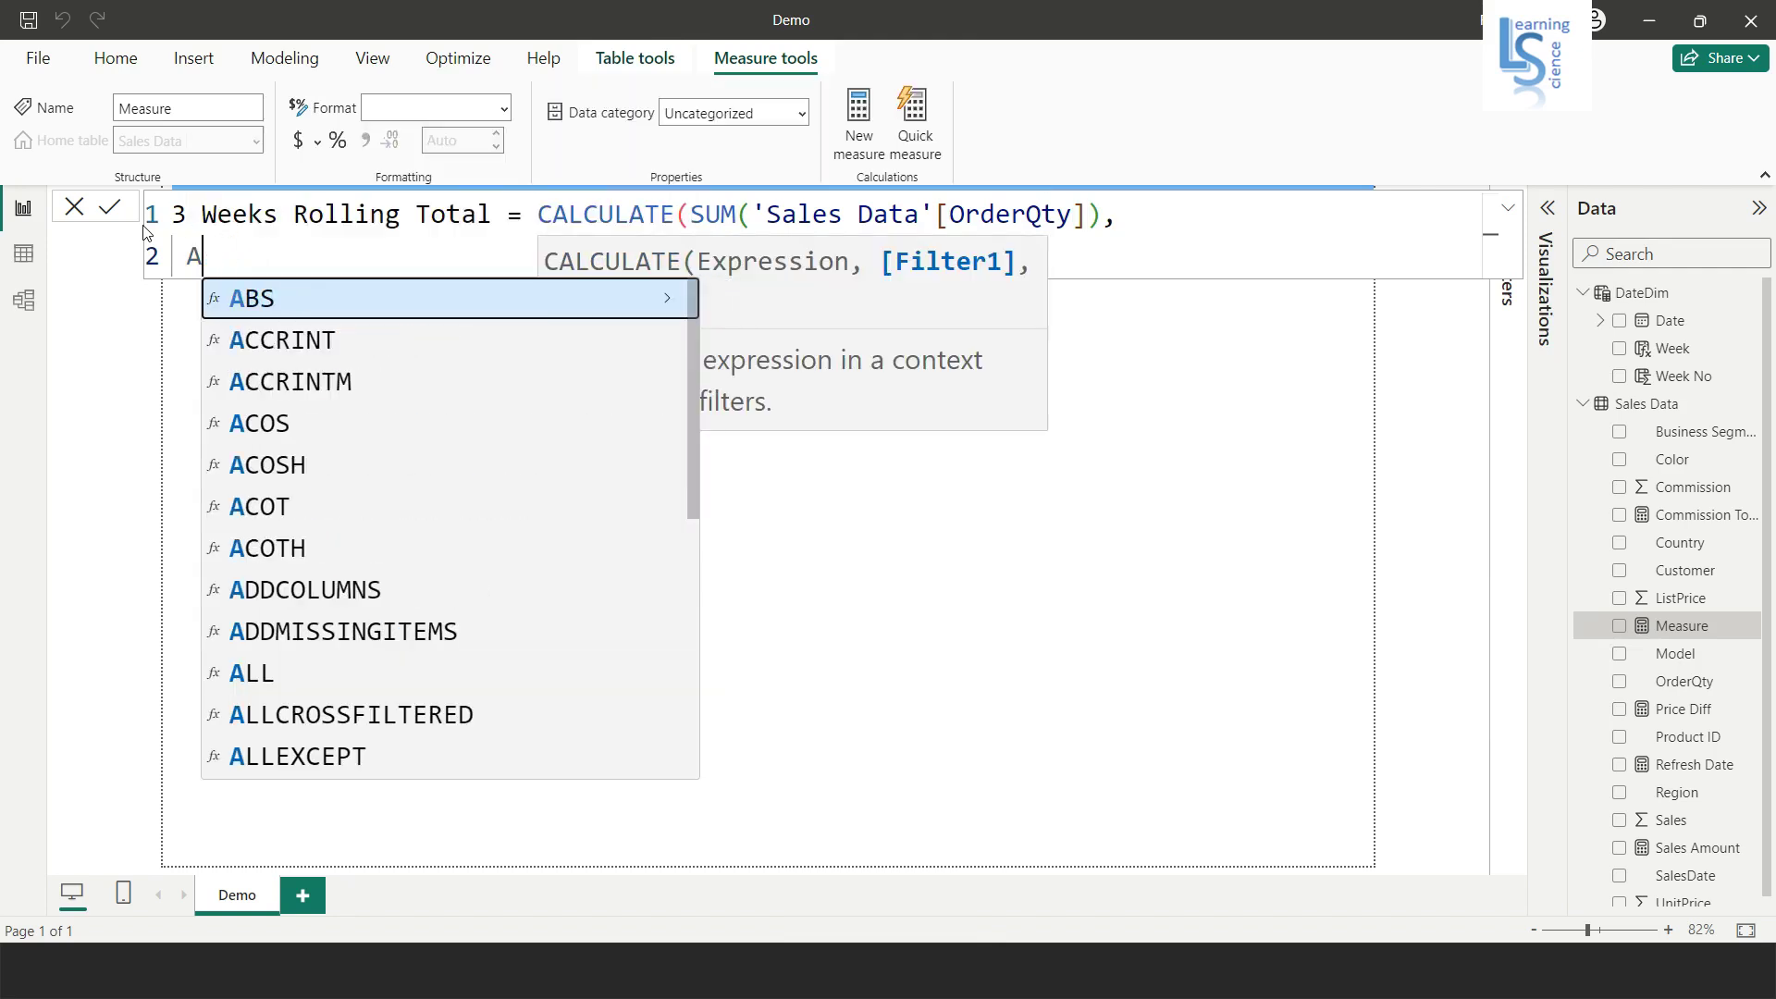
Add a DATESINPERIOD filter to the measure's second line with DateDim[Date] as its dates argument.
{"action": "type", "text": "Dat"}
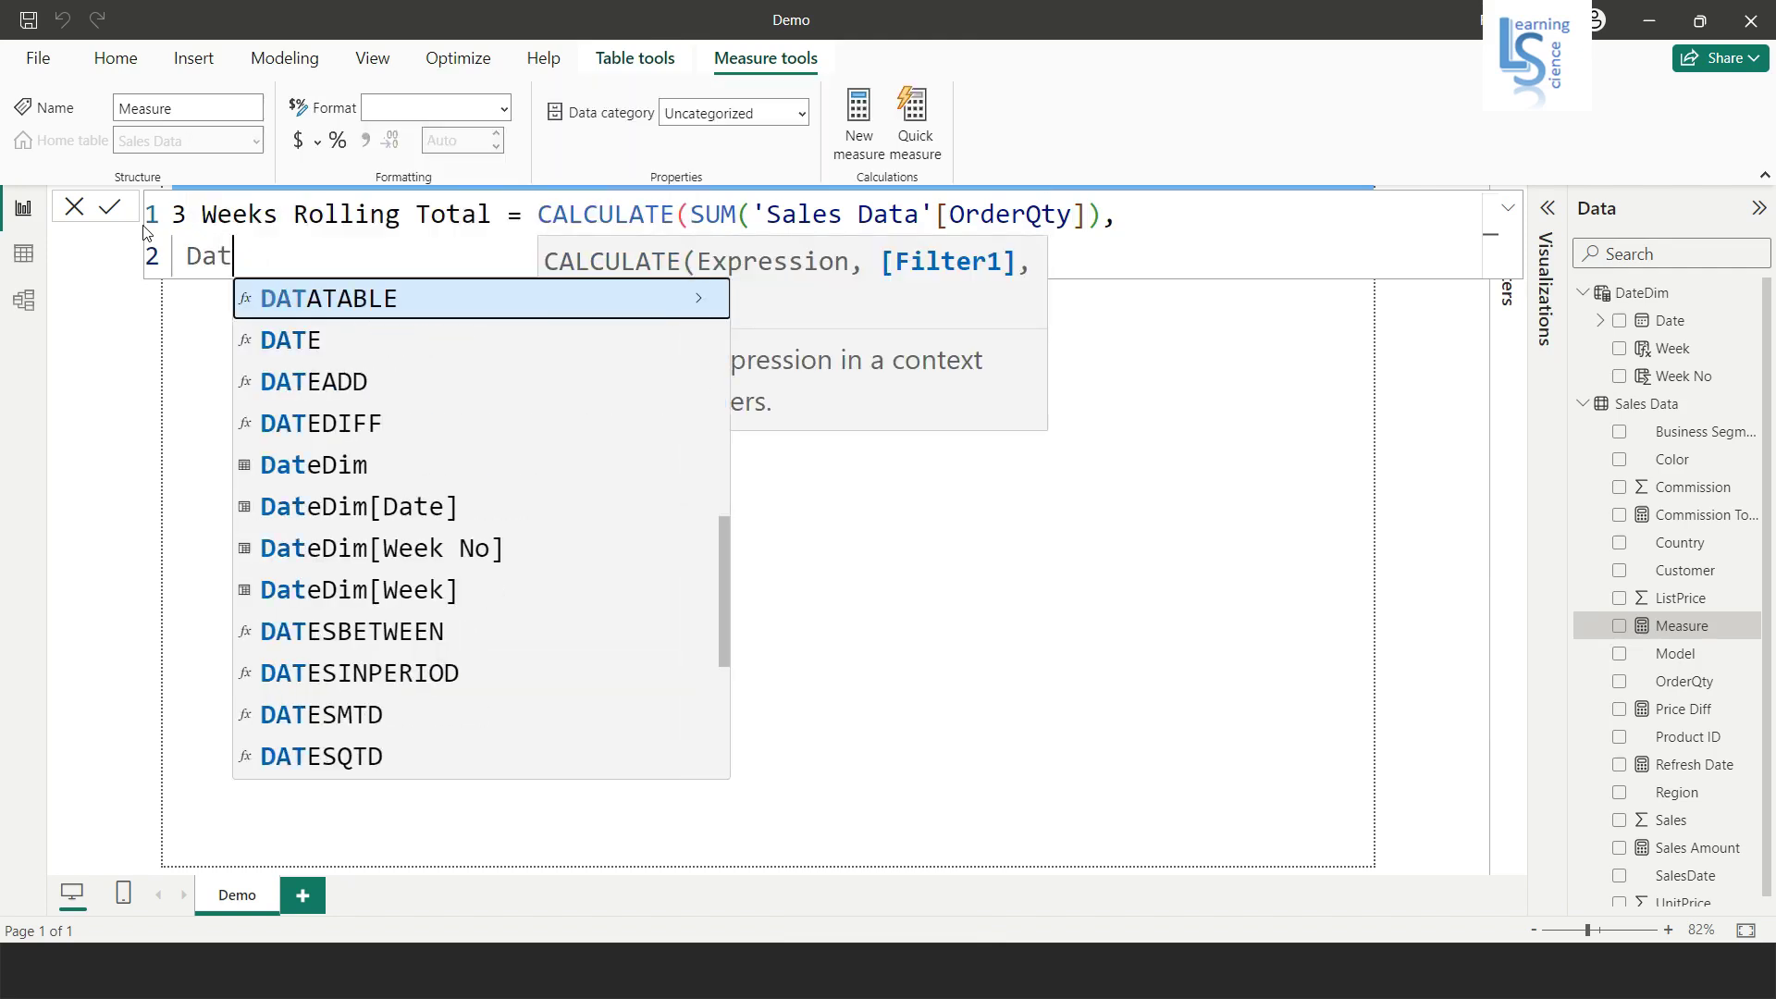
{"action": "type", "text": "esin"}
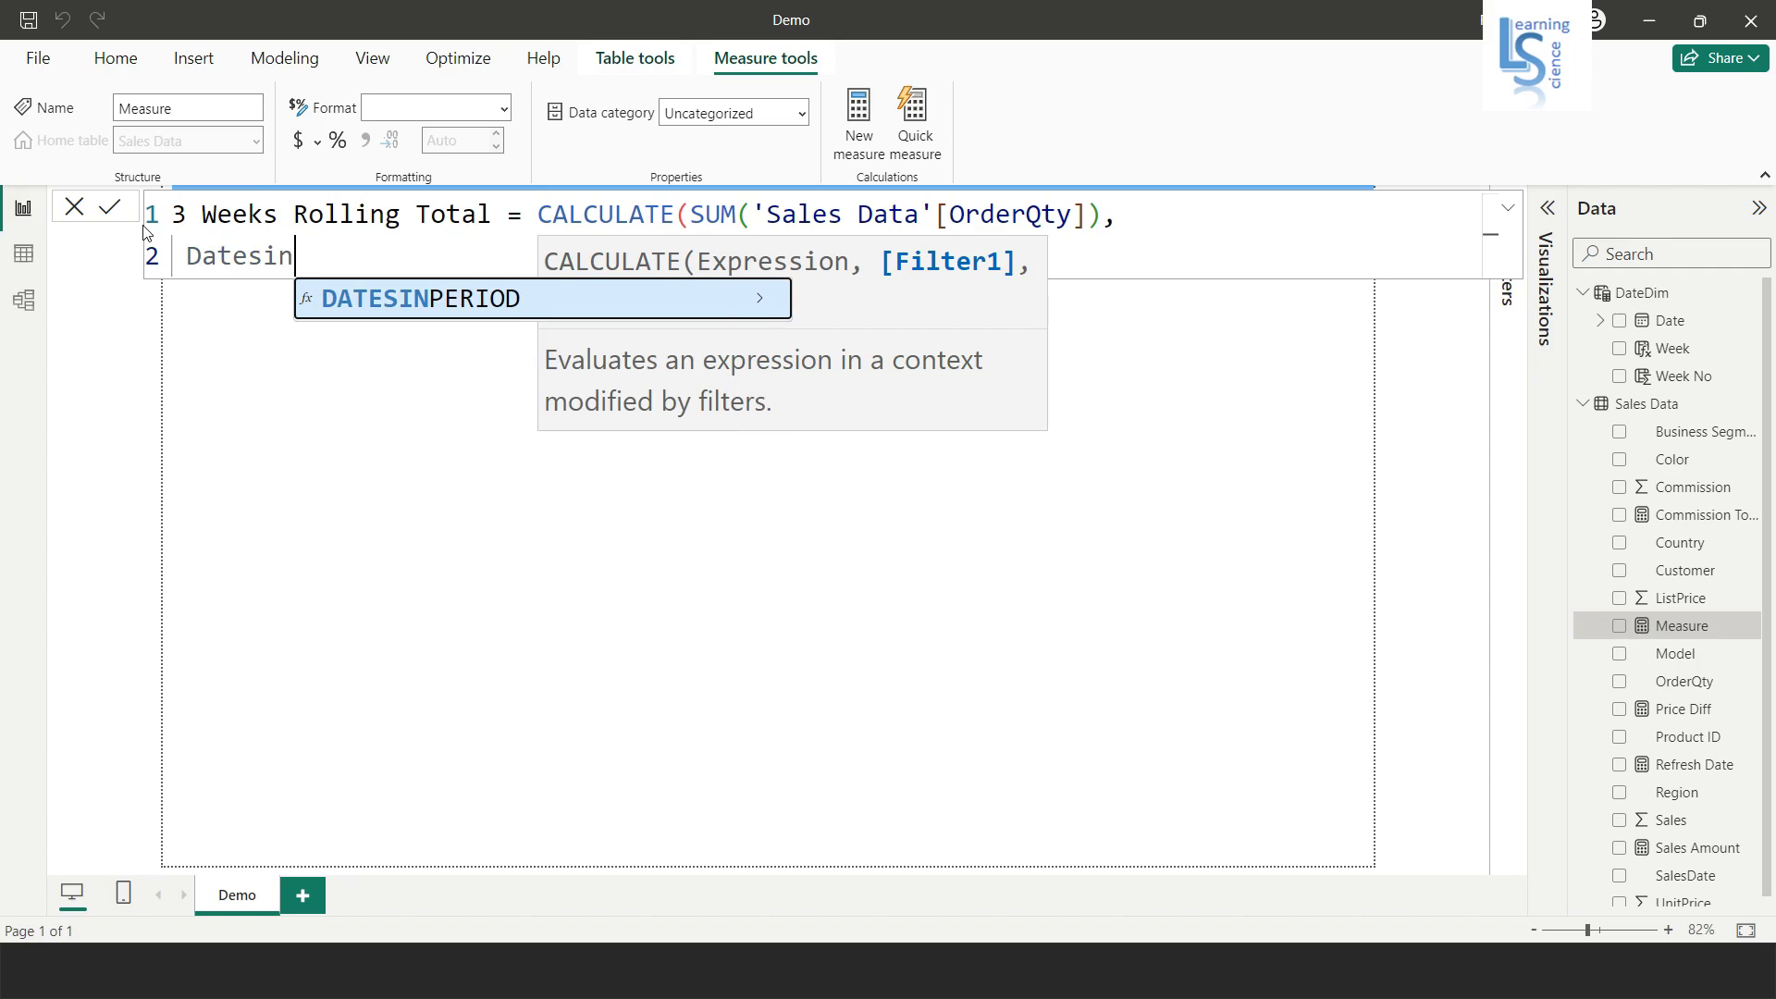
{"action": "key", "text": "Tab"}
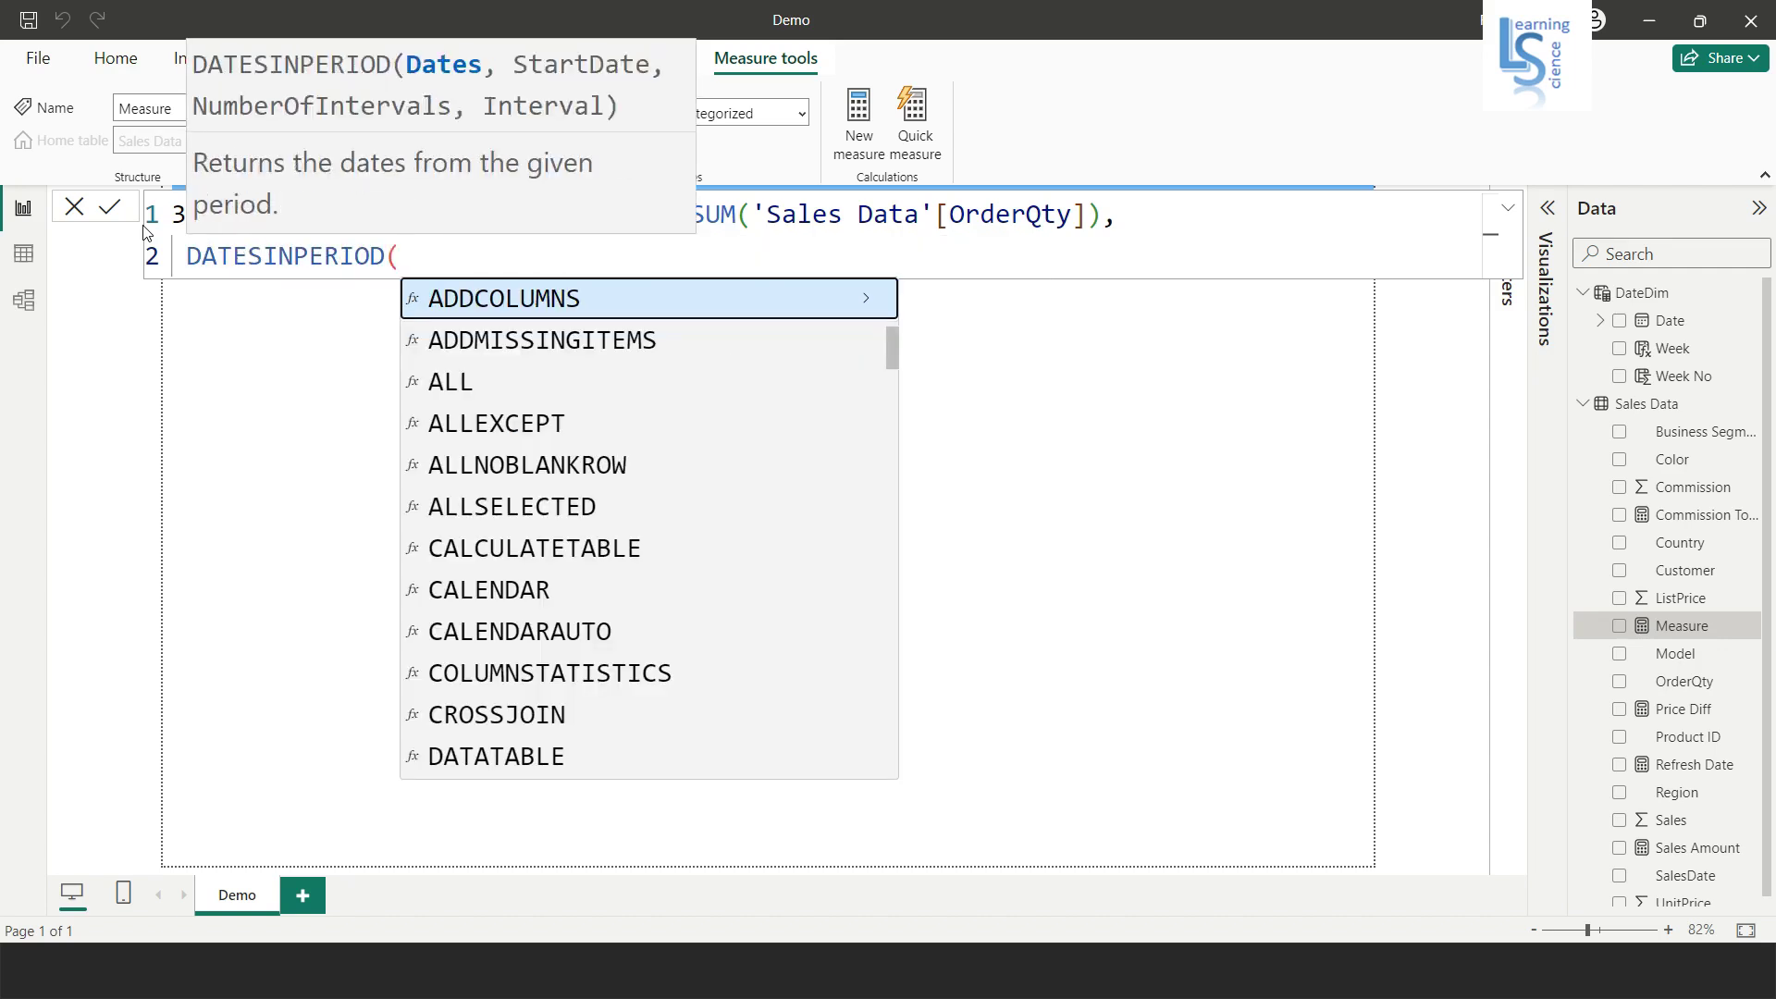
{"action": "type", "text": "Da"}
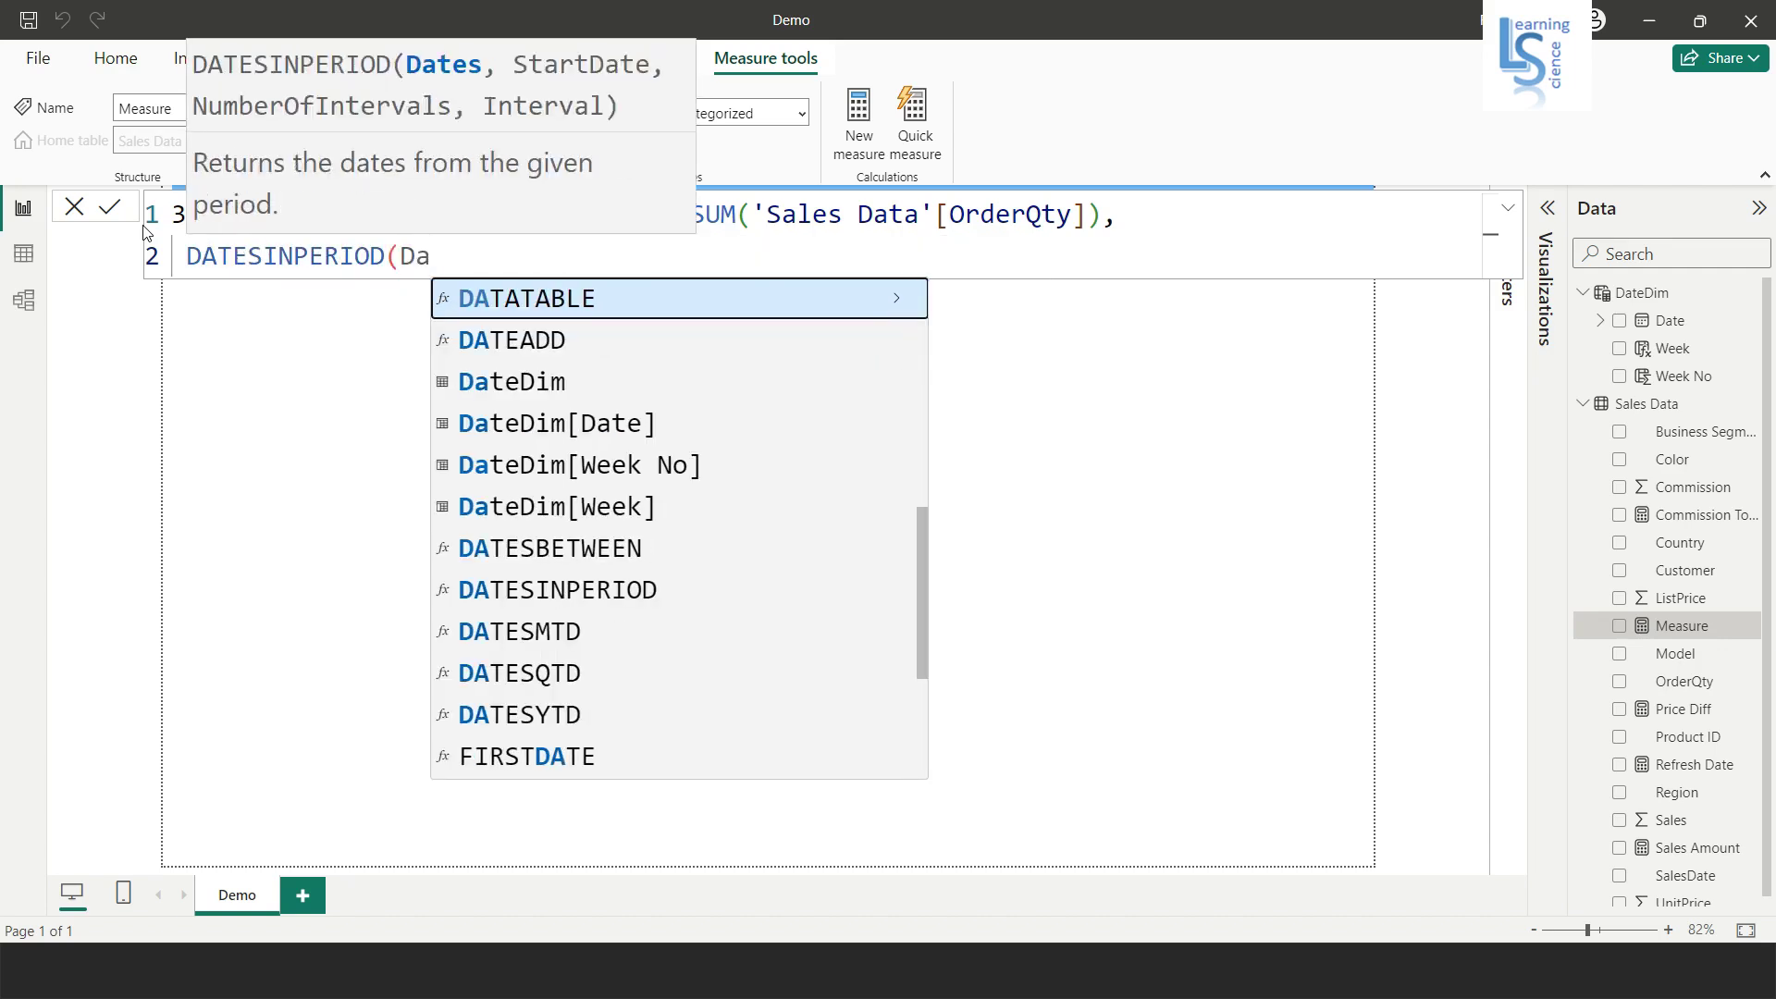
{"action": "type", "text": "tedim"}
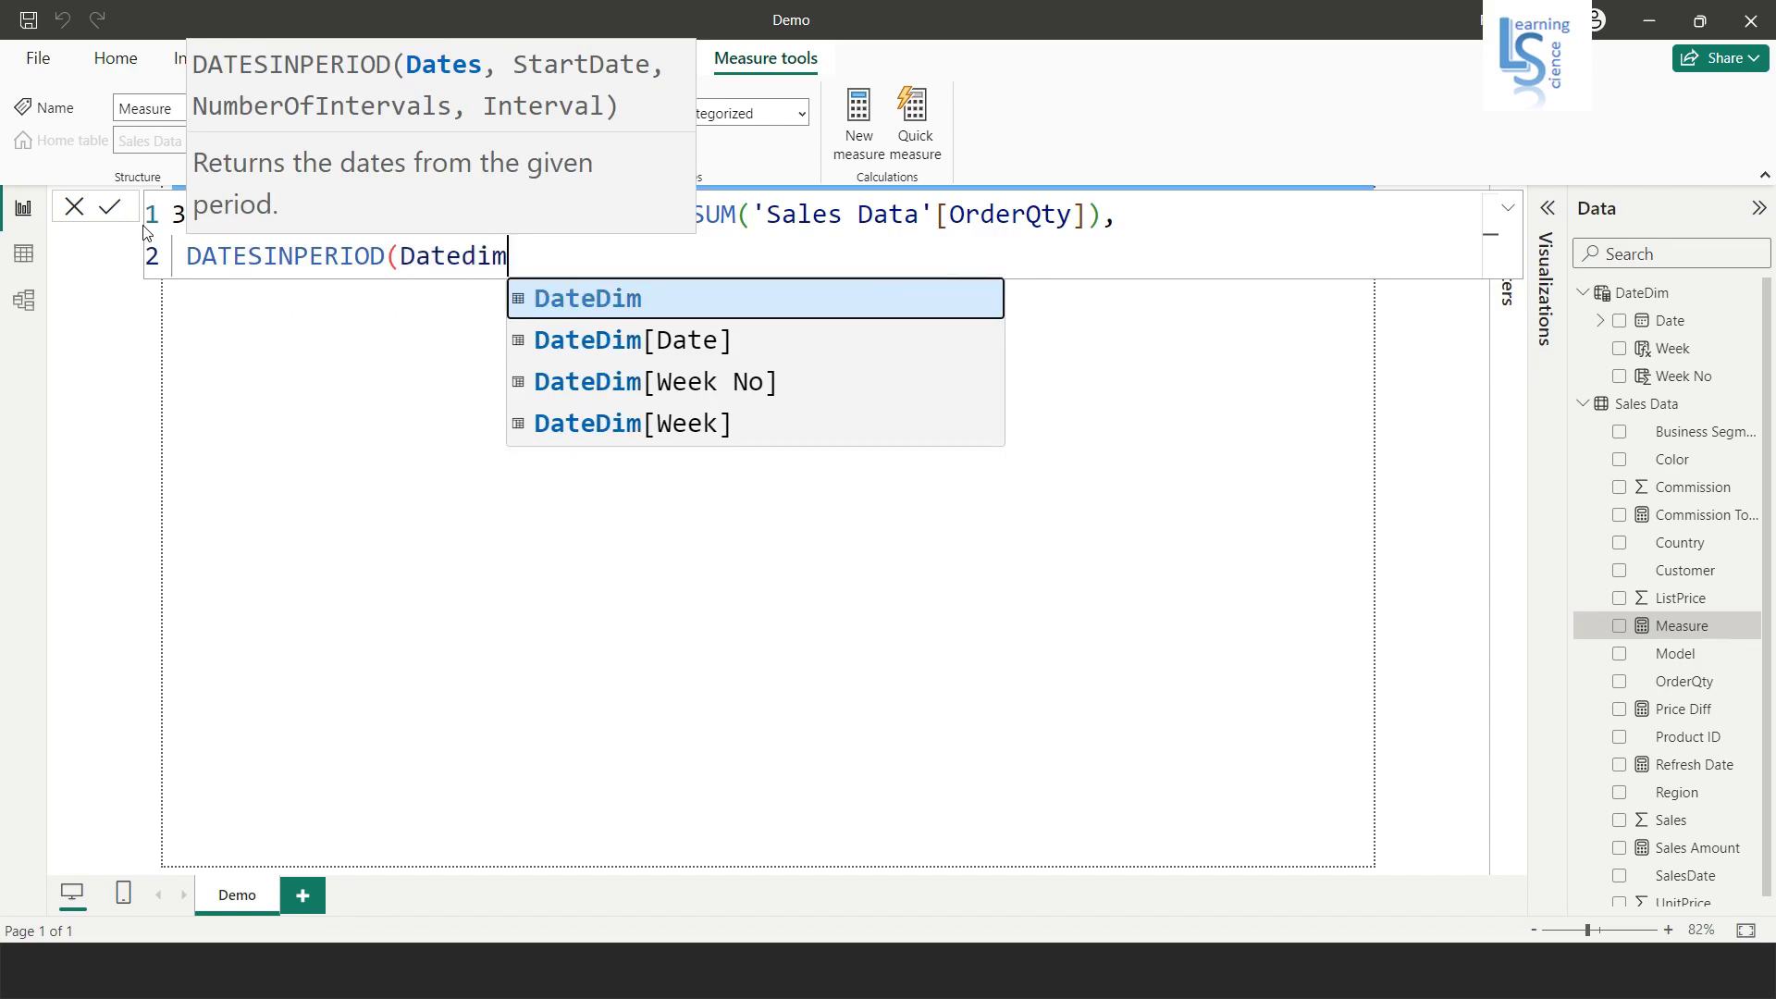
{"action": "key", "text": "Down"}
{"action": "key", "text": "Tab"}
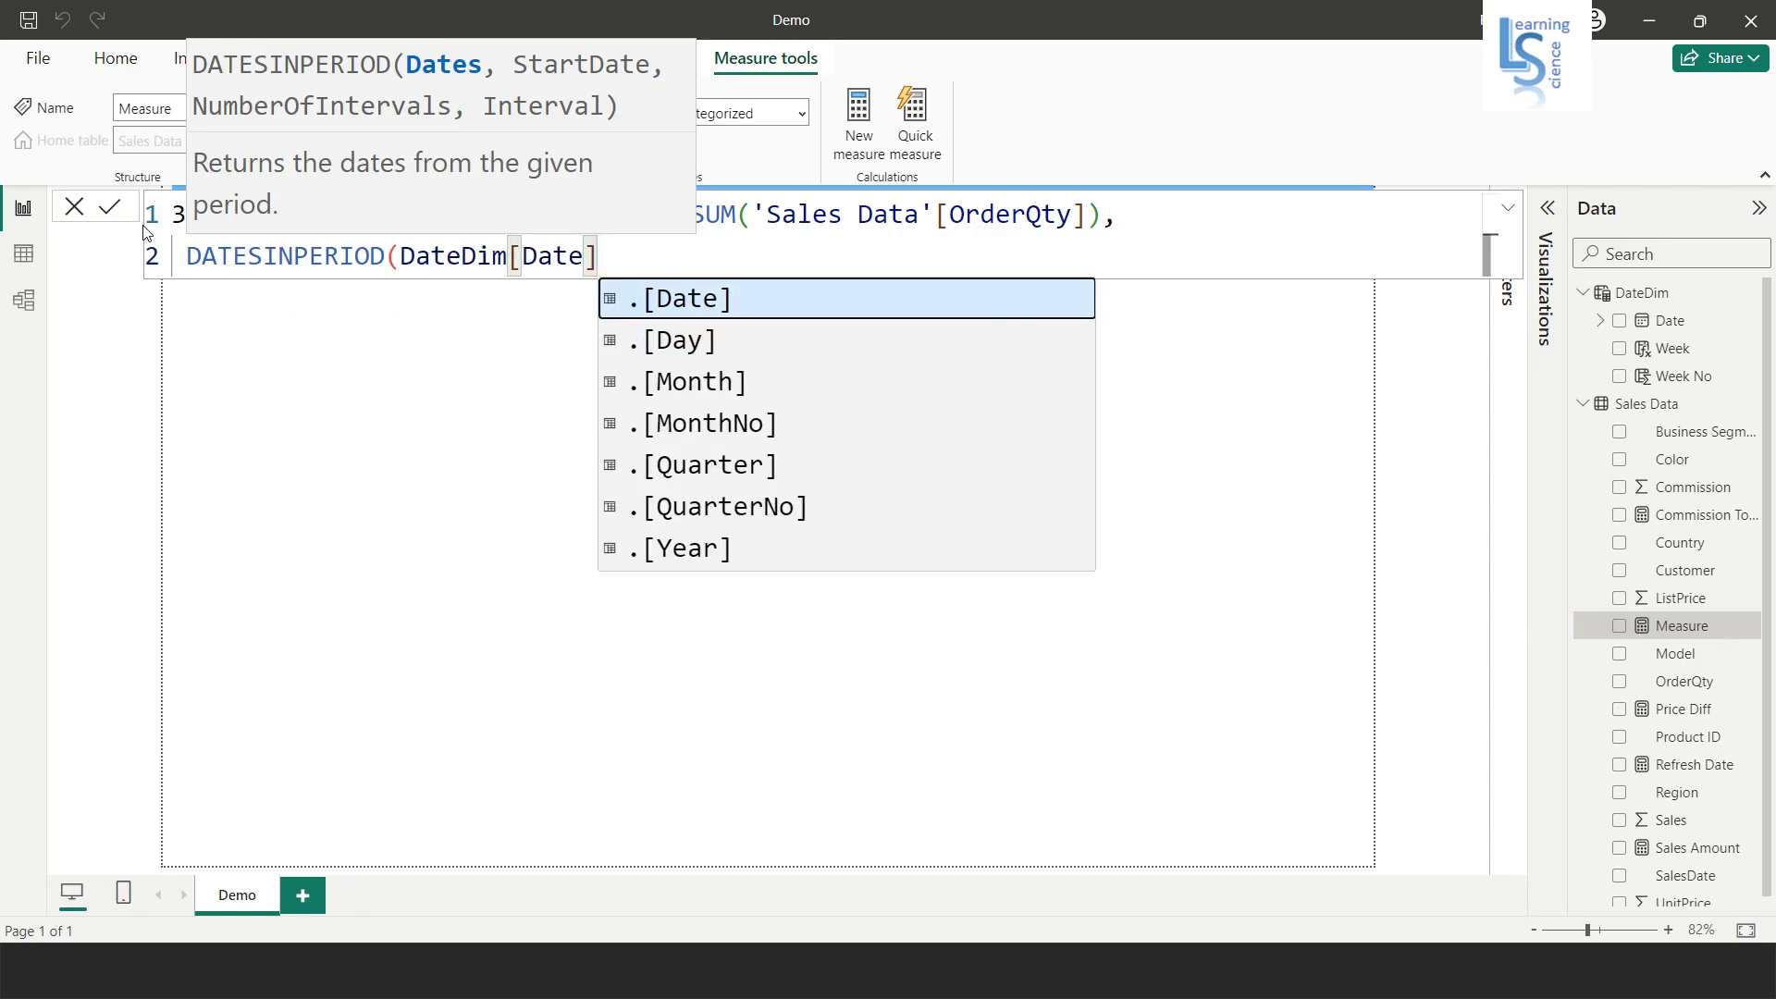
Set the DATESINPERIOD start date argument to MAX(DateDim[Date]).
{"action": "type", "text": ",M"}
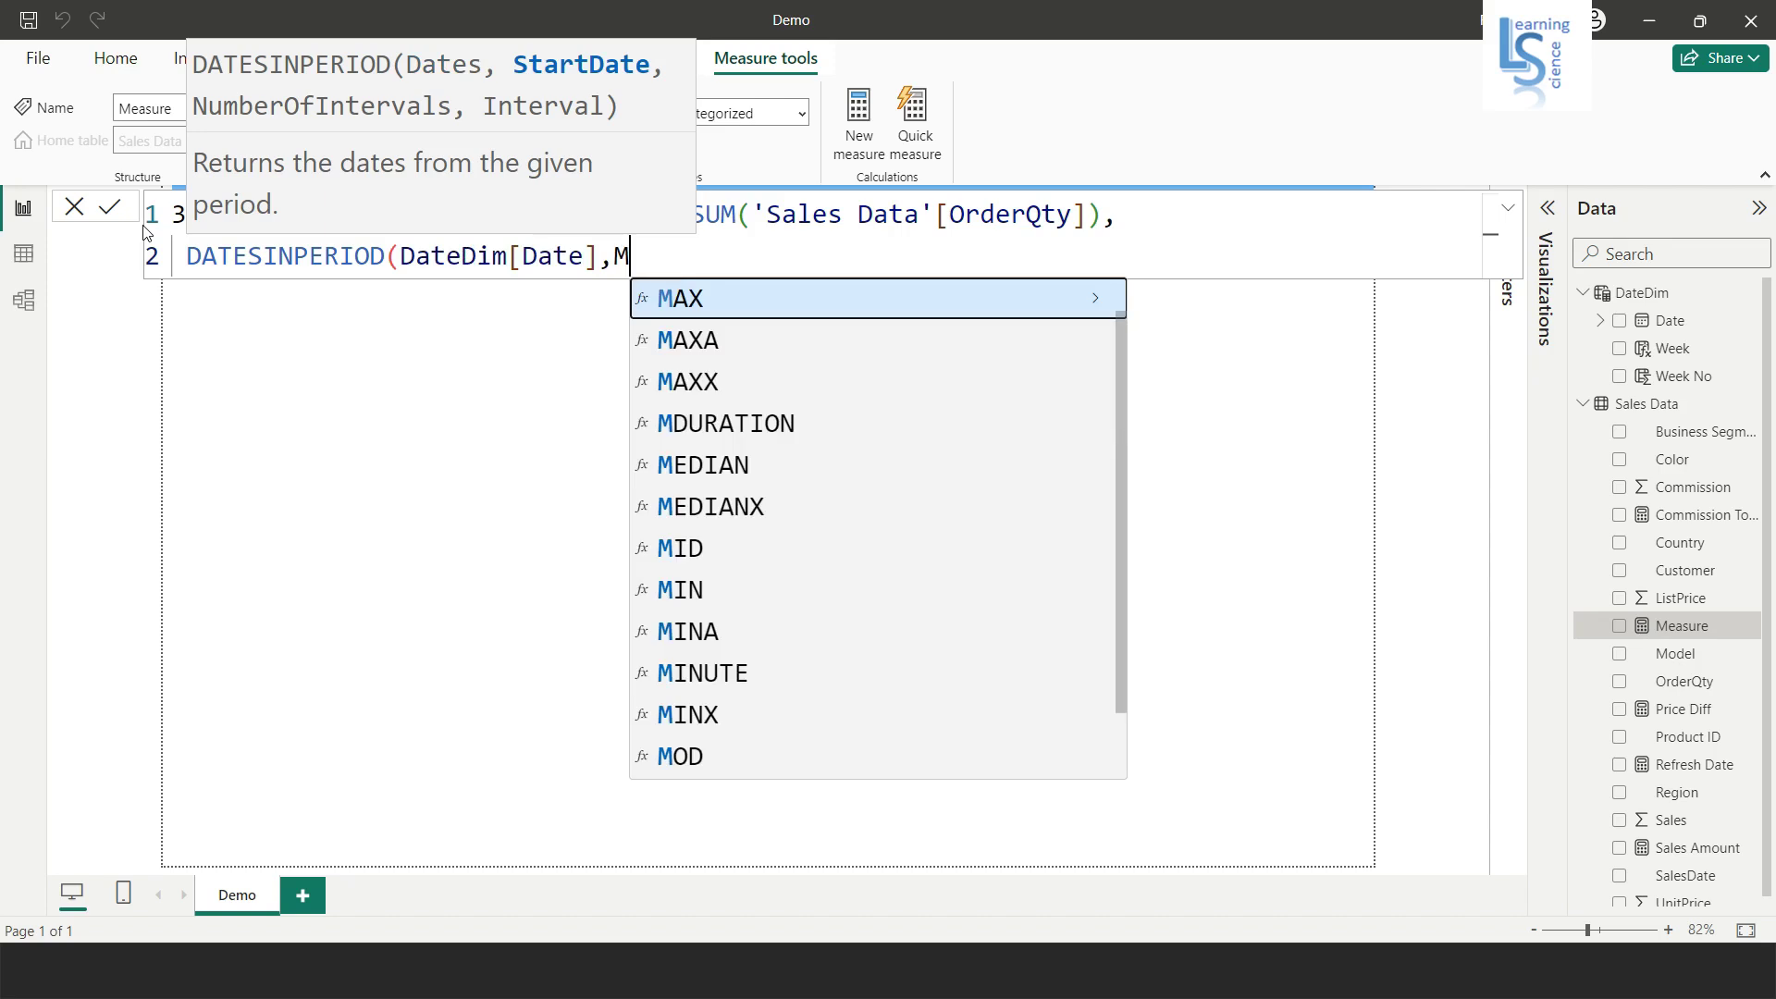
{"action": "type", "text": "ax(Date"}
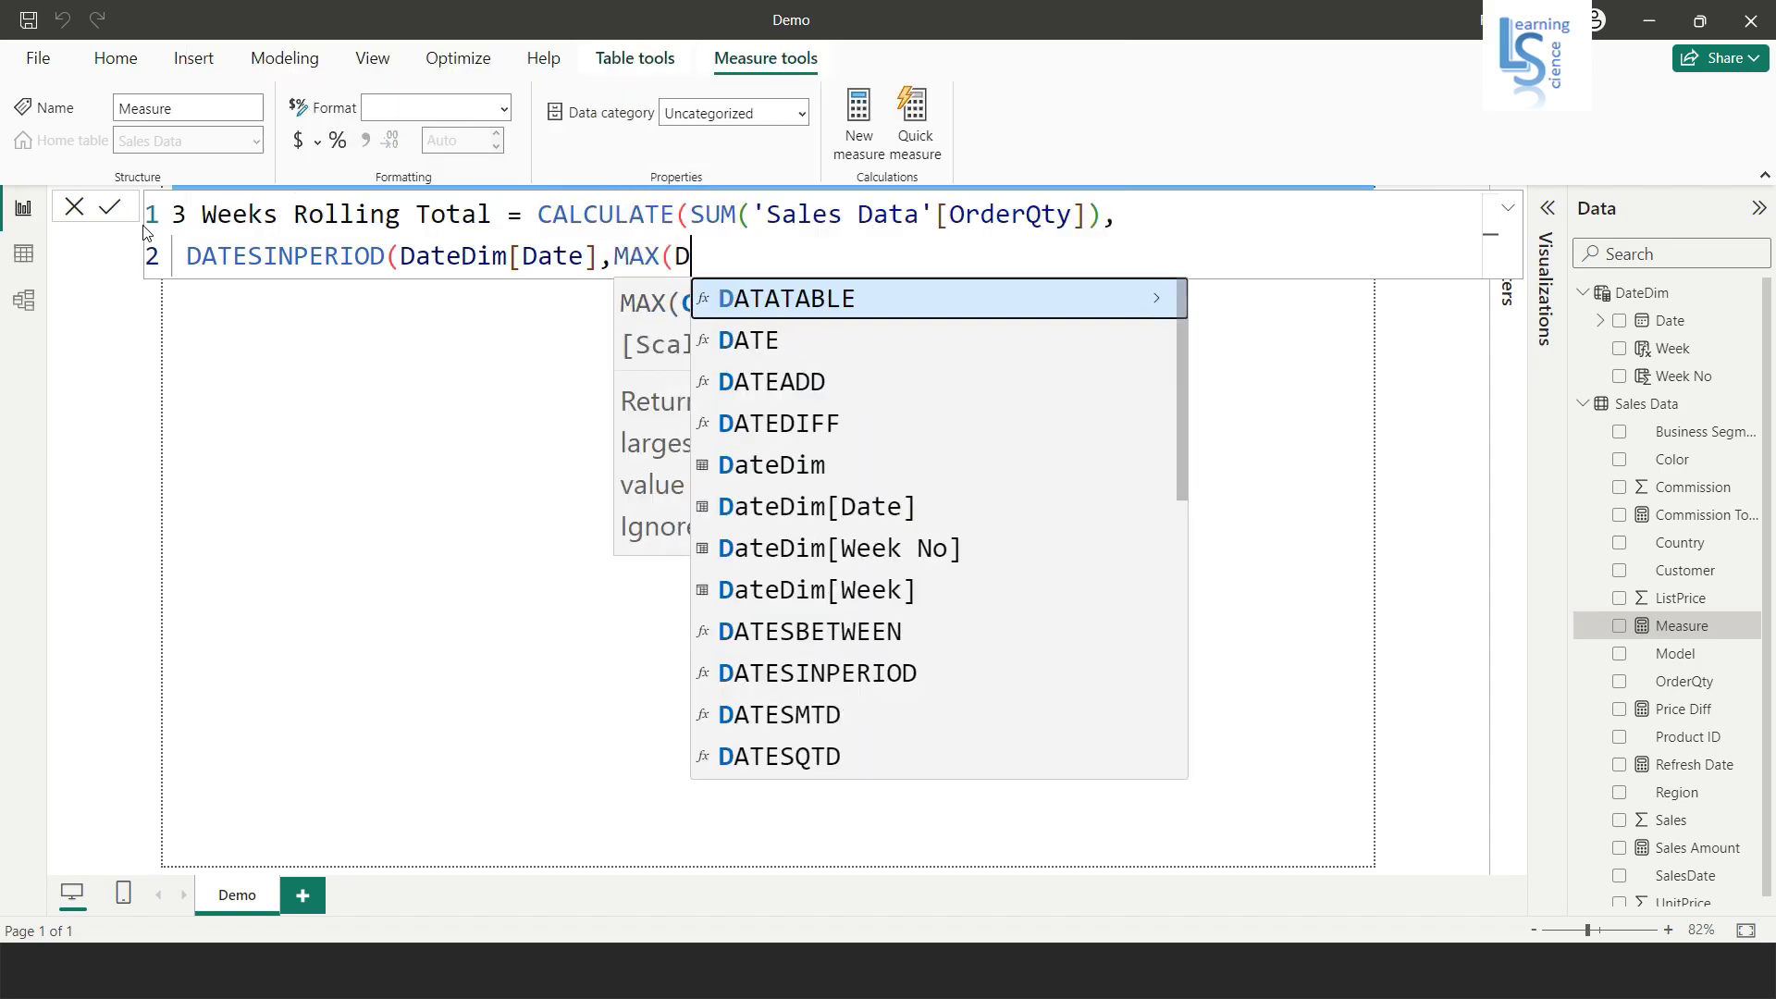
{"action": "type", "text": "Dim"}
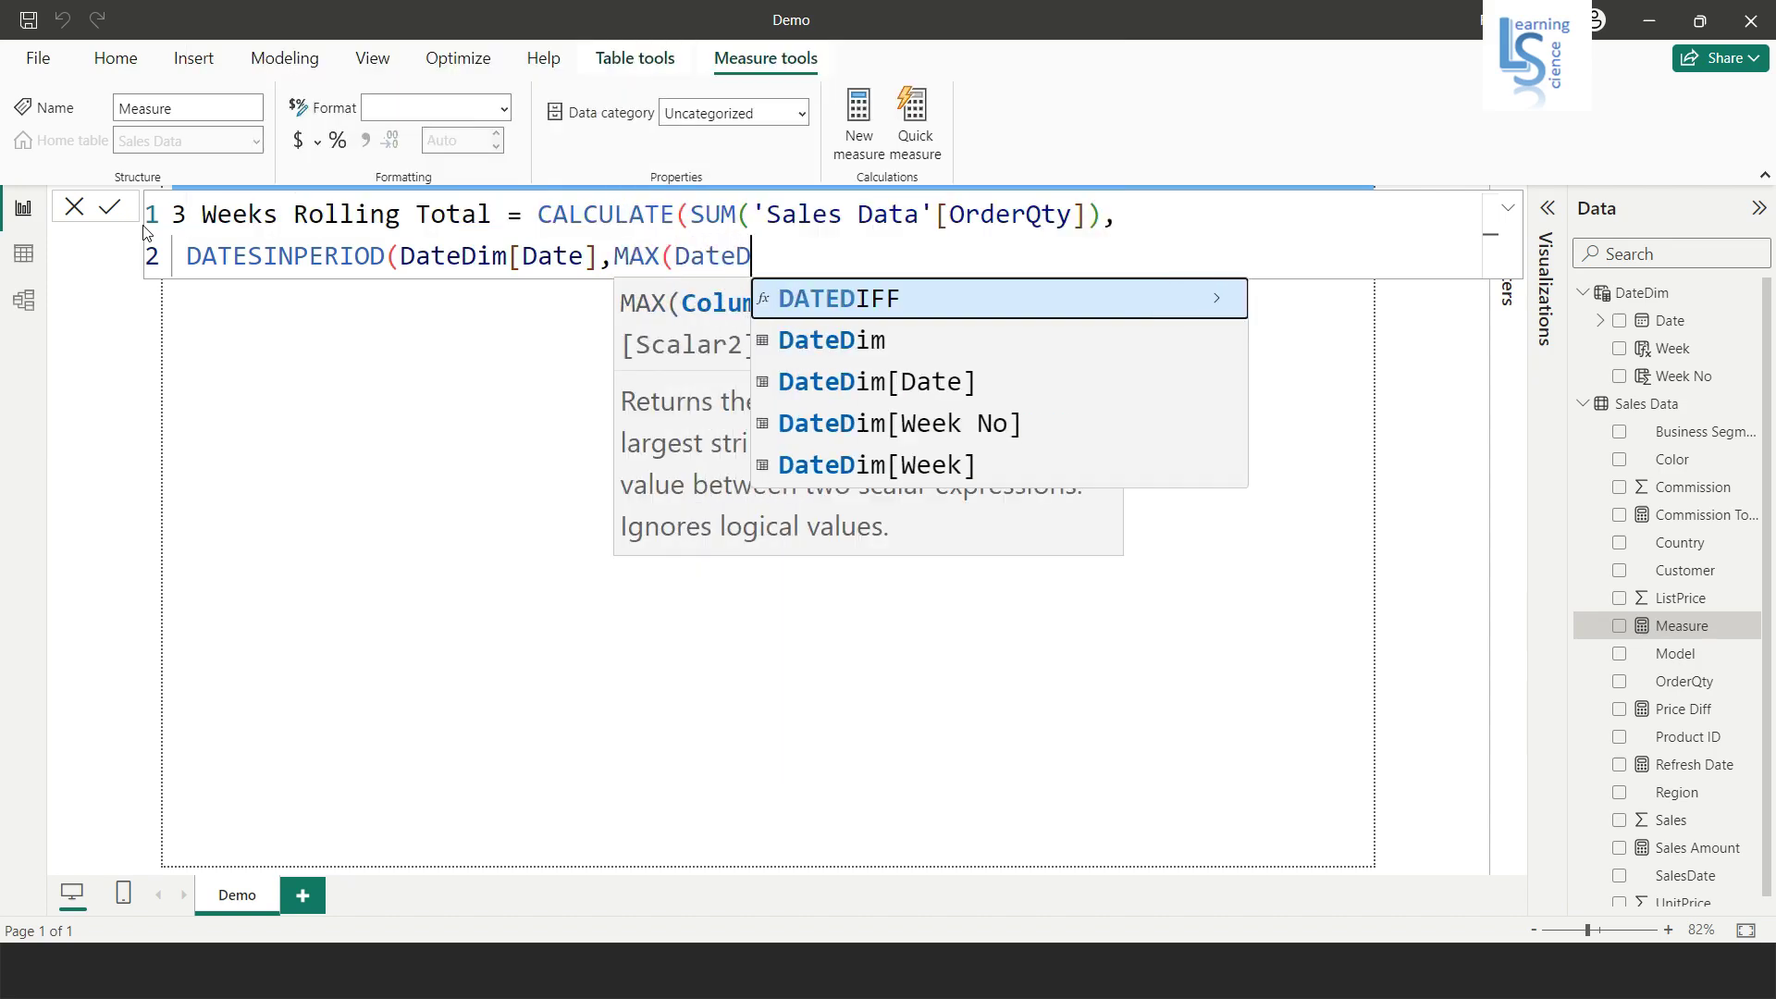
{"action": "key", "text": "Down"}
{"action": "key", "text": "Up"}
{"action": "key", "text": "Tab"}
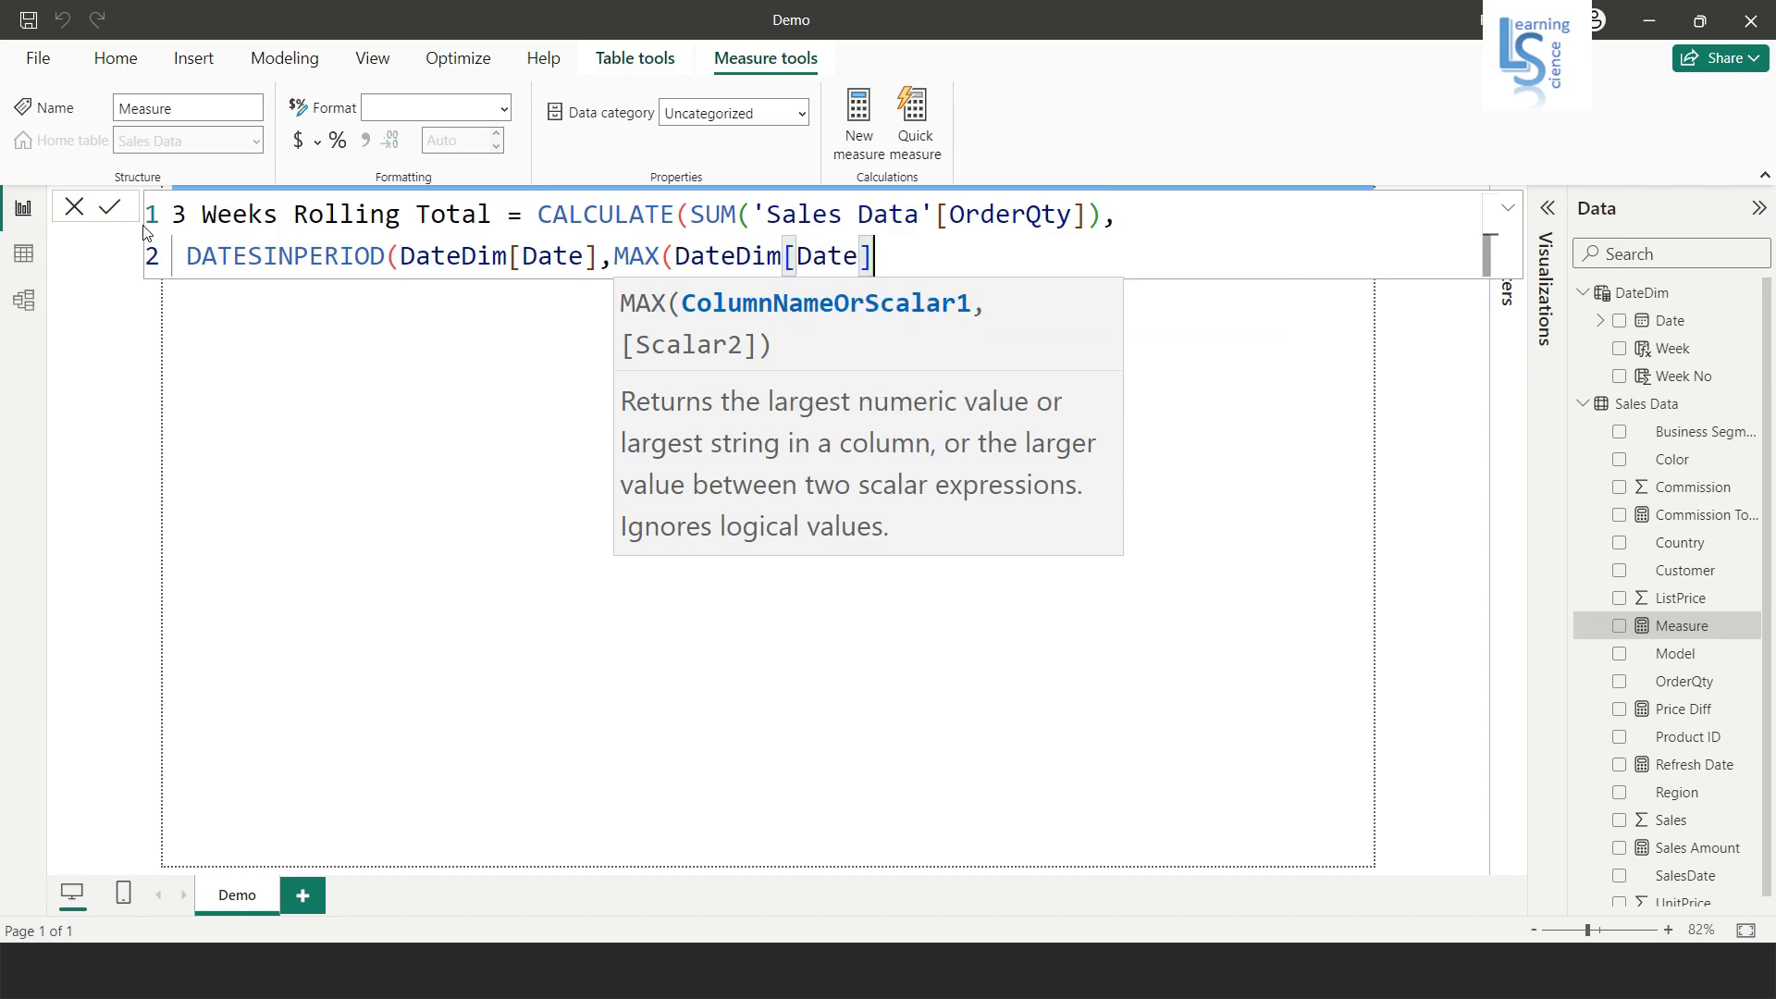
{"action": "type", "text": ")"}
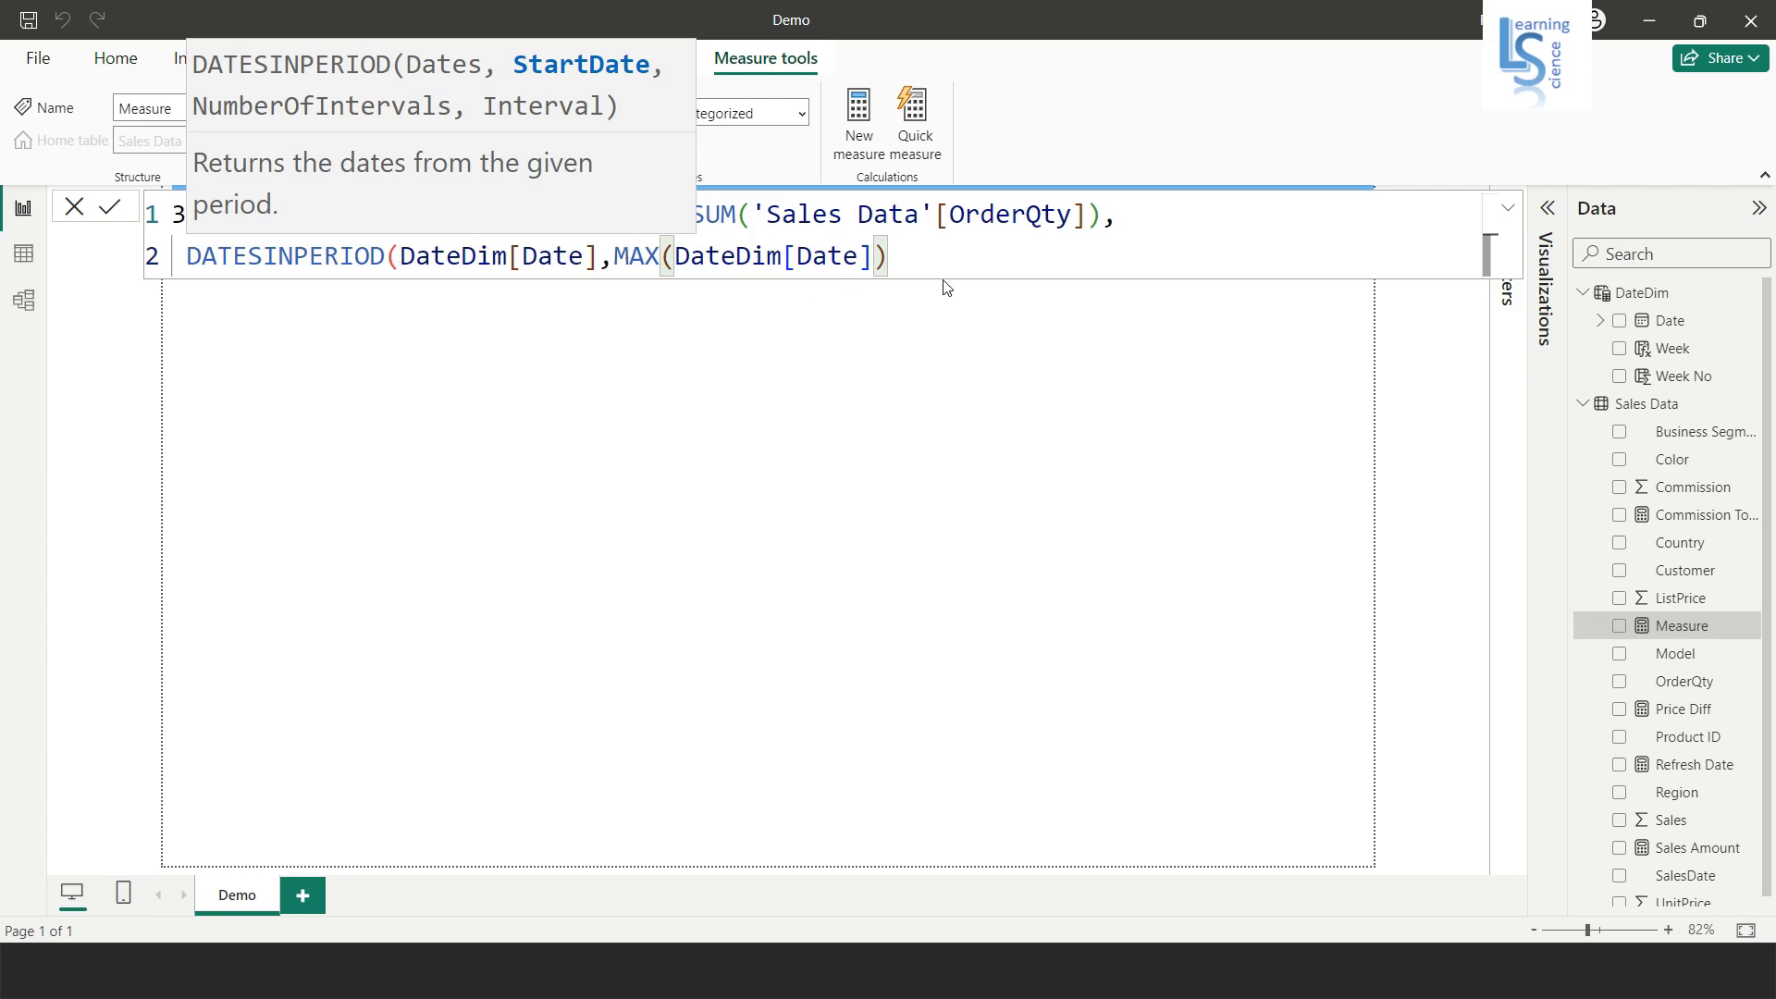
Finish DATESINPERIOD with -21 intervals of DAY, commit the formula, and add the closing parenthesis for CALCULATE.
{"action": "type", "text": ","}
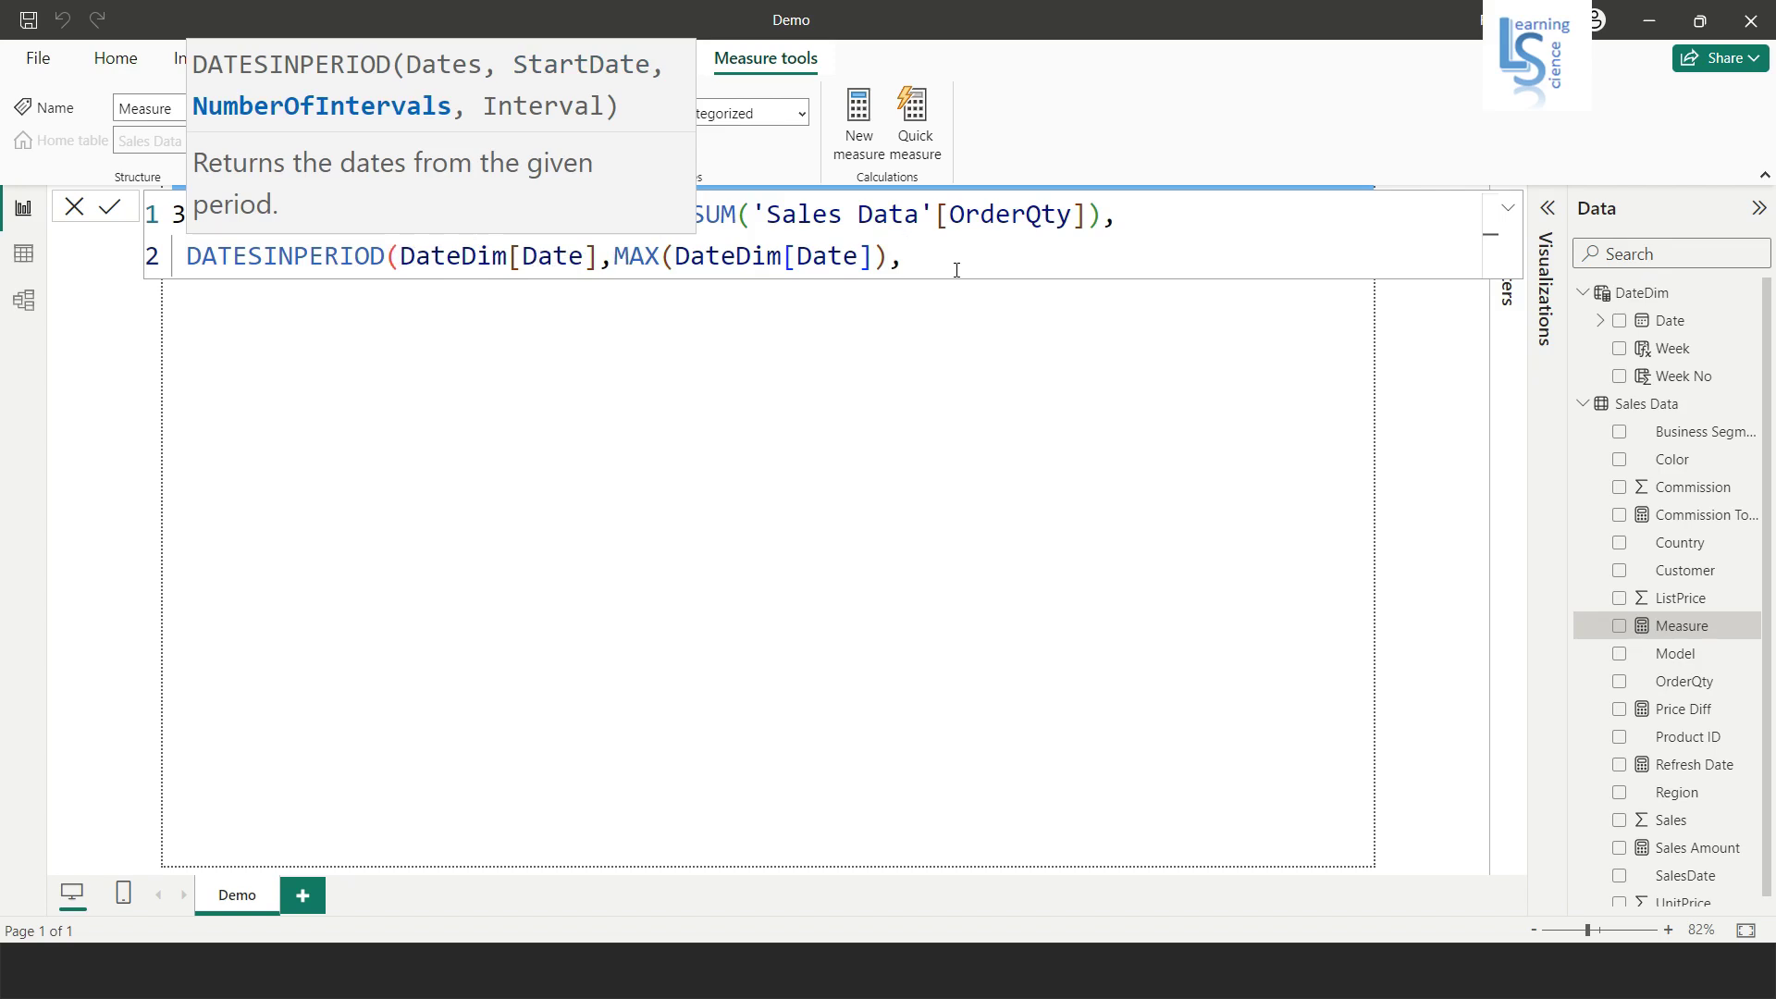
{"action": "type", "text": "-21,"}
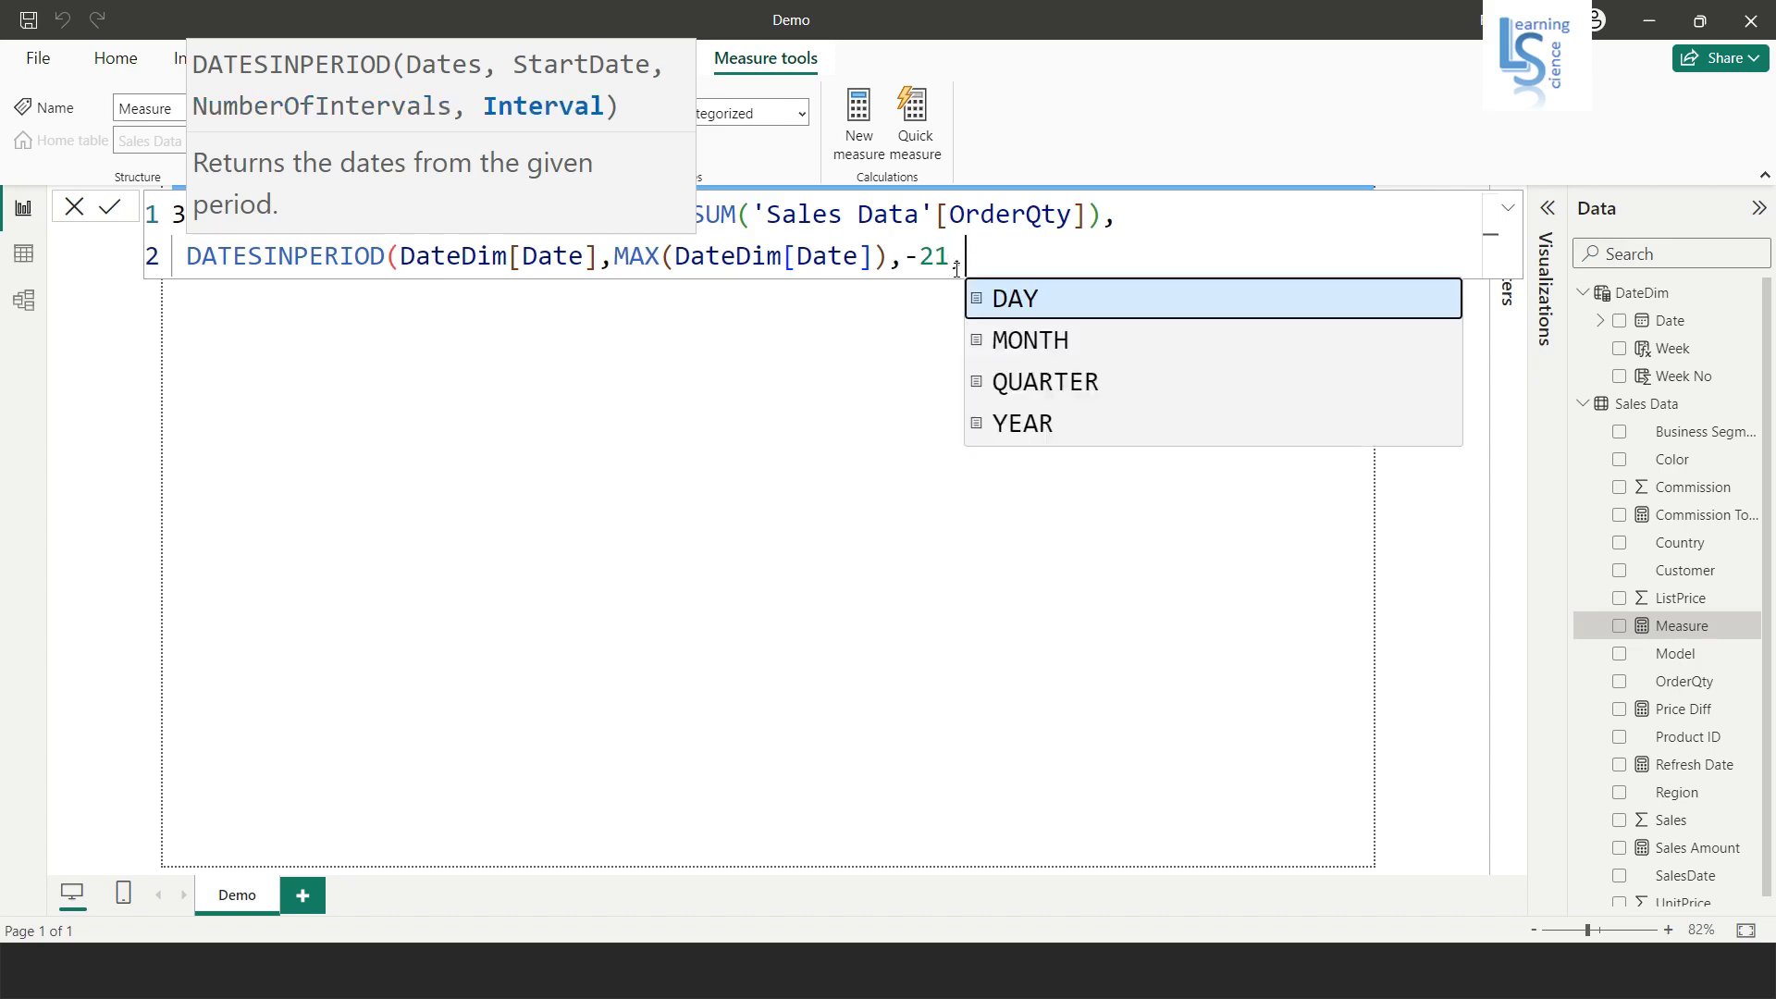
{"action": "key", "text": "Tab"}
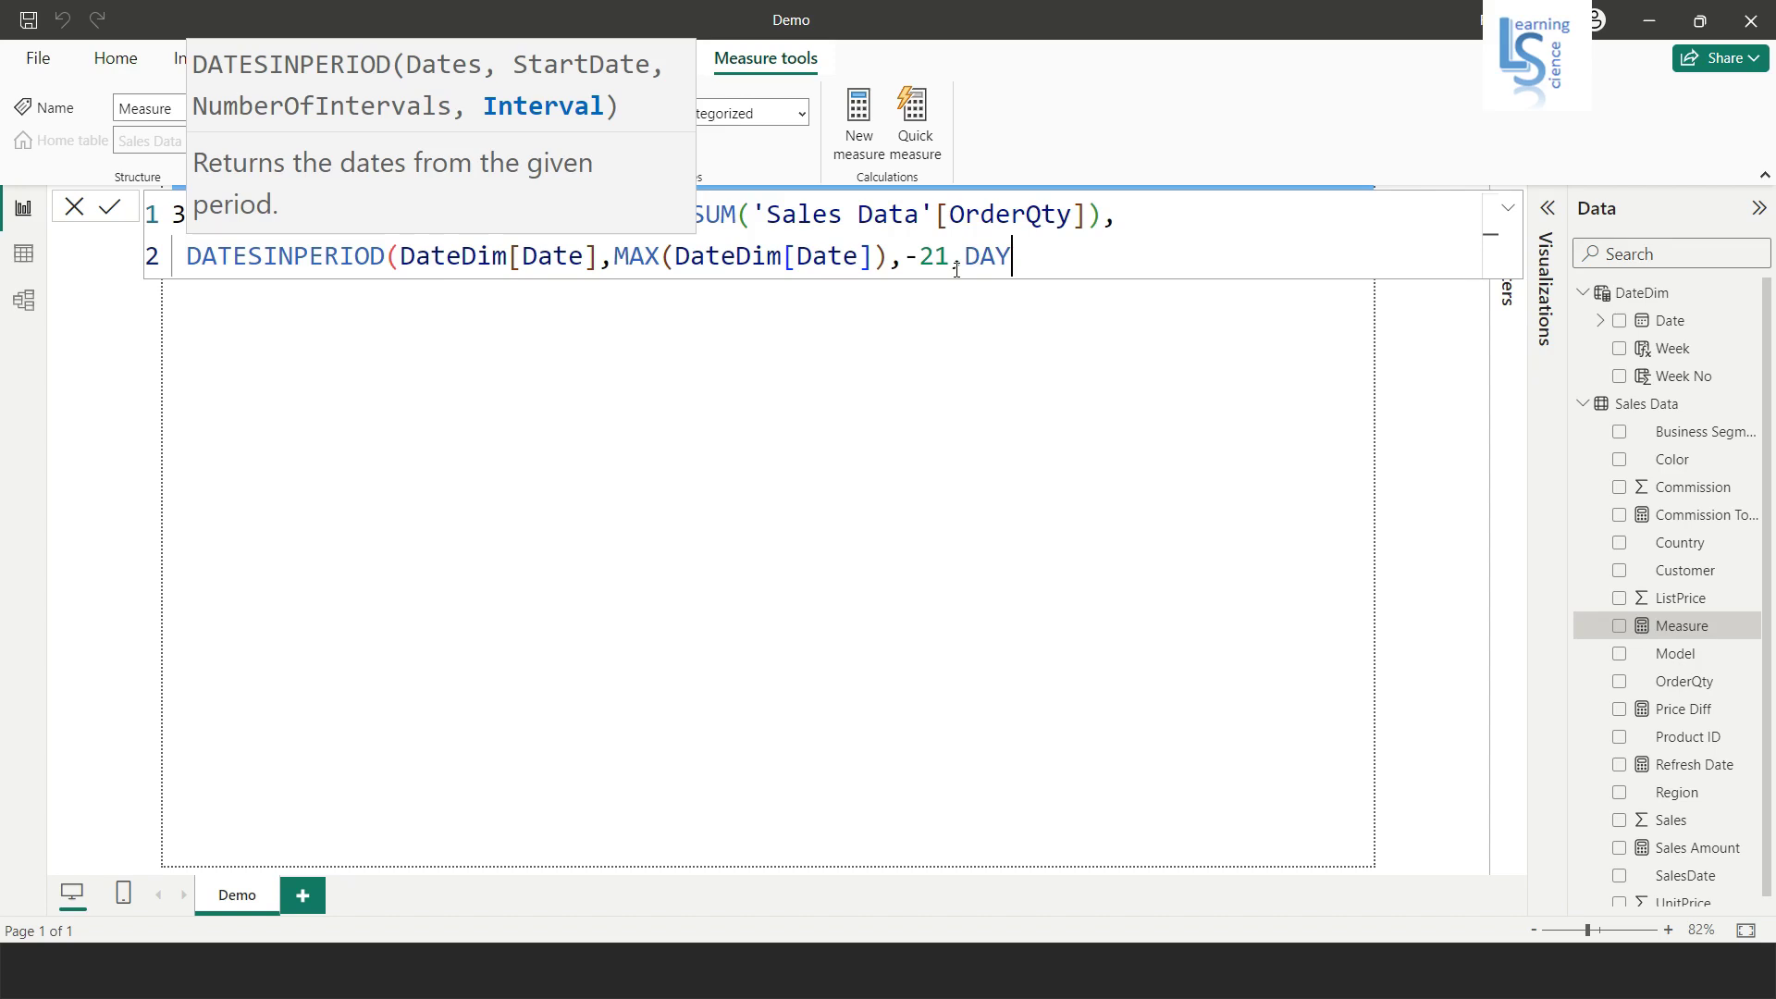
{"action": "type", "text": ")"}
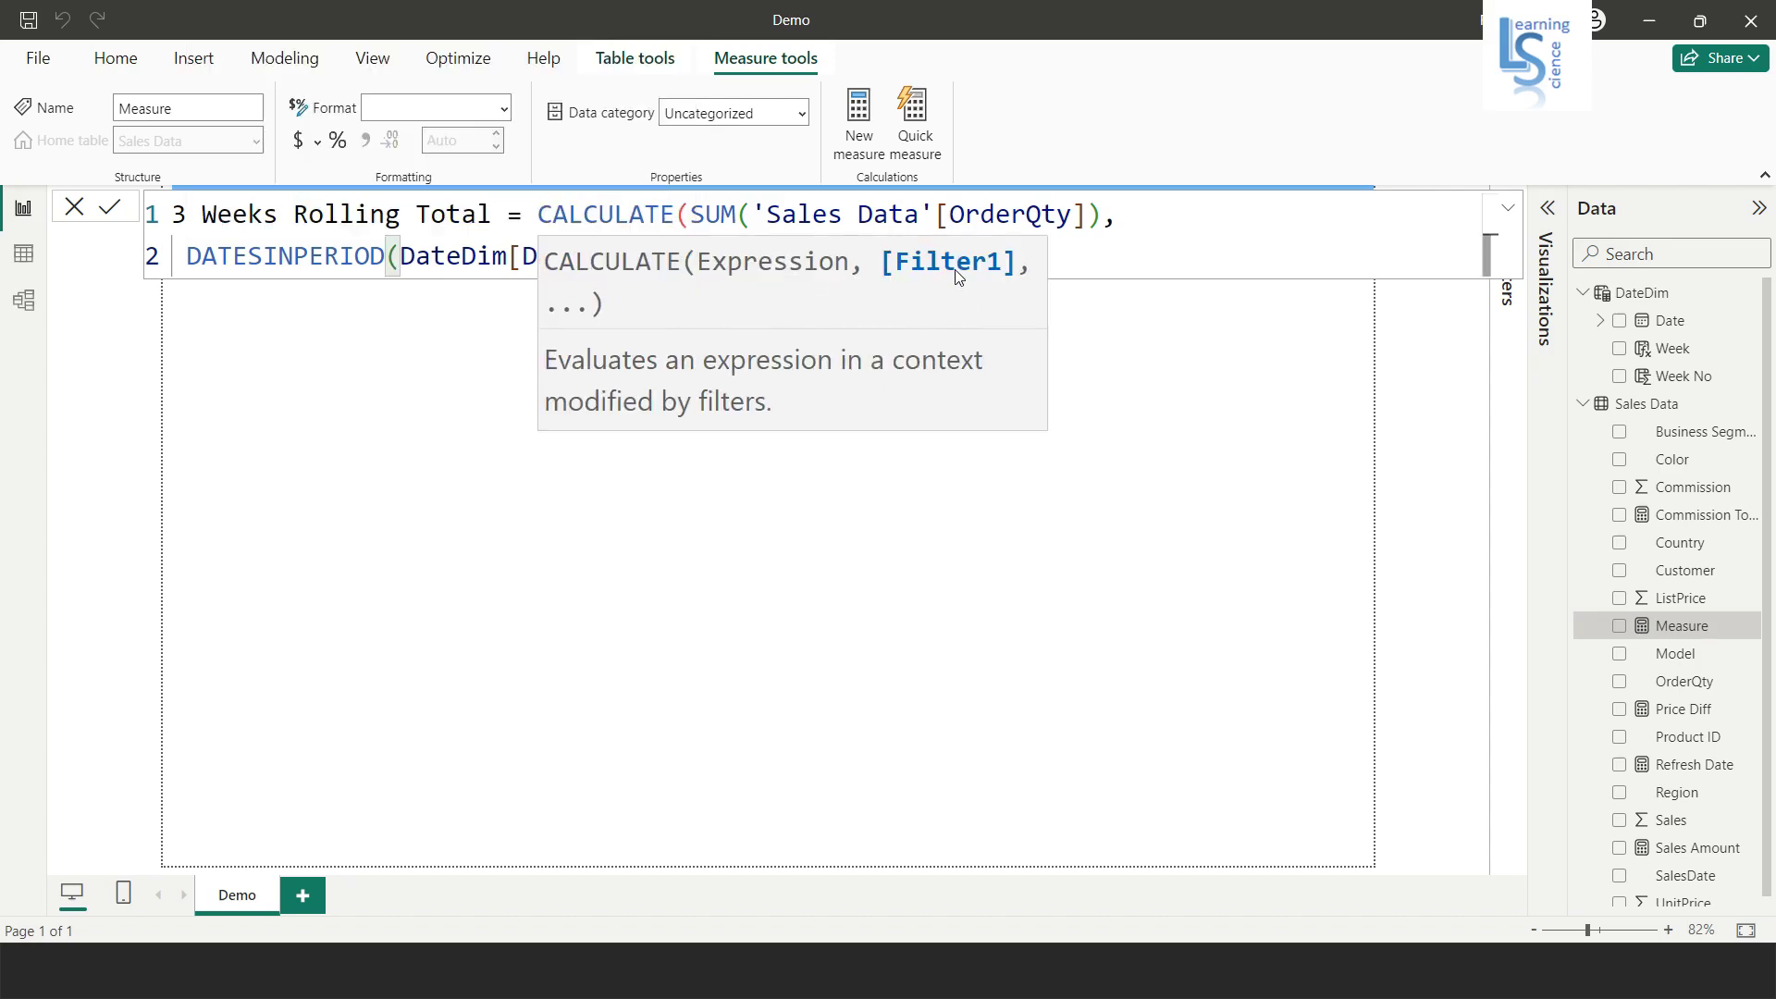
{"action": "key", "text": "Return"}
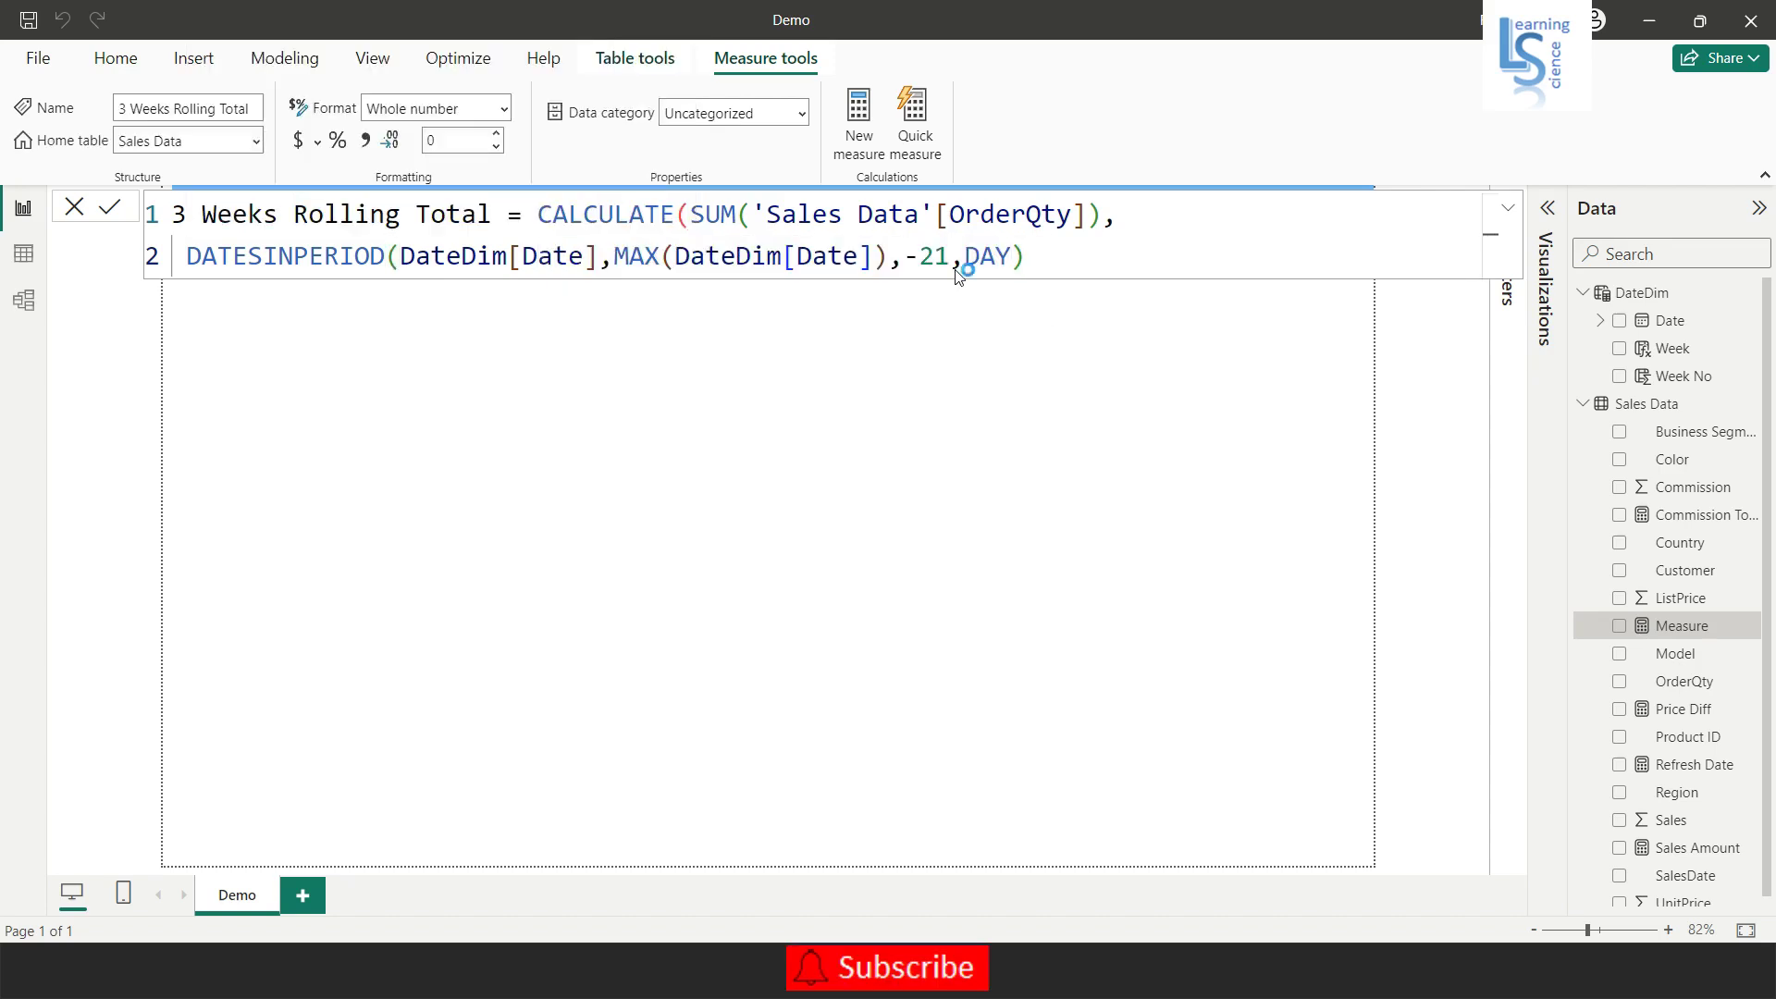
{"action": "left_click", "coordinate": [1069, 258]}
{"action": "type", "text": ")"}
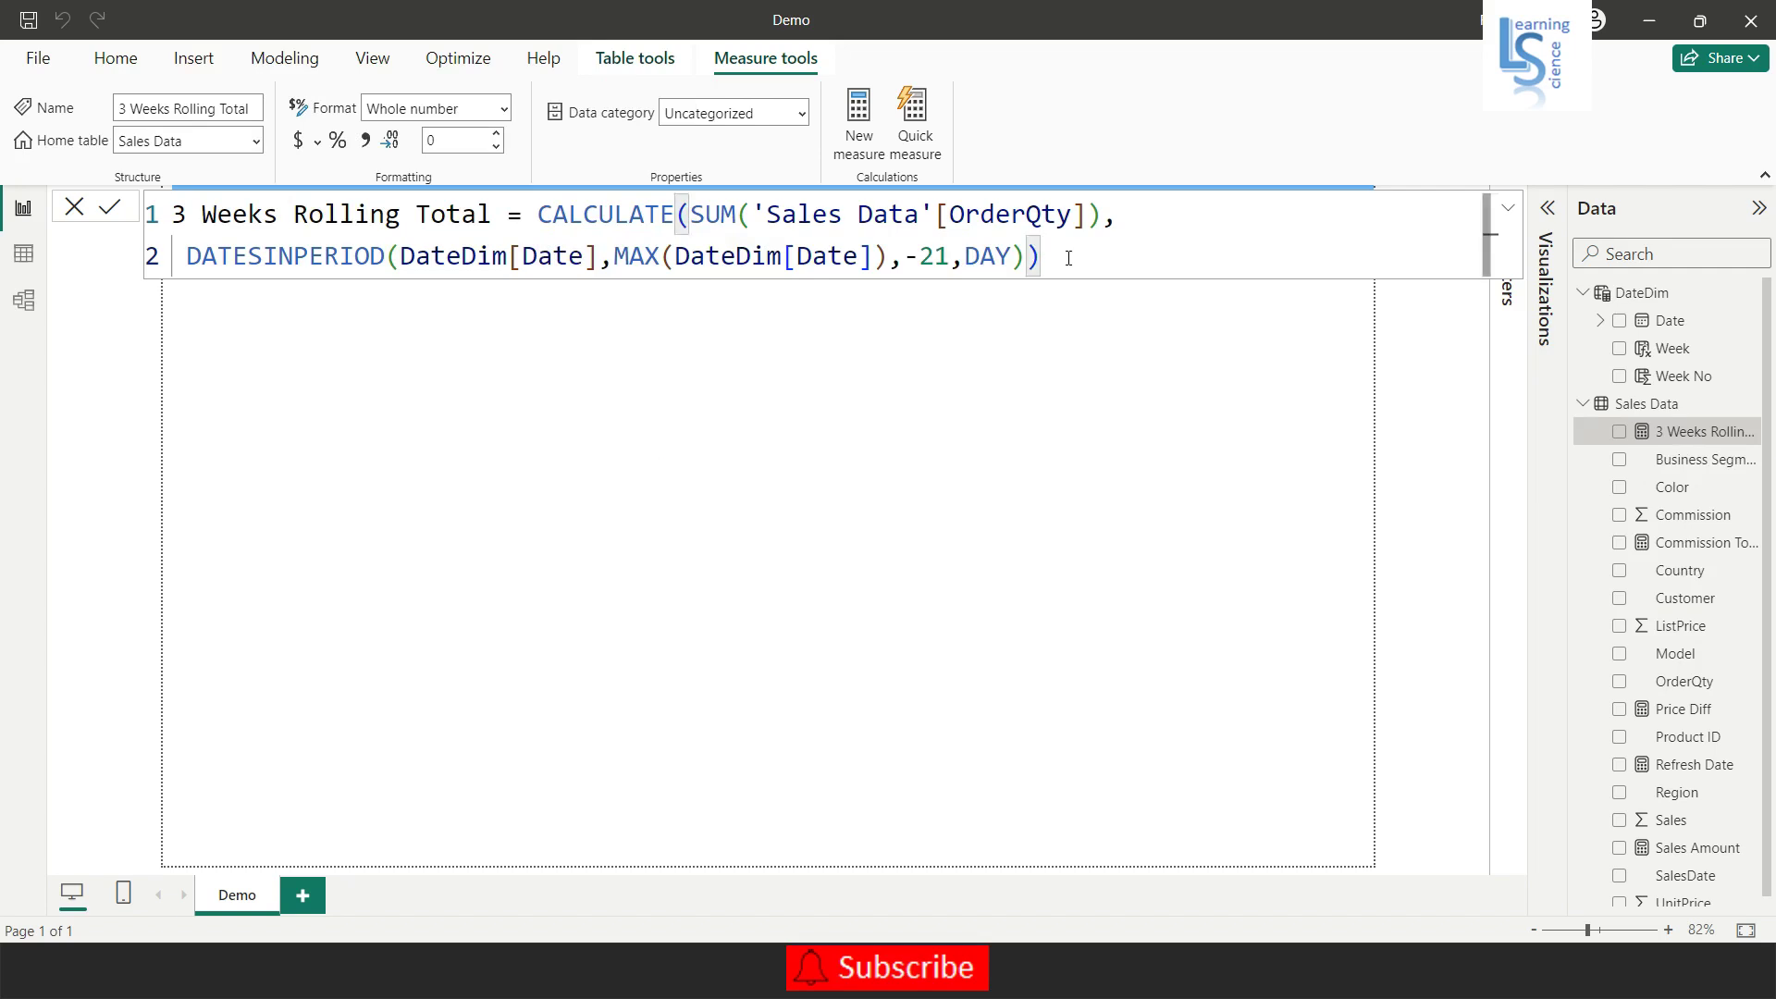
Commit the measure and build a taller line chart with Week on the X-axis and 3 Weeks Rolling Total on the Y-axis.
{"action": "key", "text": "Return"}
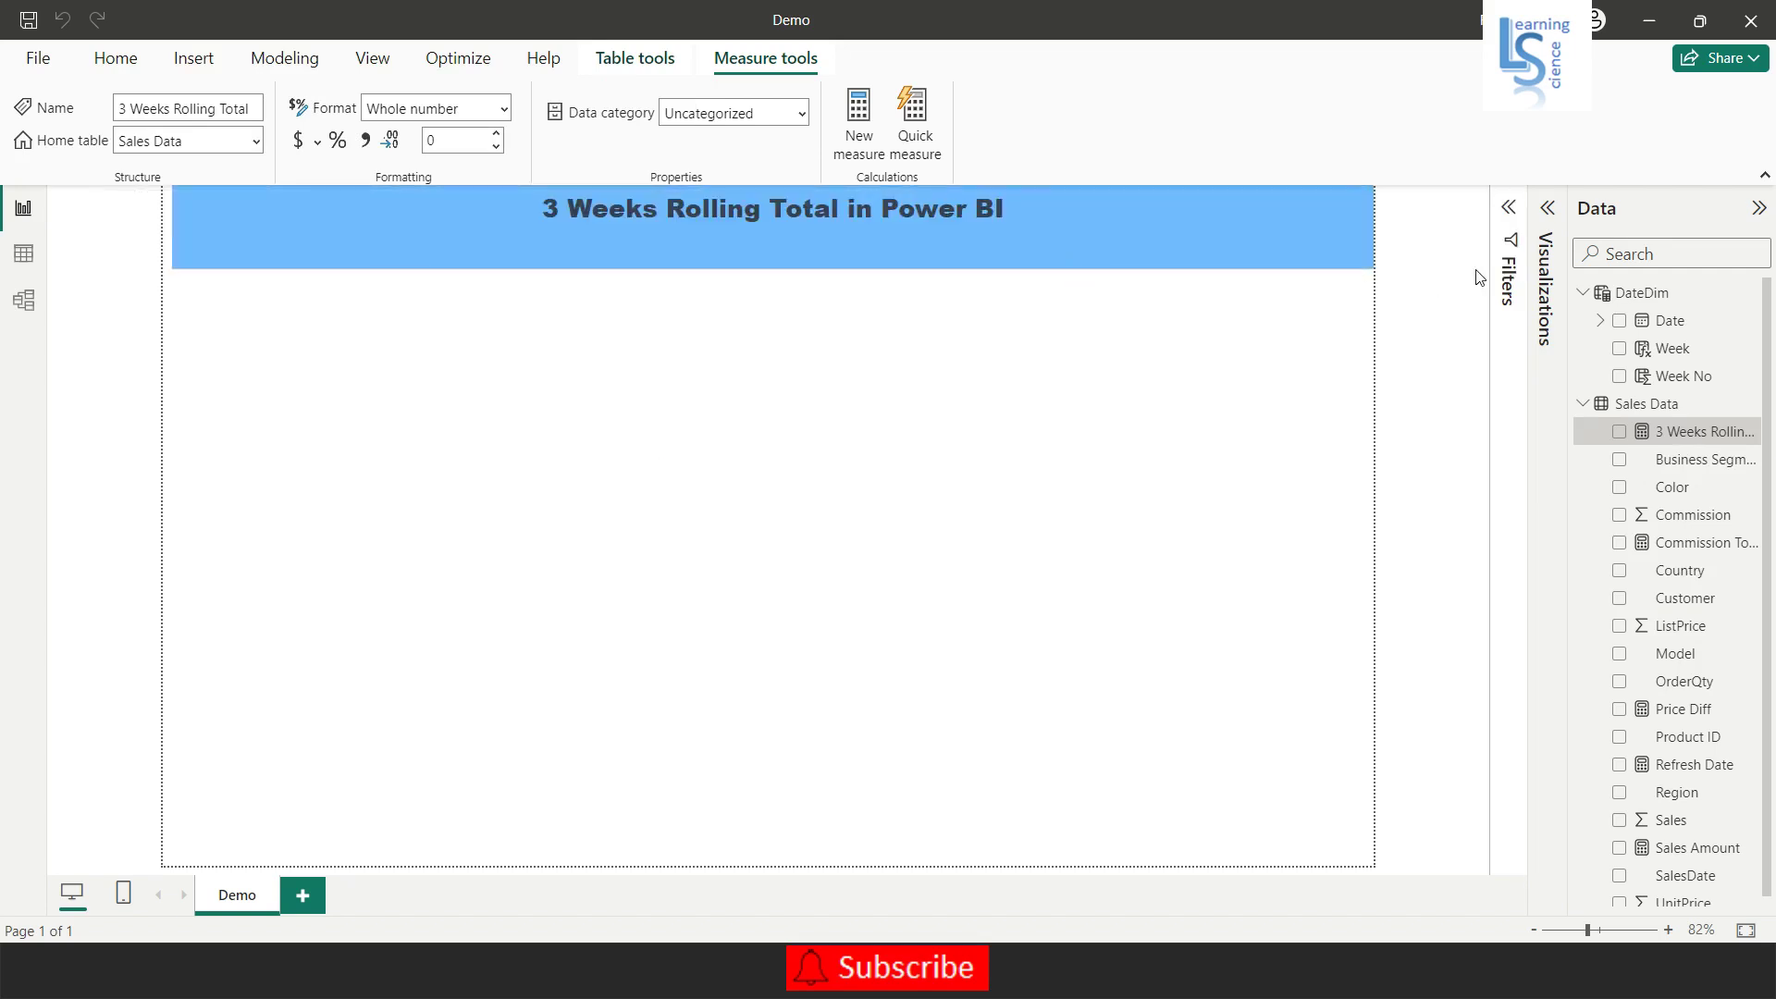
{"action": "left_click", "coordinate": [1543, 227]}
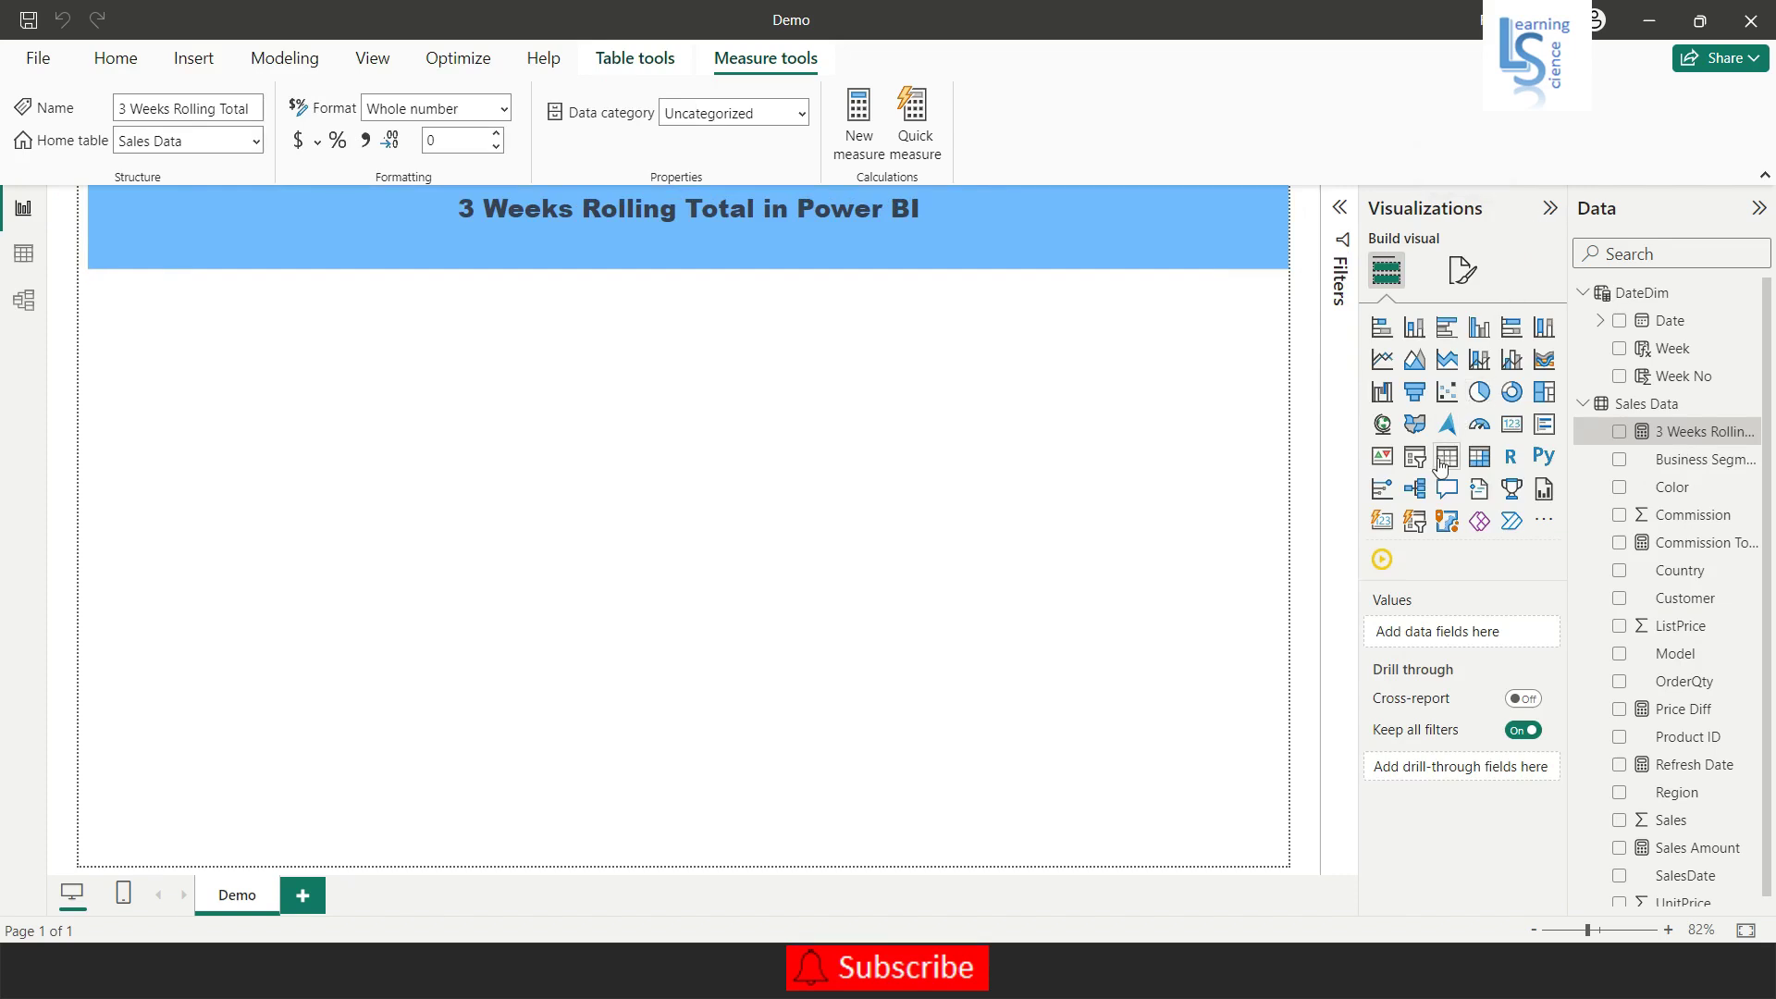
{"action": "left_click", "coordinate": [1382, 359]}
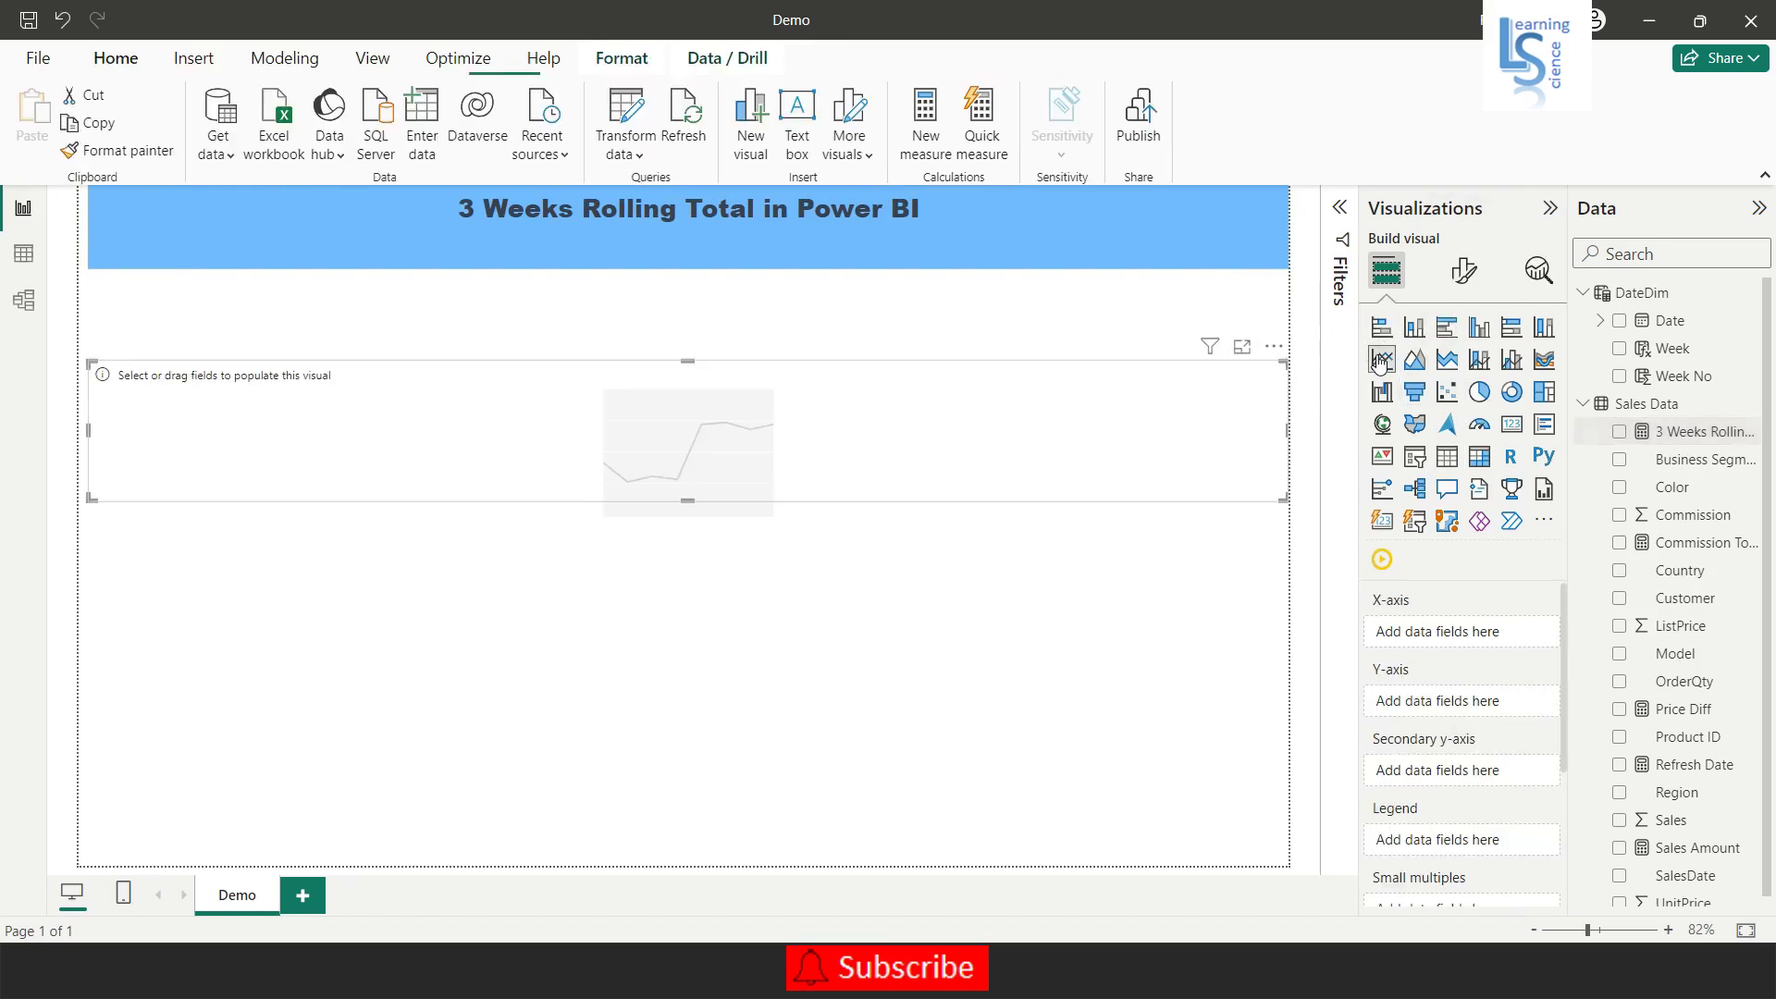
{"action": "left_click_drag", "start_coordinate": [688, 500], "coordinate": [682, 680]}
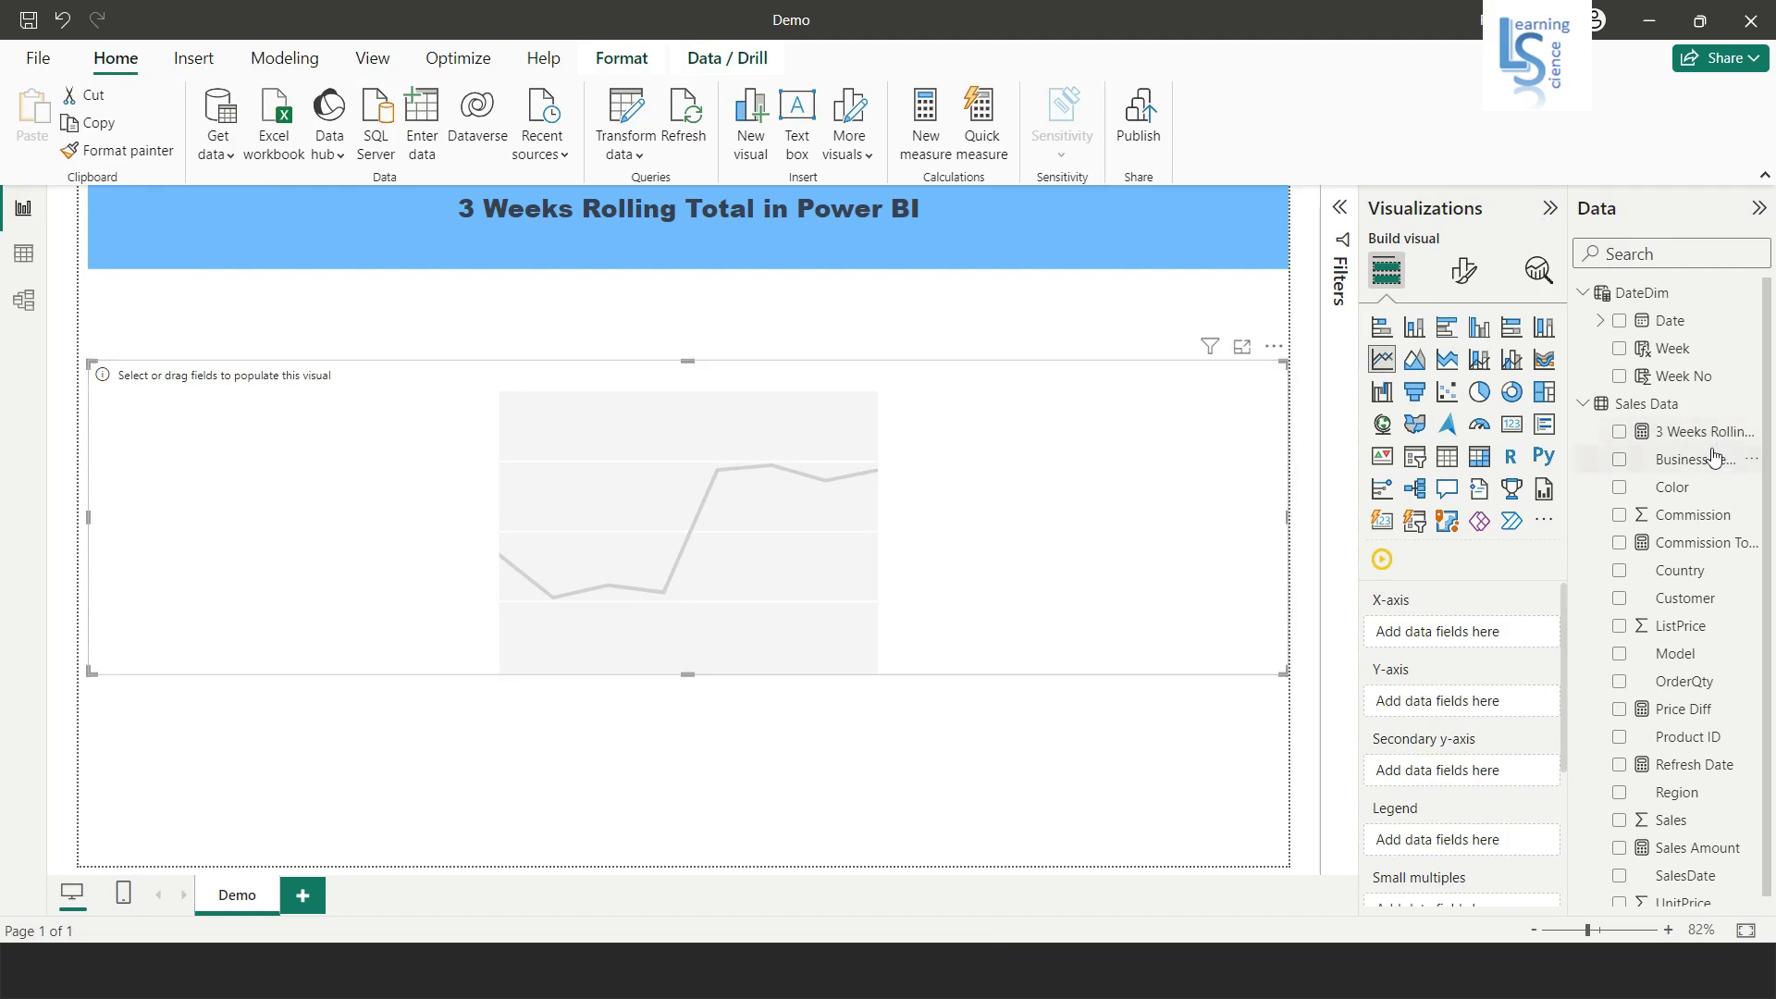
{"action": "left_click_drag", "start_coordinate": [1673, 350], "coordinate": [1471, 643]}
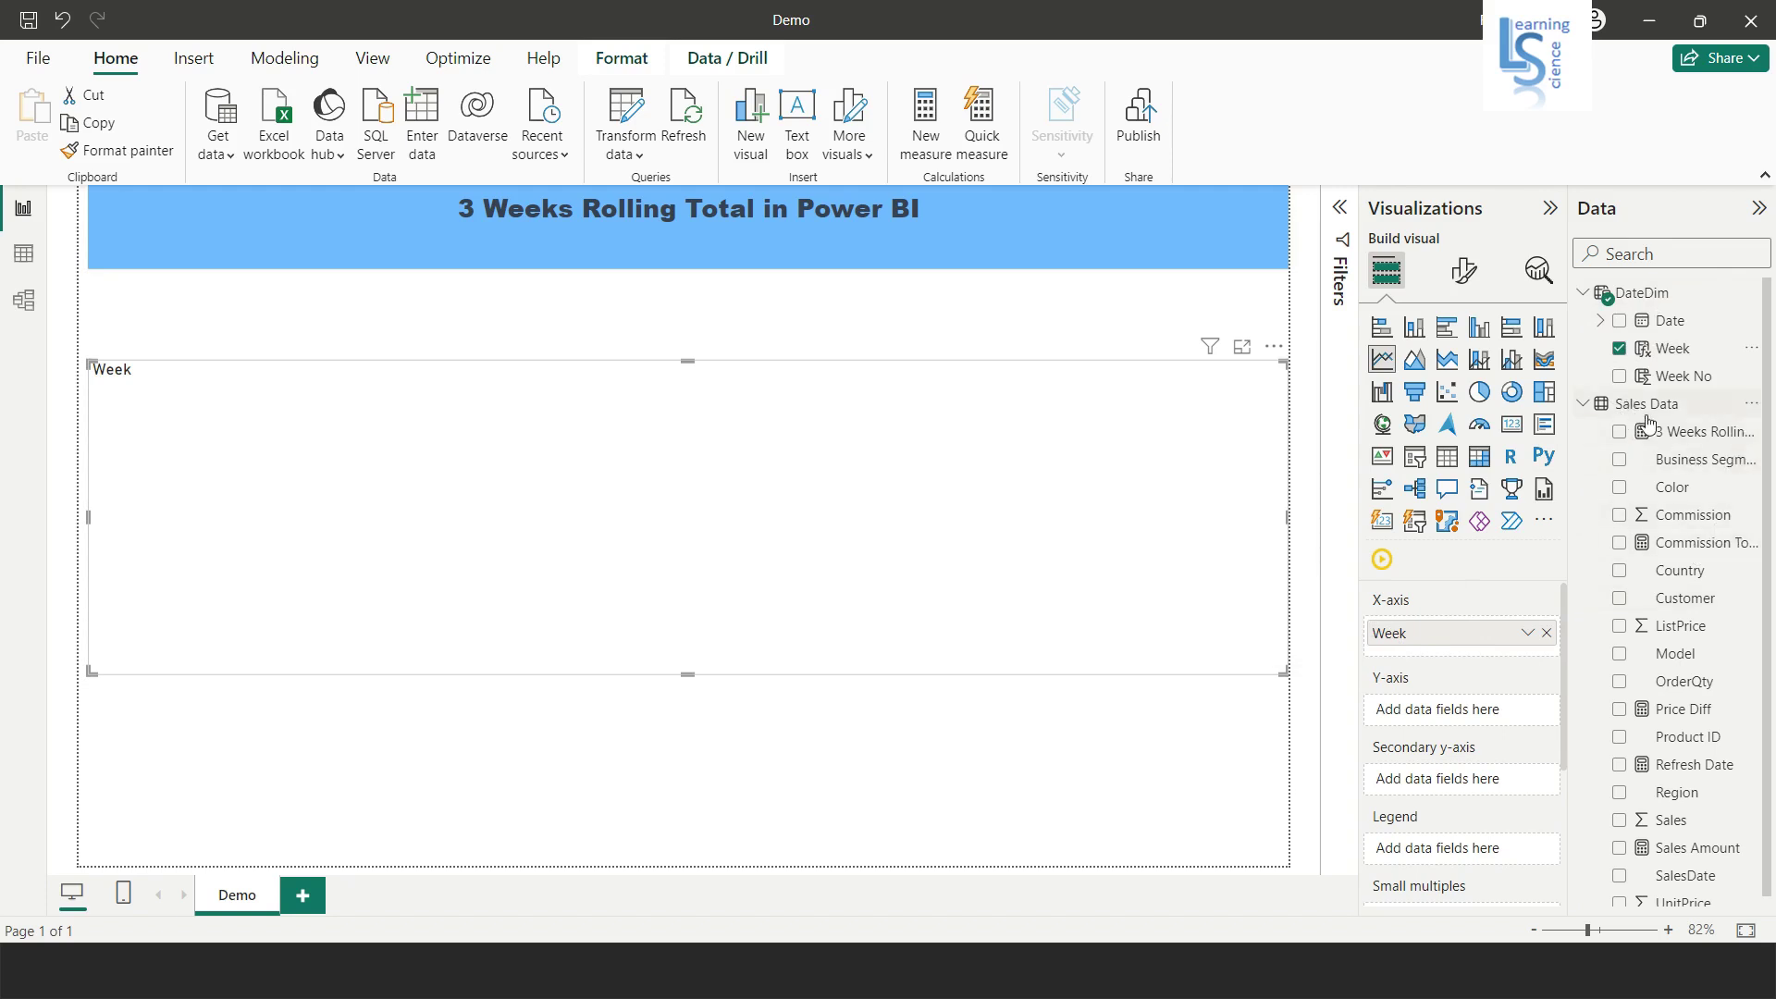
{"action": "left_click_drag", "start_coordinate": [1700, 432], "coordinate": [1465, 726]}
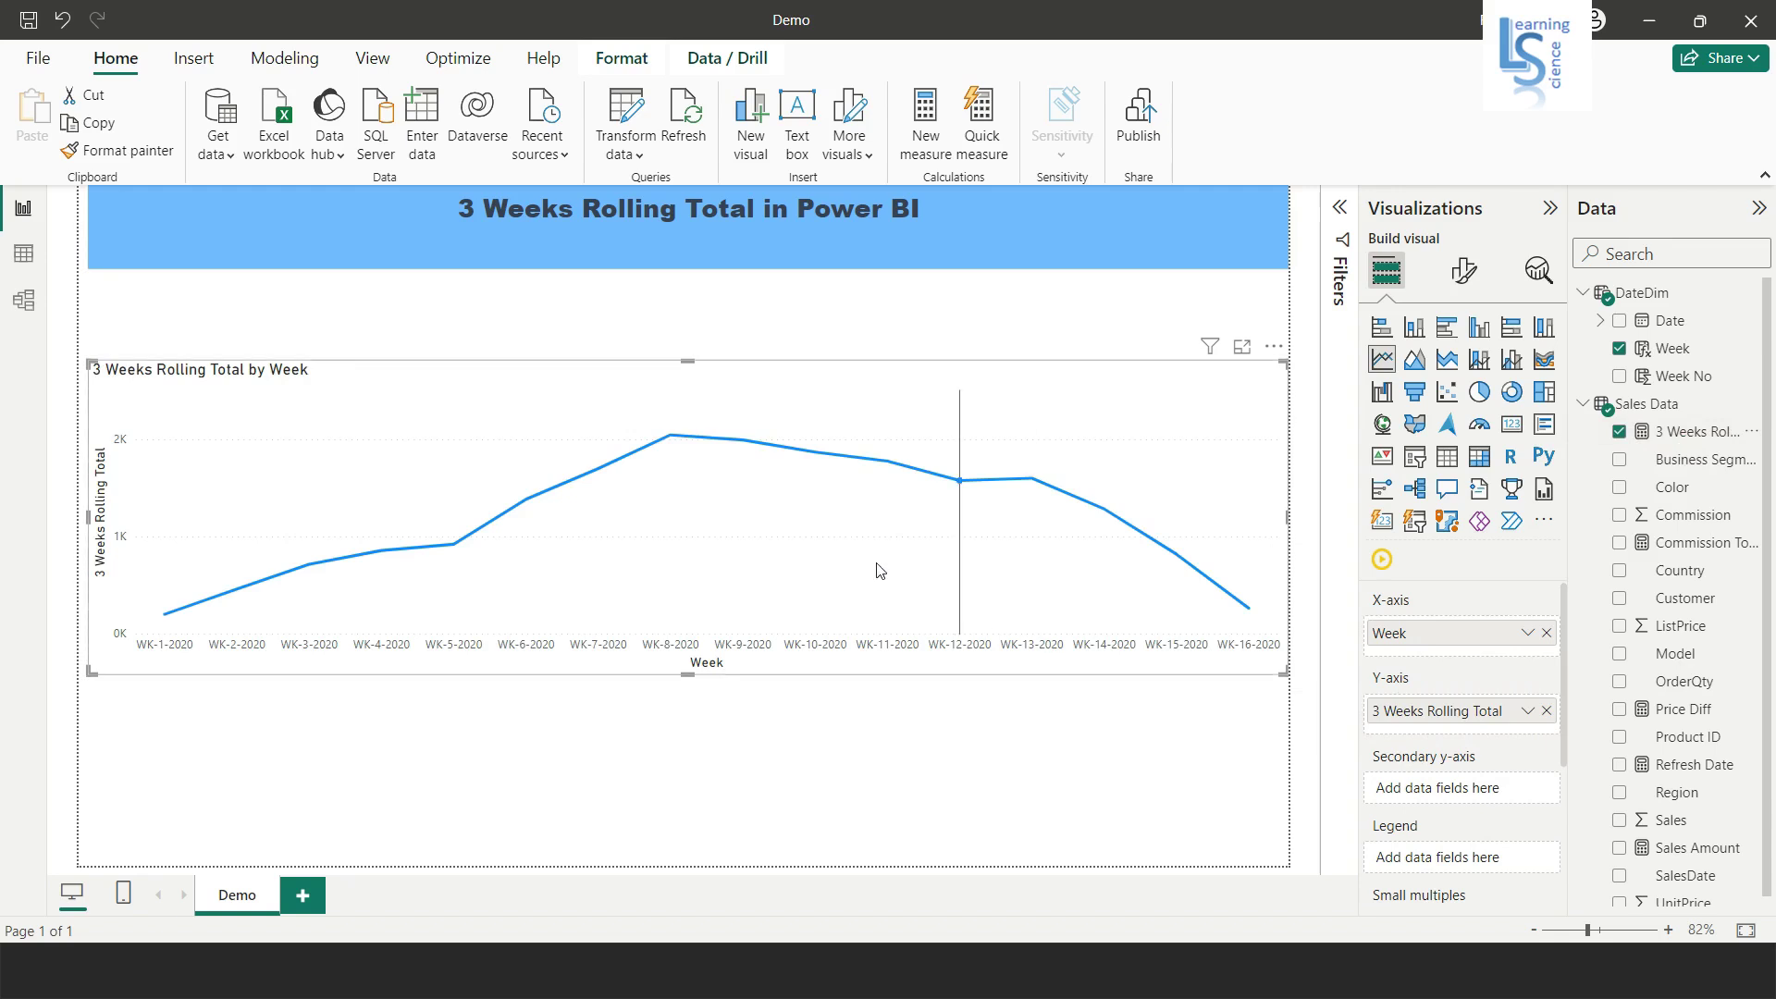
Turn on data labels for the line chart and make the chart slightly taller.
{"action": "left_click", "coordinate": [1458, 270]}
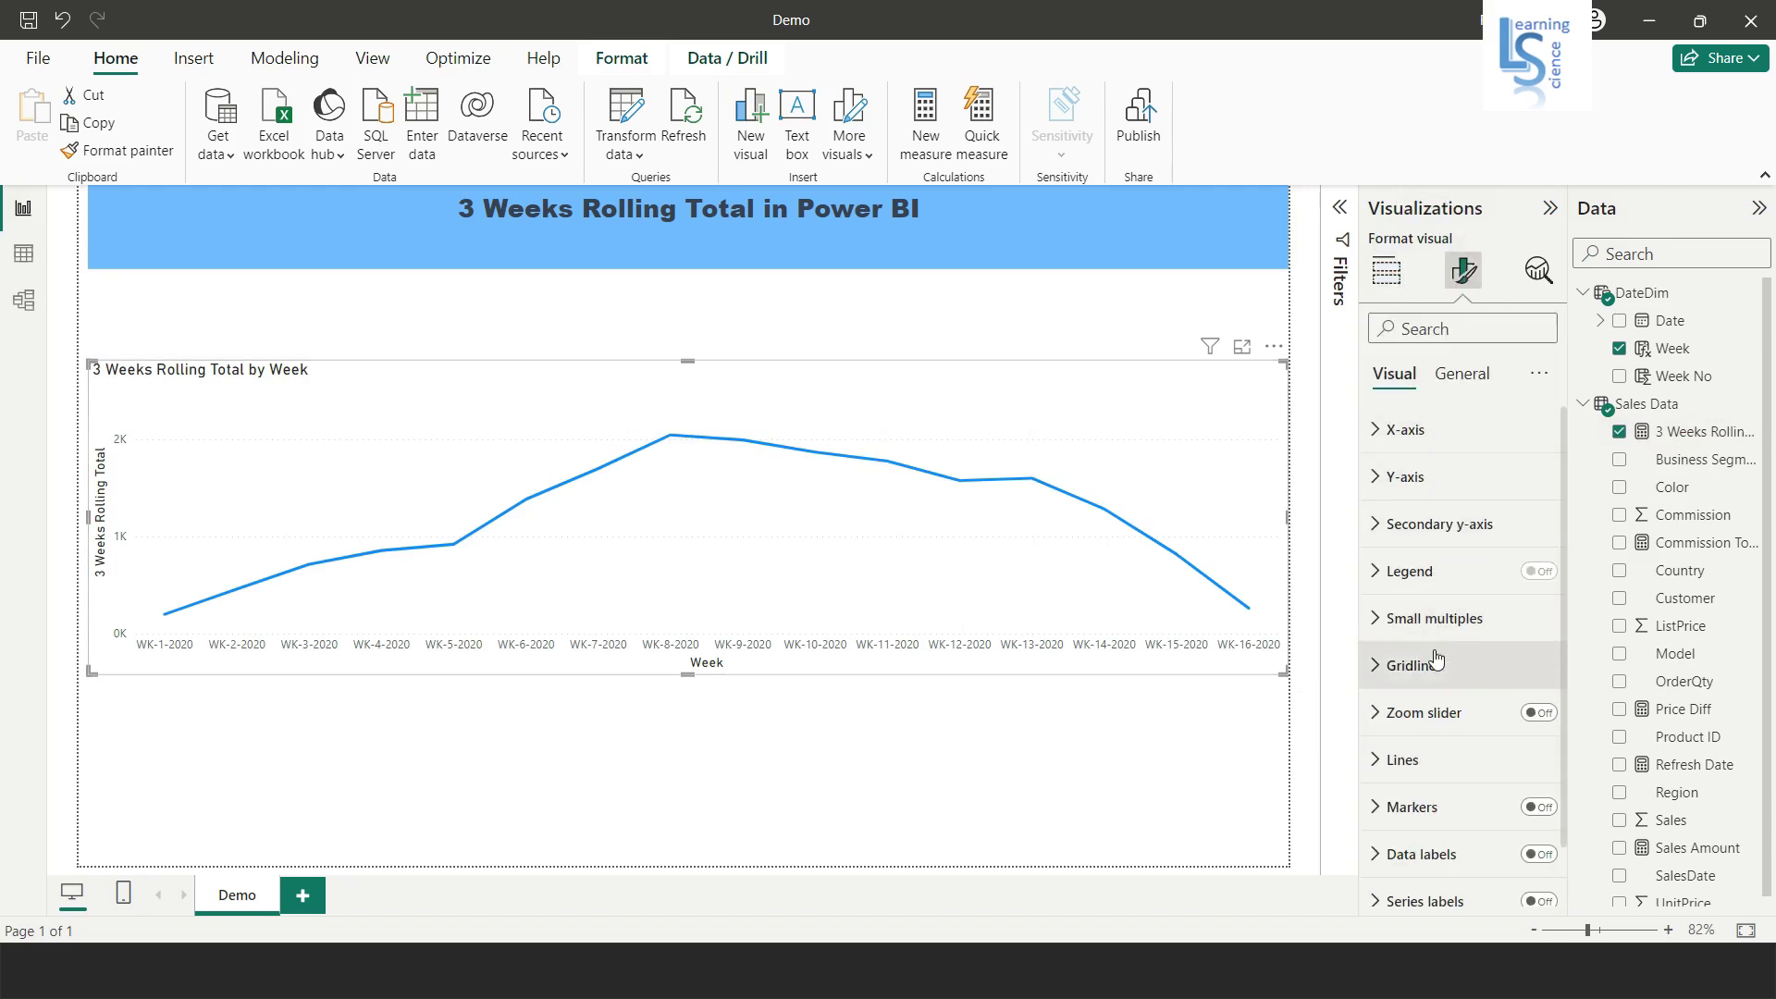
{"action": "left_click", "coordinate": [1538, 854]}
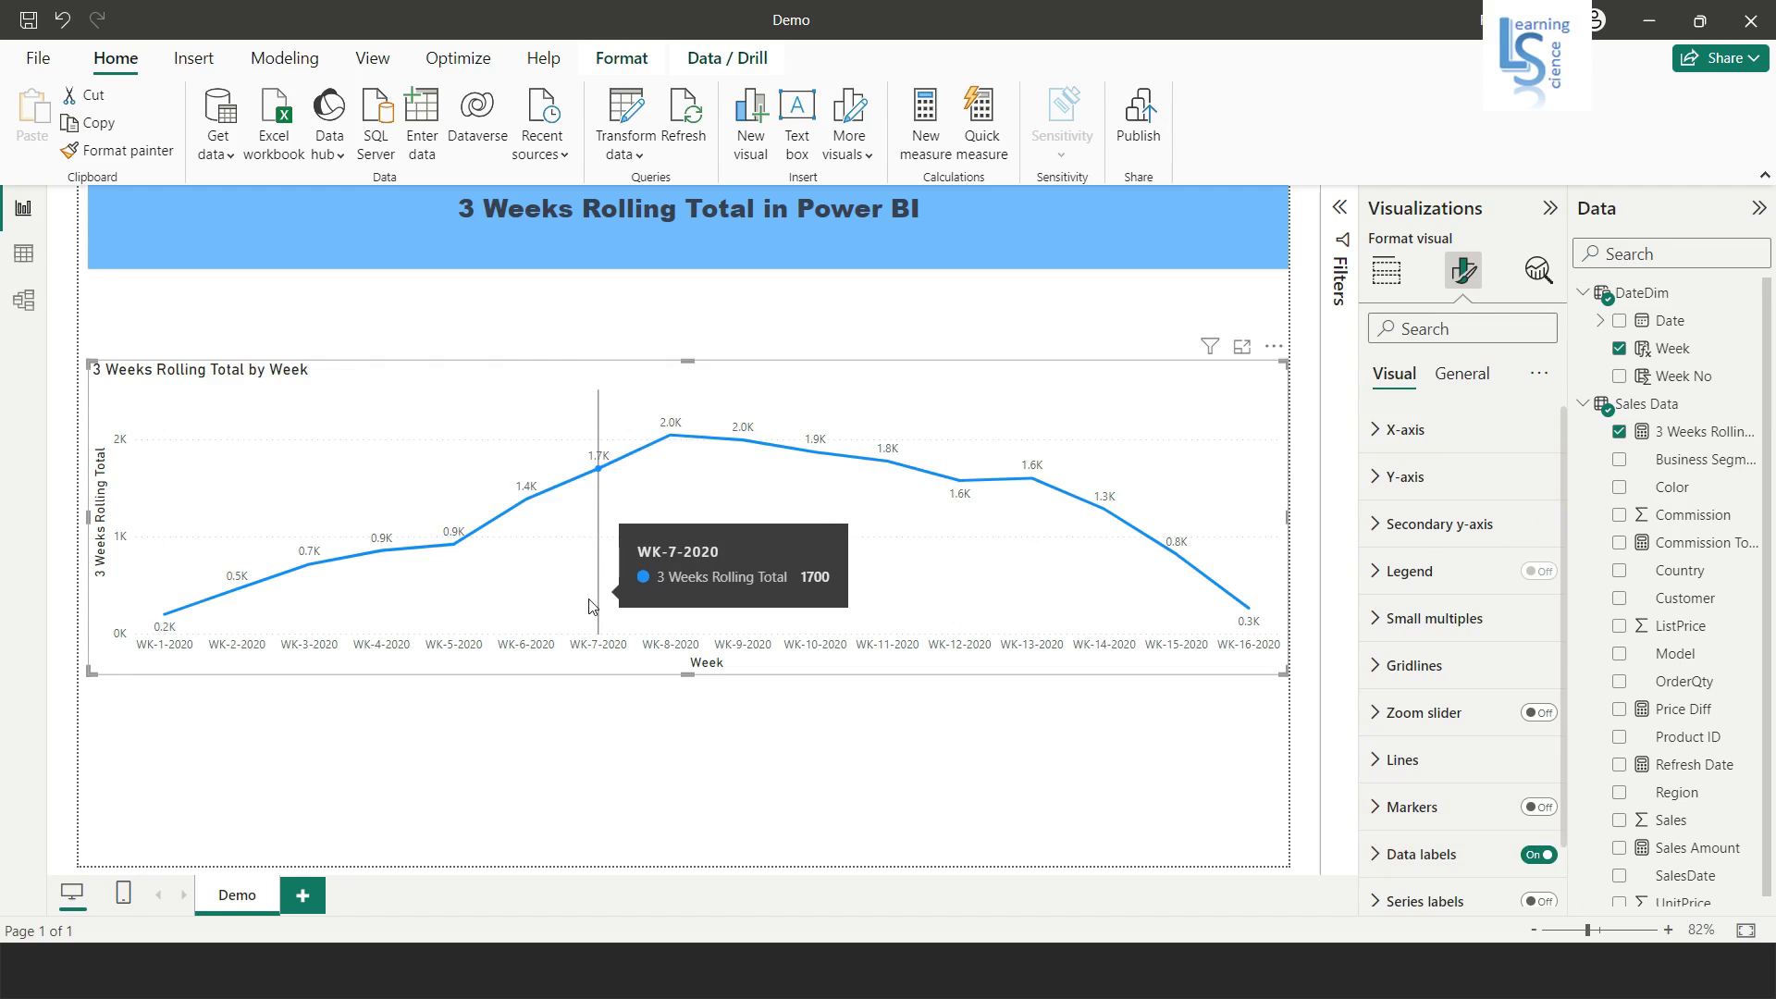
{"action": "left_click_drag", "start_coordinate": [685, 677], "coordinate": [682, 717]}
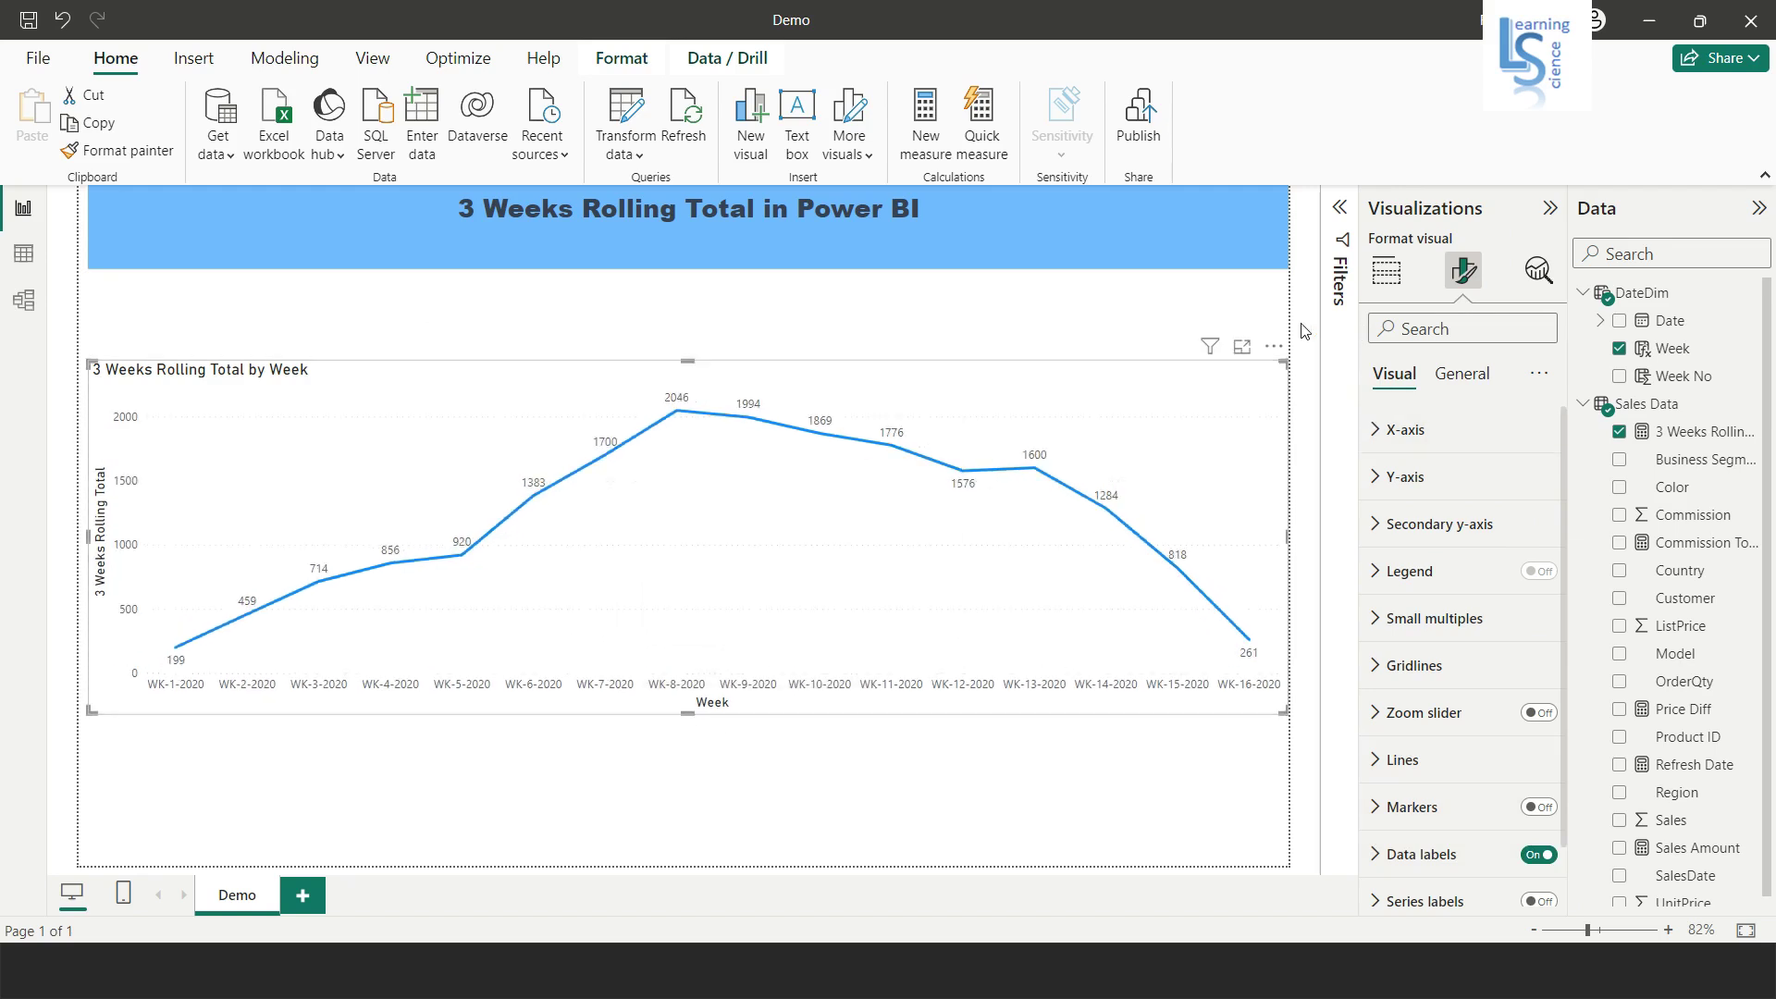
Convert the line chart into a table and extend its upper edge to the title banner.
{"action": "left_click", "coordinate": [1386, 271]}
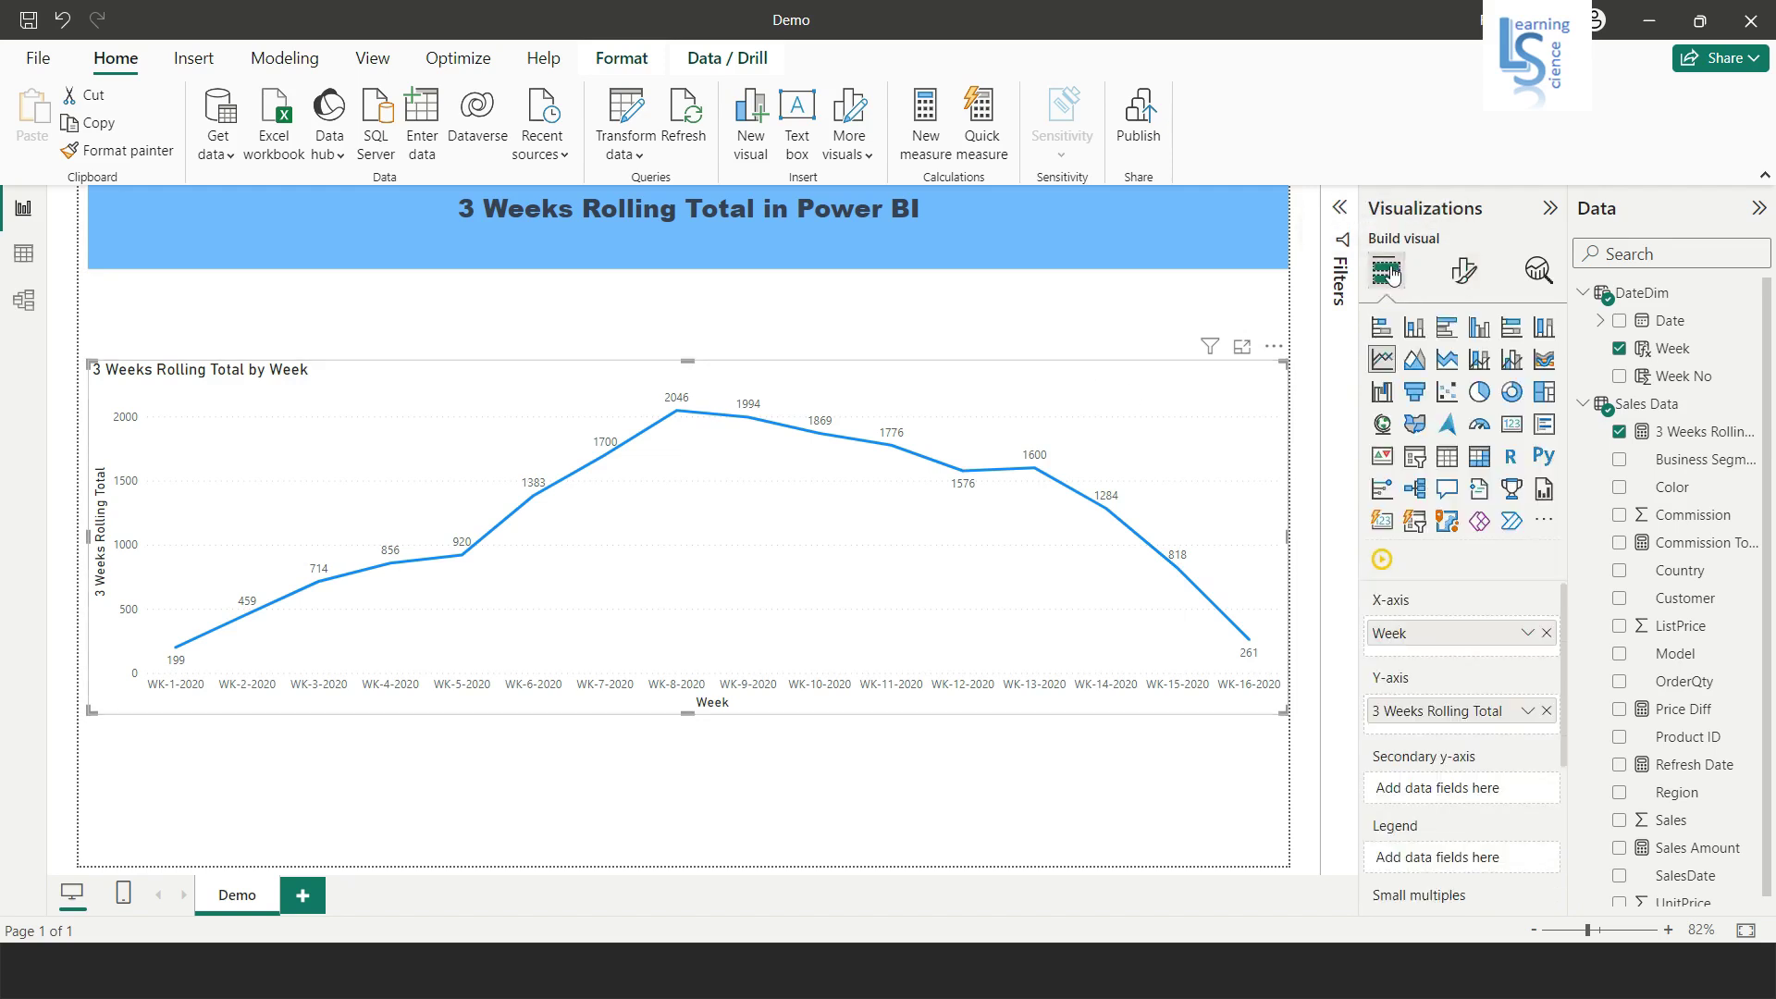
{"action": "left_click", "coordinate": [1447, 456]}
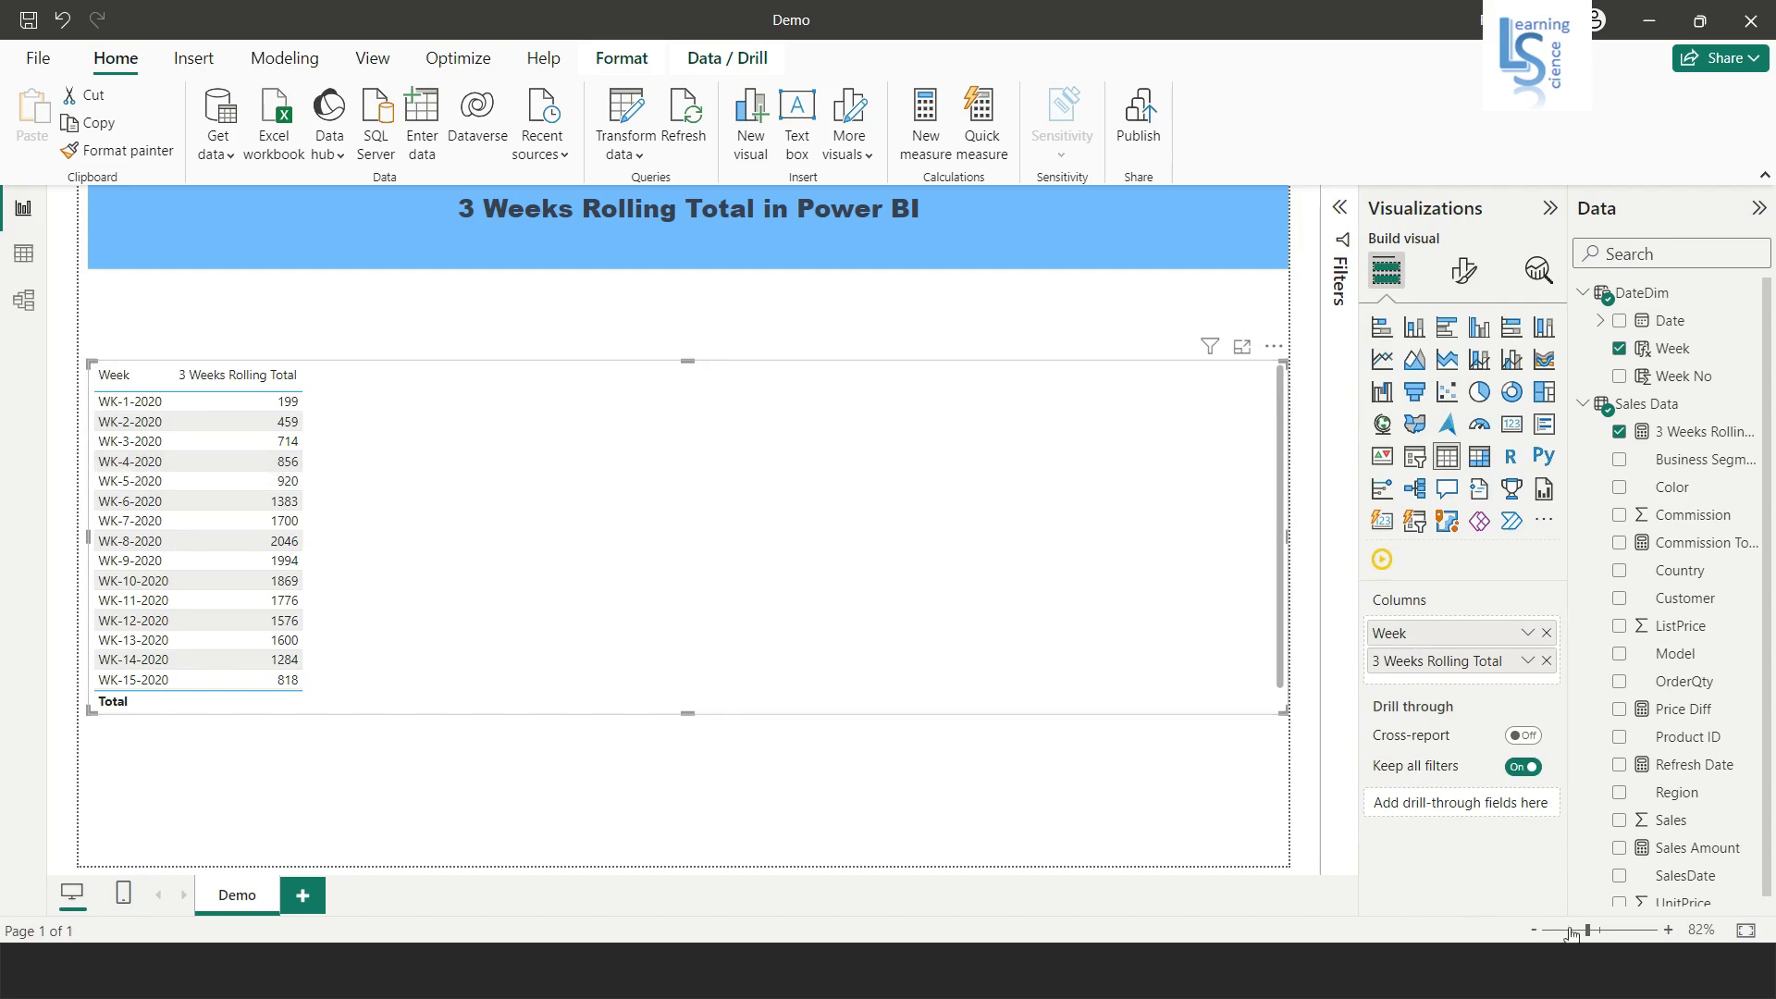
{"action": "left_click_drag", "start_coordinate": [1589, 933], "coordinate": [1610, 930]}
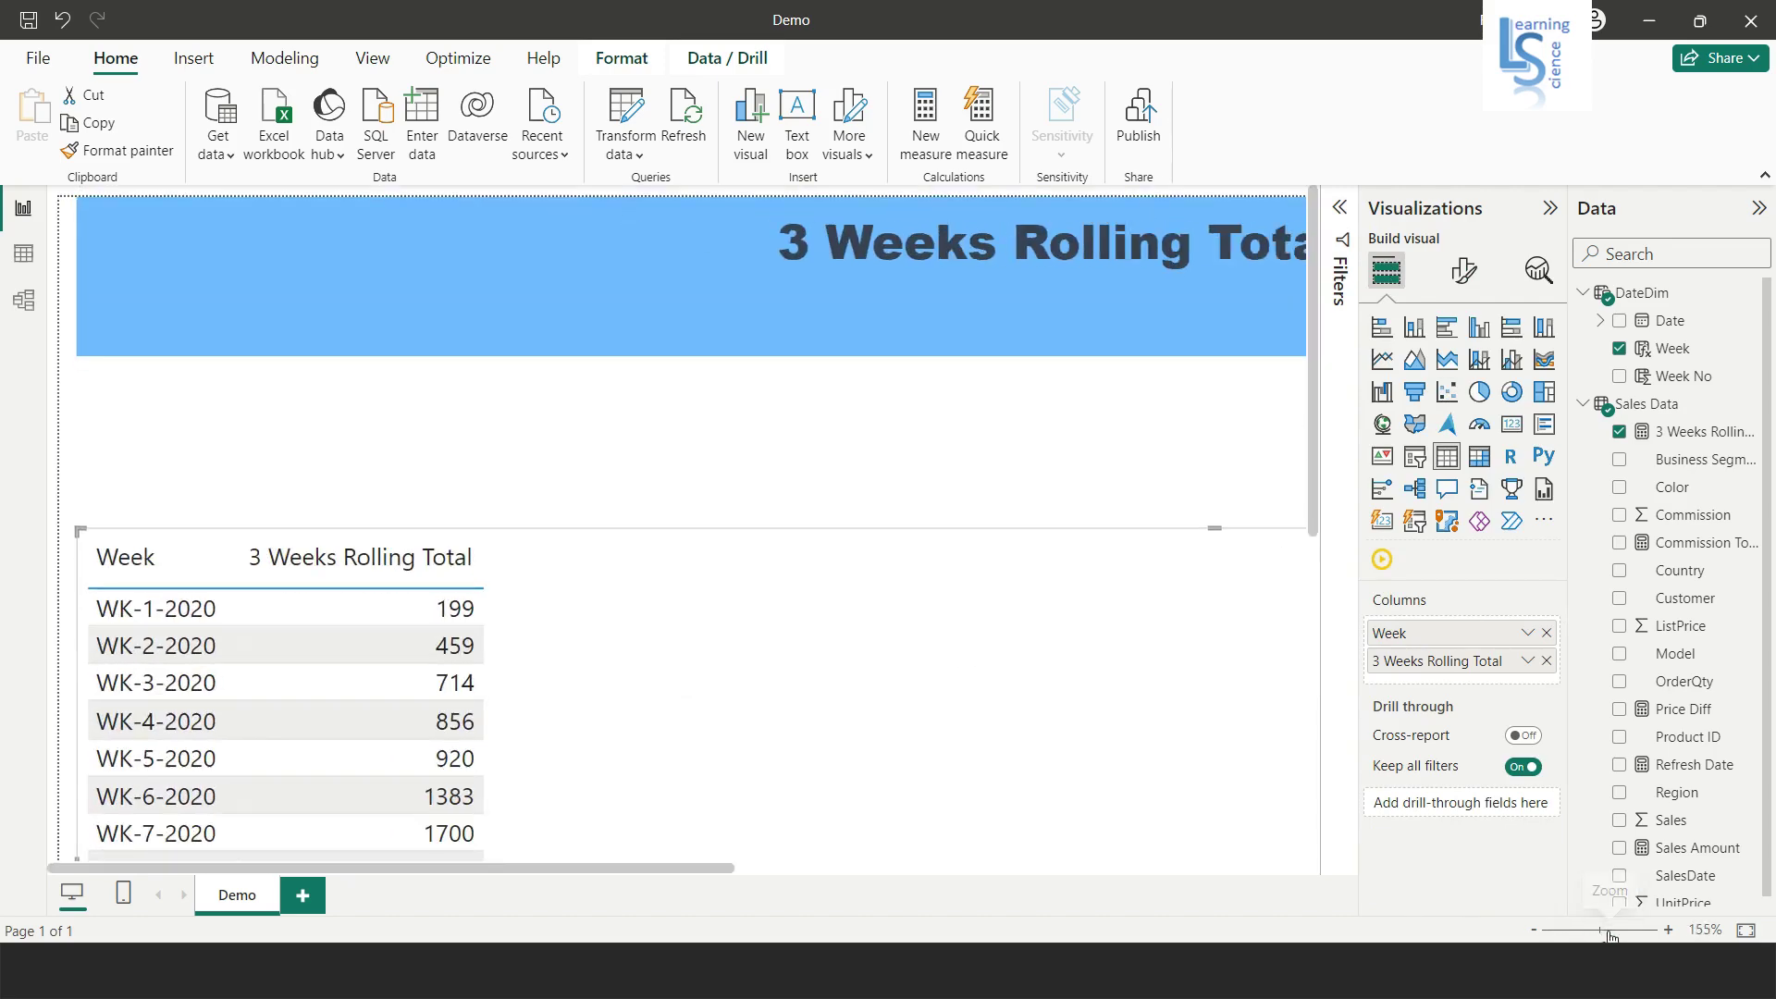
{"action": "scroll", "coordinate": [990, 639], "scroll_direction": "down", "scroll_amount": 3}
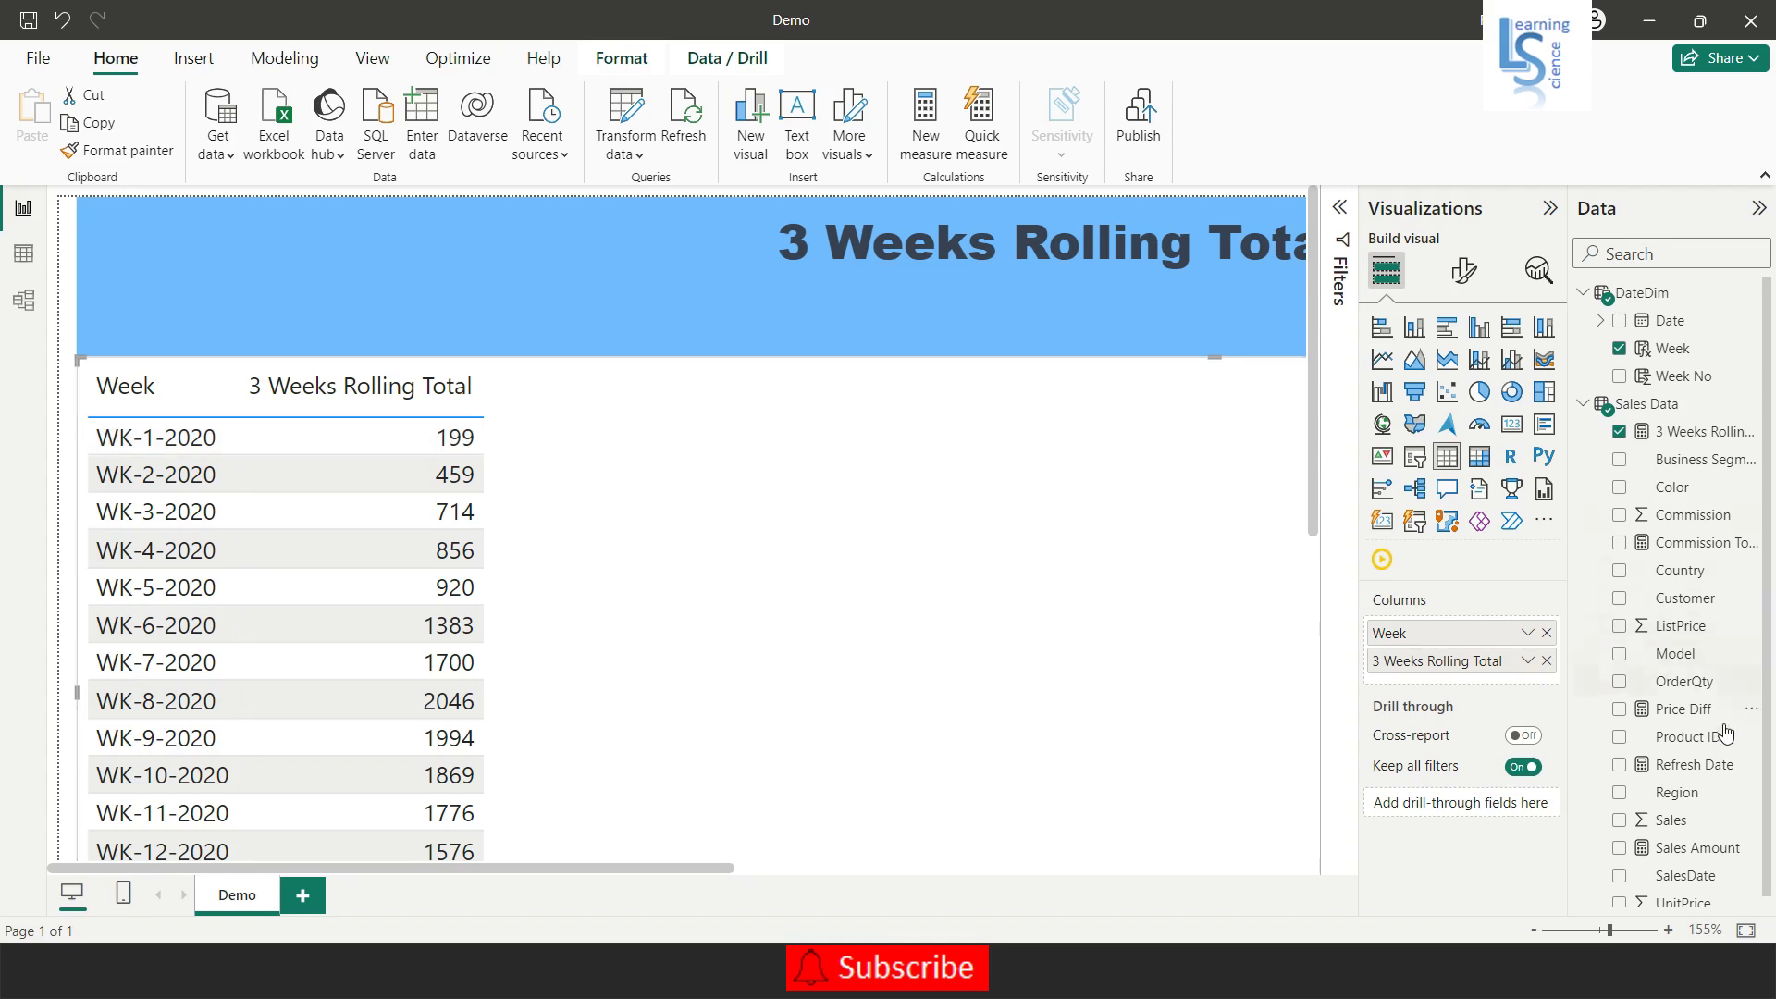
Add OrderQty to the table between Week and 3 Weeks Rolling Total, summarized as Sum.
{"action": "scroll", "coordinate": [1733, 768], "scroll_direction": "down", "scroll_amount": 1}
{"action": "scroll", "coordinate": [1733, 768], "scroll_direction": "down", "scroll_amount": 1}
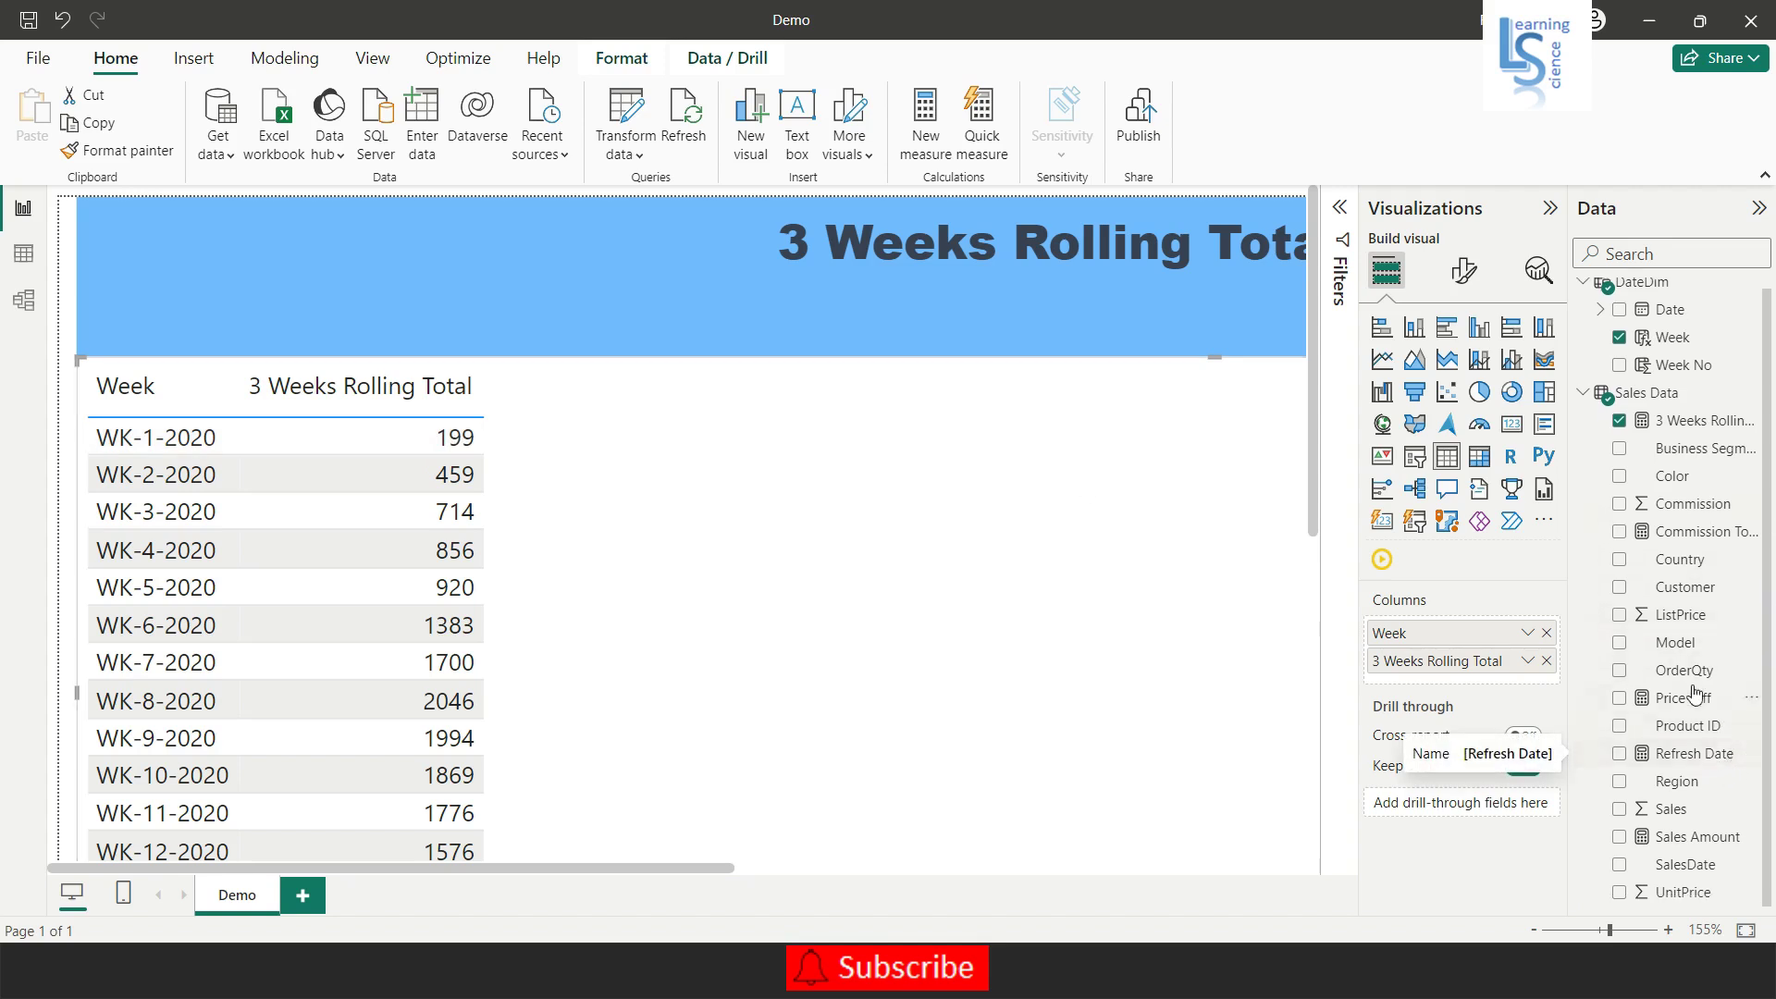
{"action": "left_click_drag", "start_coordinate": [1689, 670], "coordinate": [1456, 648]}
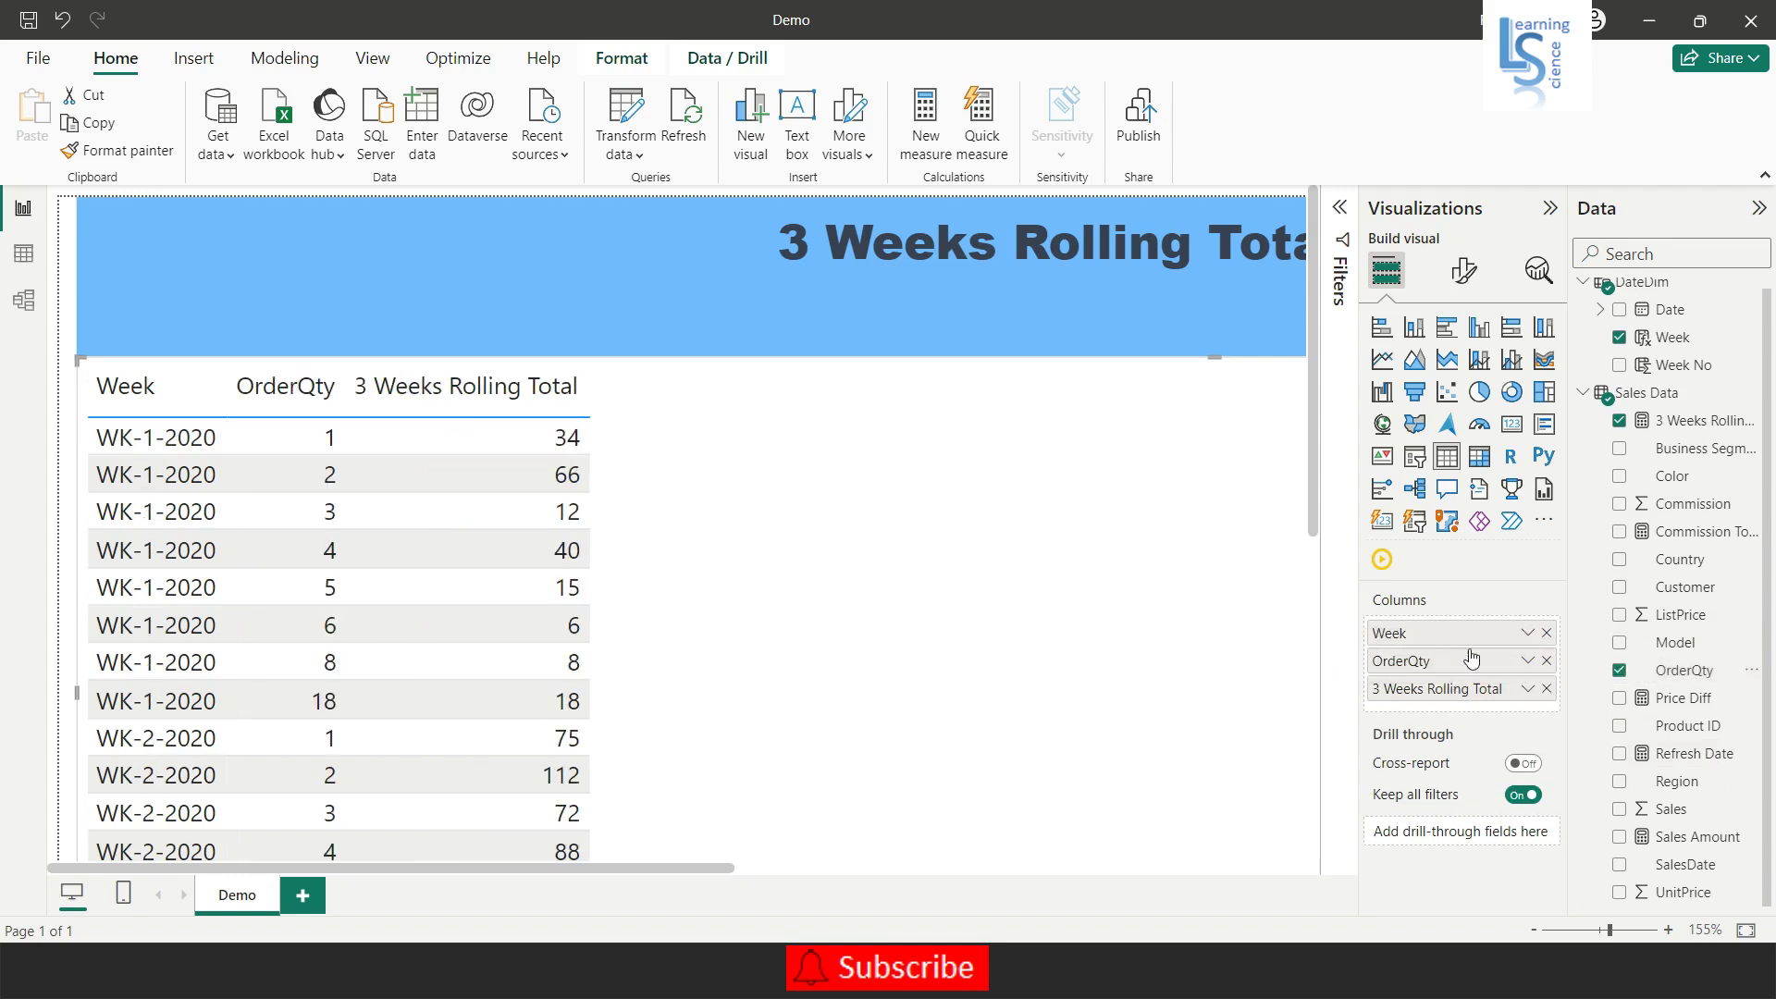
{"action": "left_click", "coordinate": [1528, 661]}
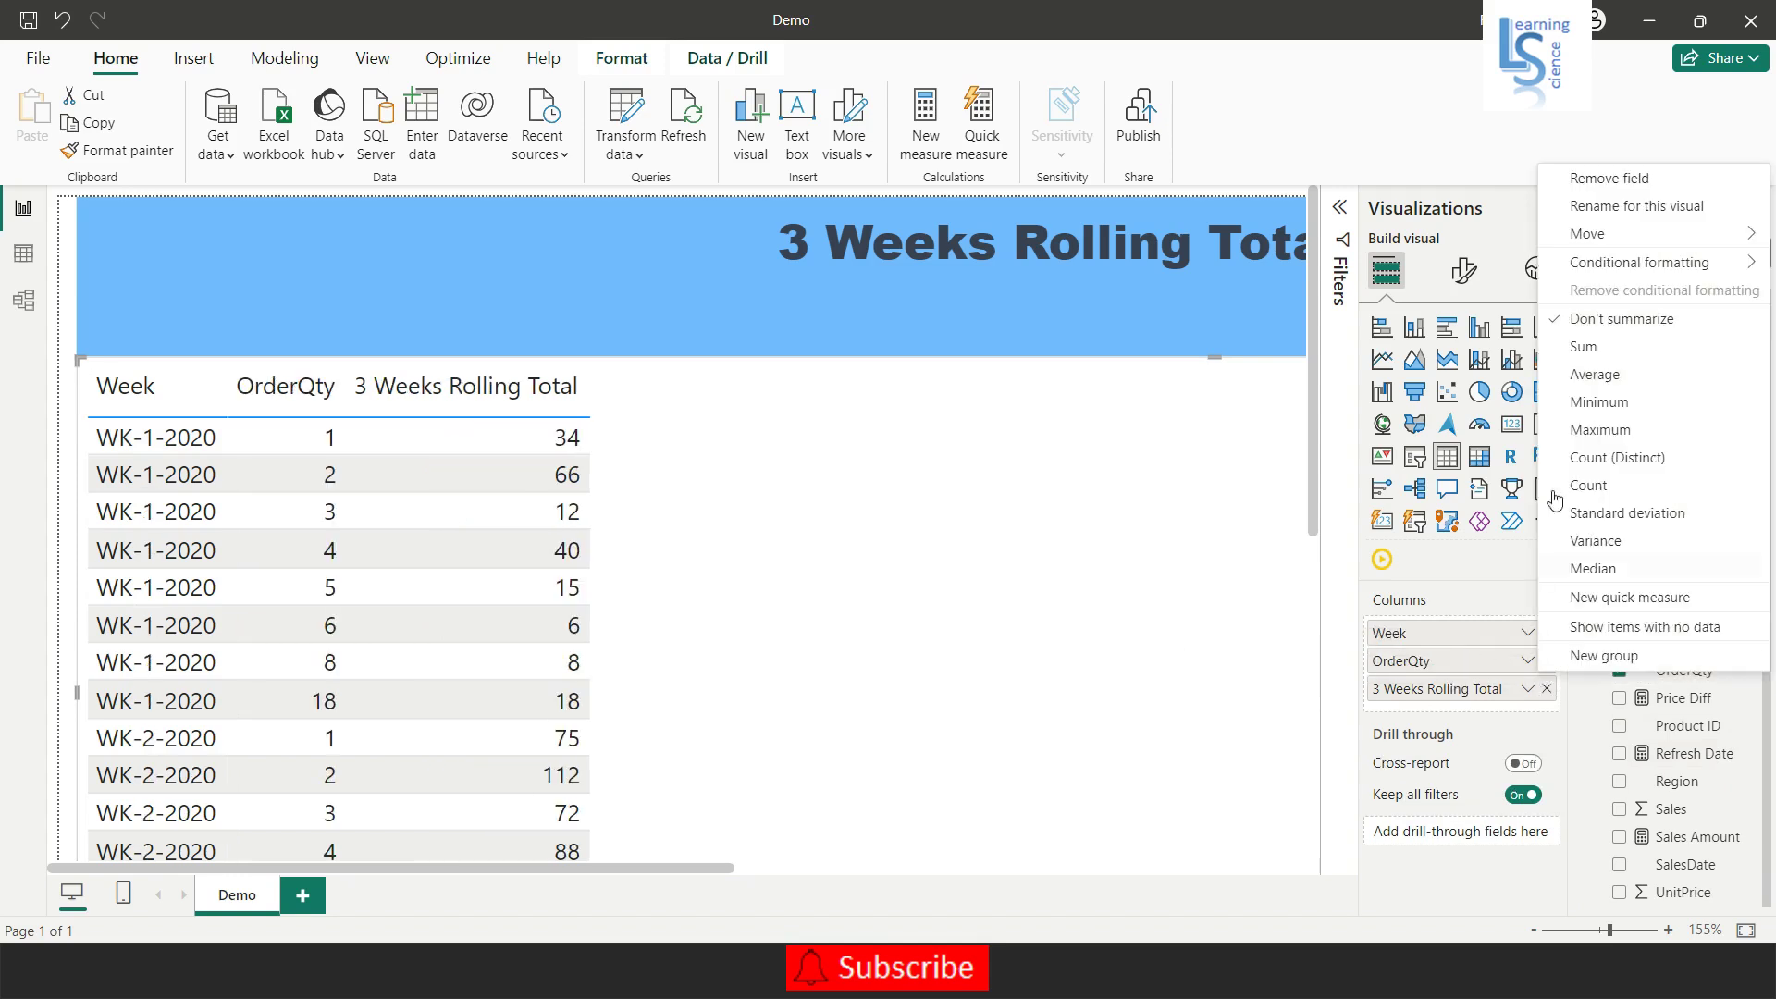
{"action": "left_click", "coordinate": [1607, 349]}
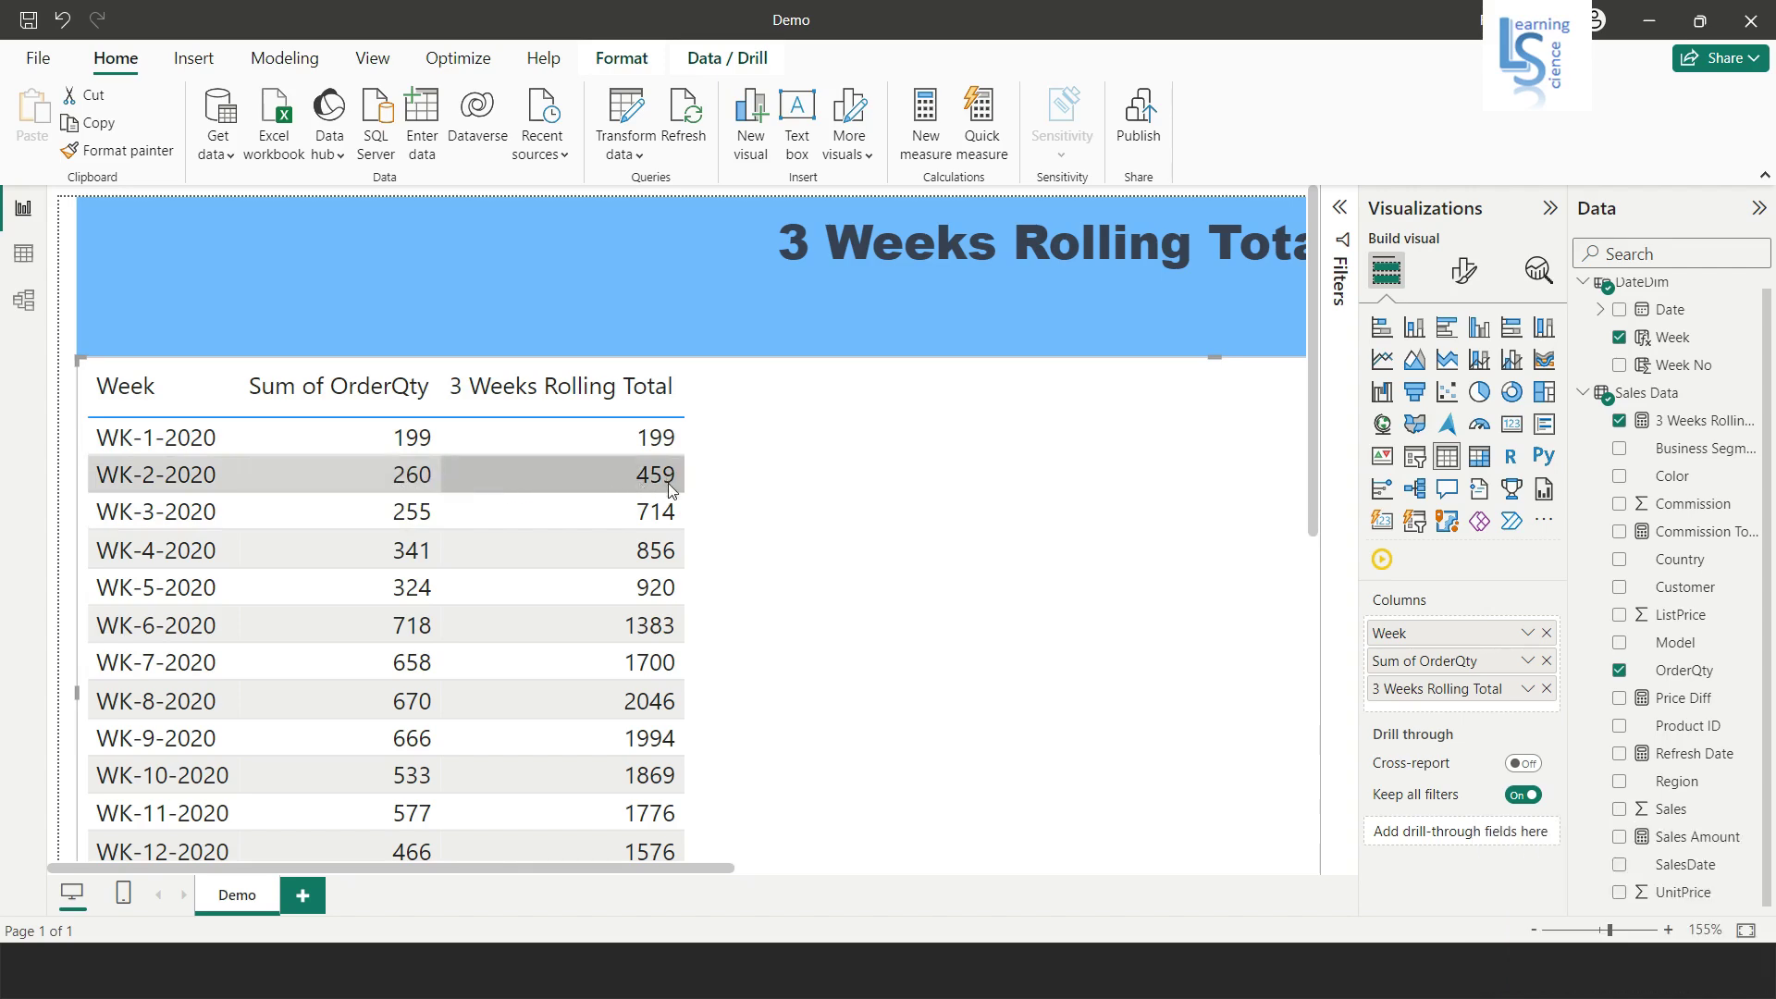
Switch to the Calculator app and place its window clear of the table's figures.
{"action": "key", "text": "super"}
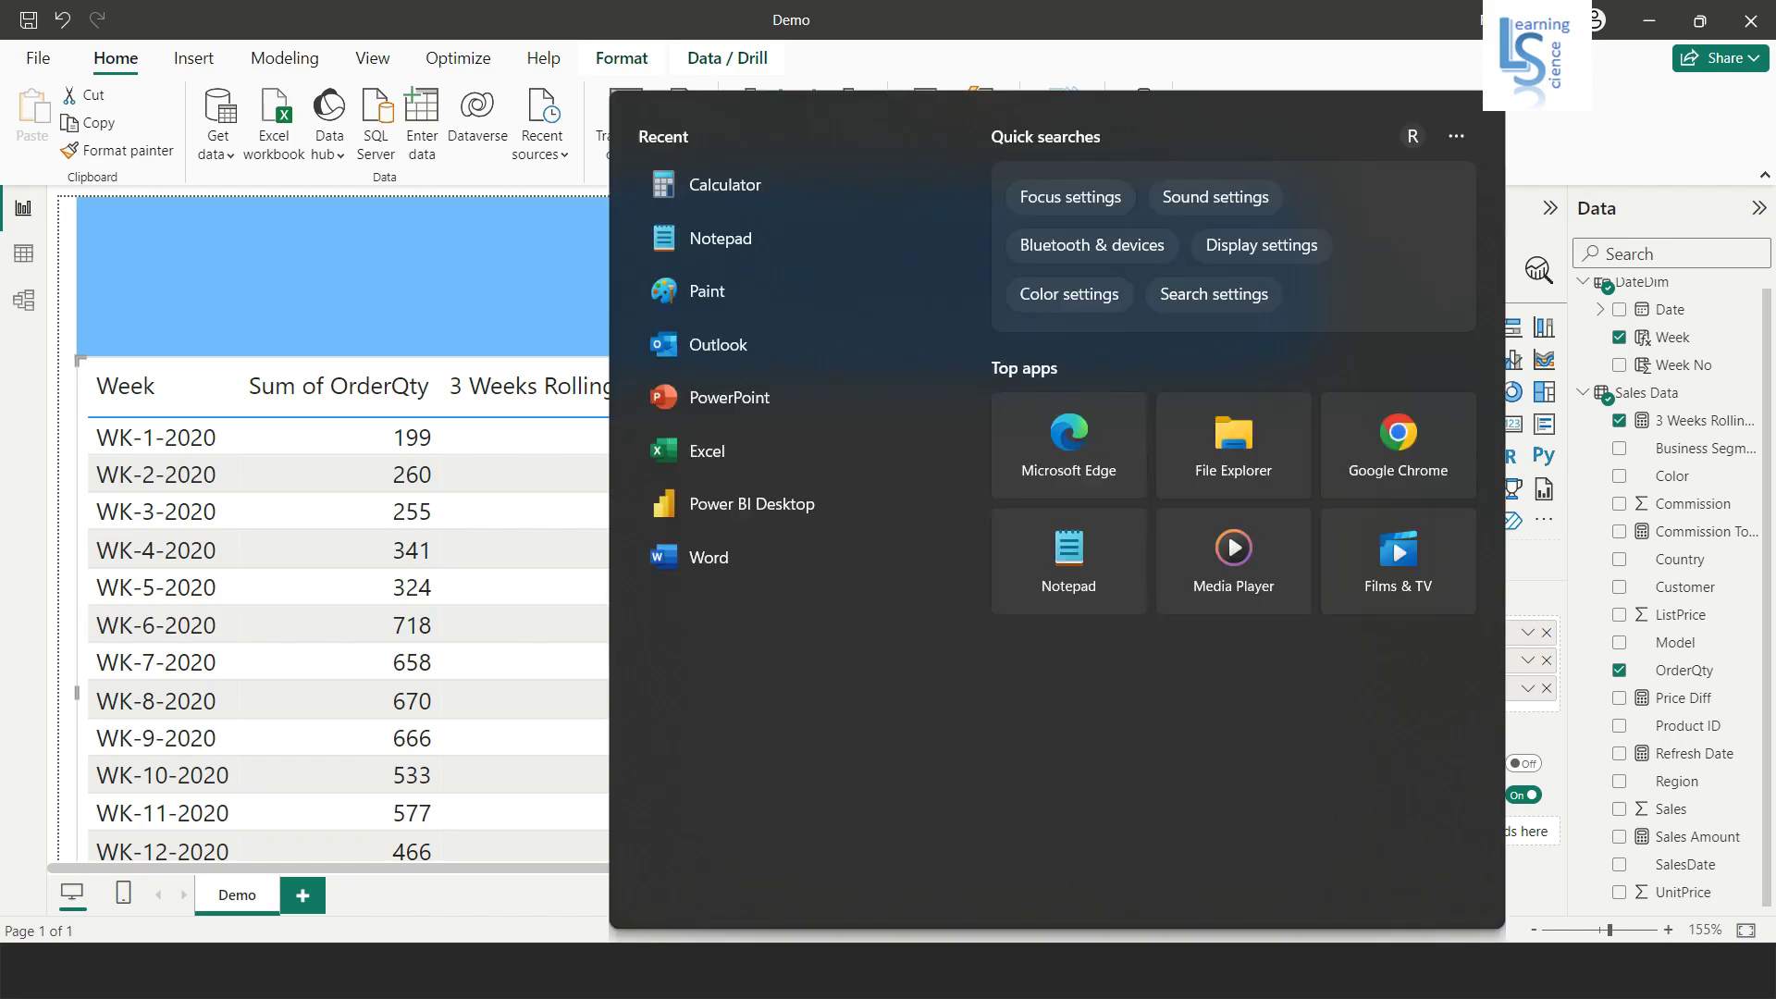
{"action": "type", "text": "cal"}
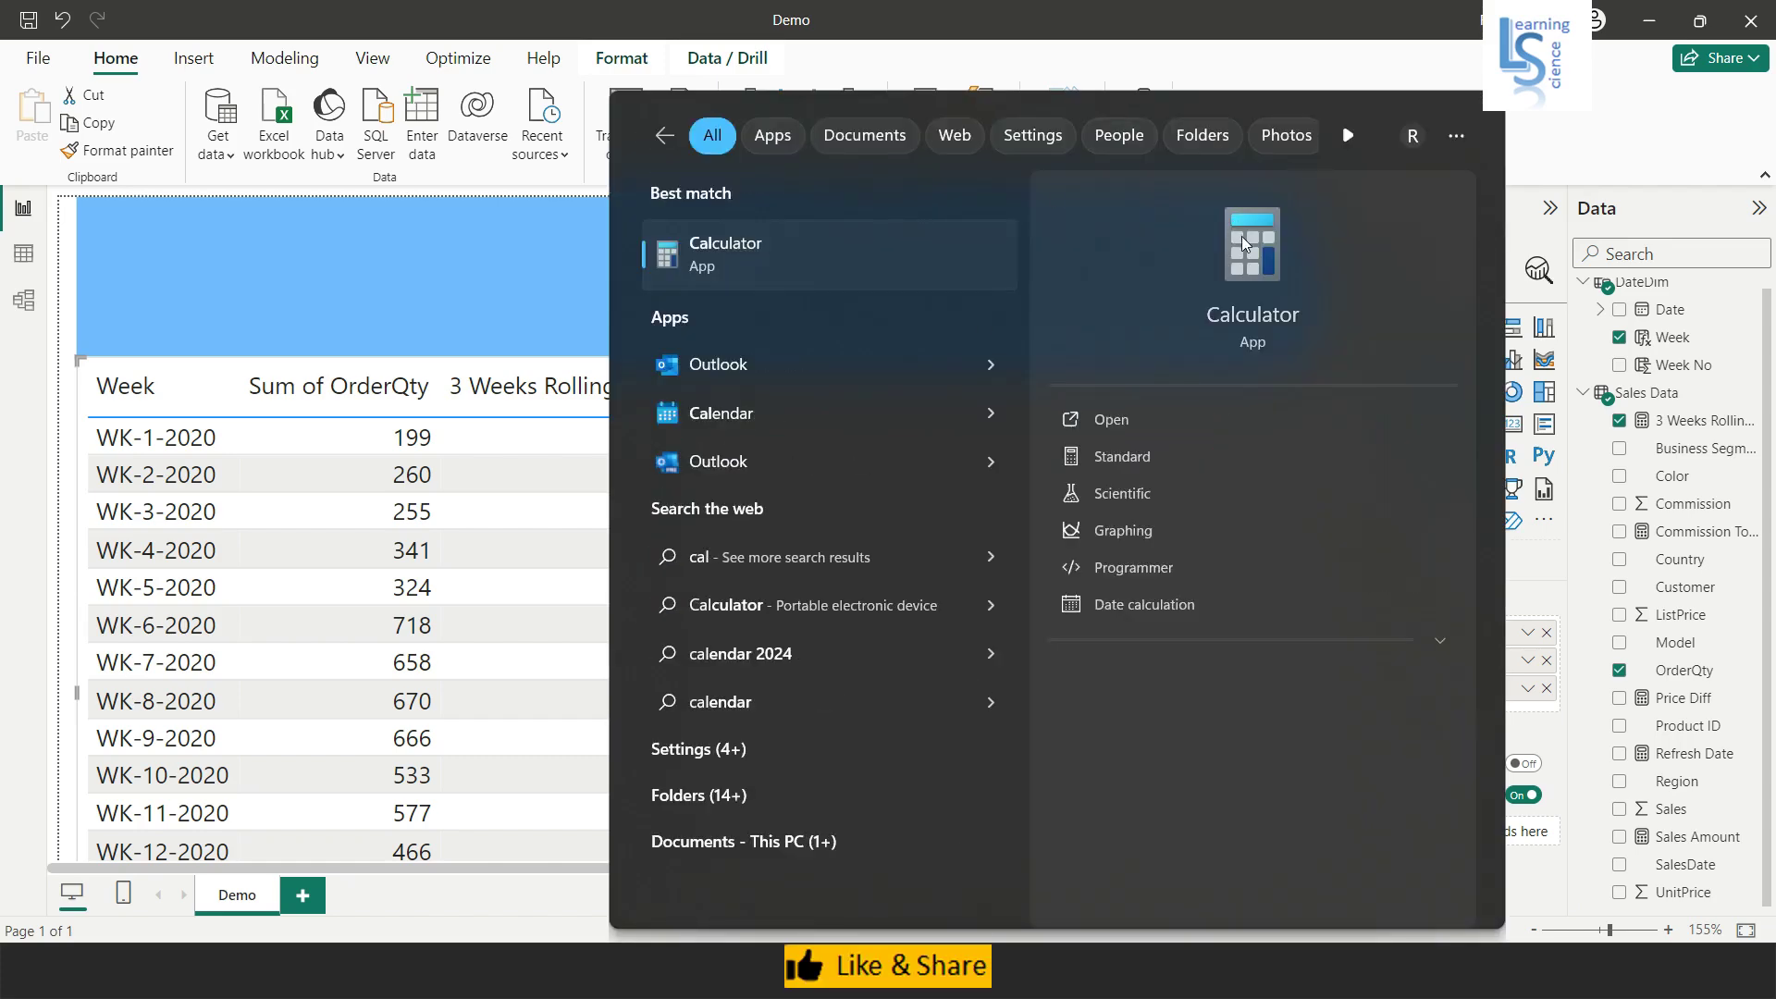
{"action": "key", "text": "Return"}
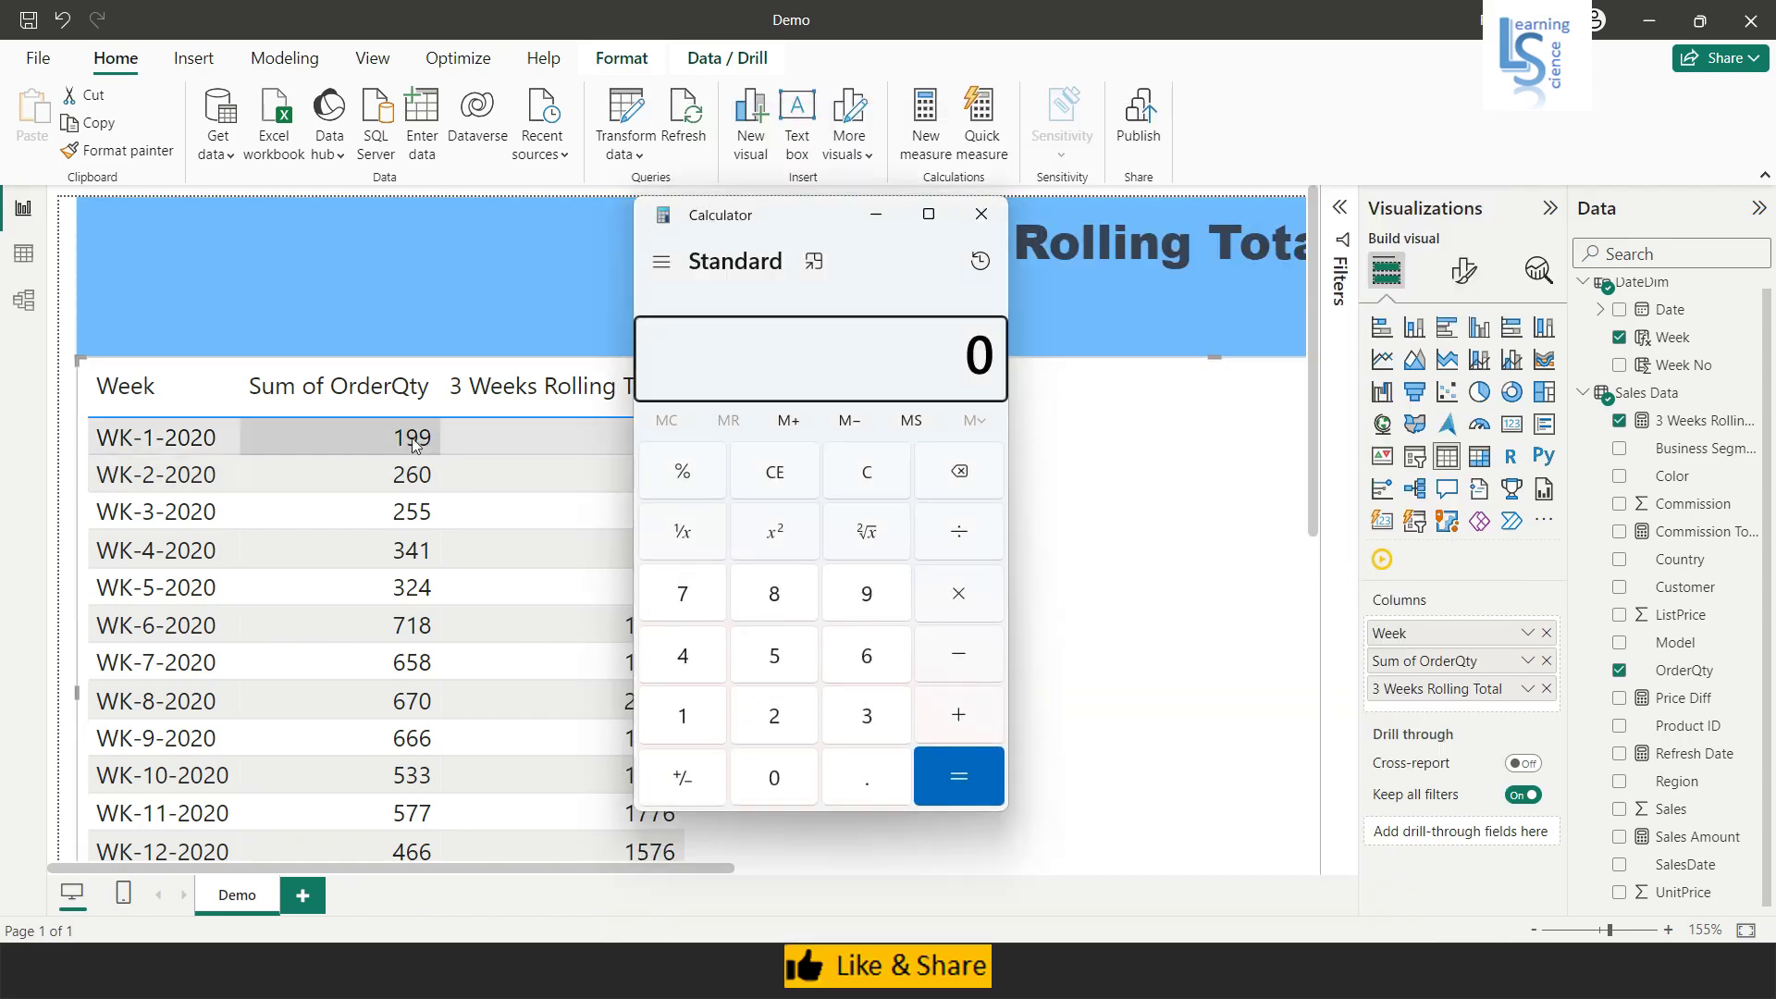
{"action": "left_click_drag", "start_coordinate": [776, 237], "coordinate": [1030, 271]}
Calculate 199 + 260 to check the rolling total for WK-2-2020.
{"action": "left_click", "coordinate": [944, 752]}
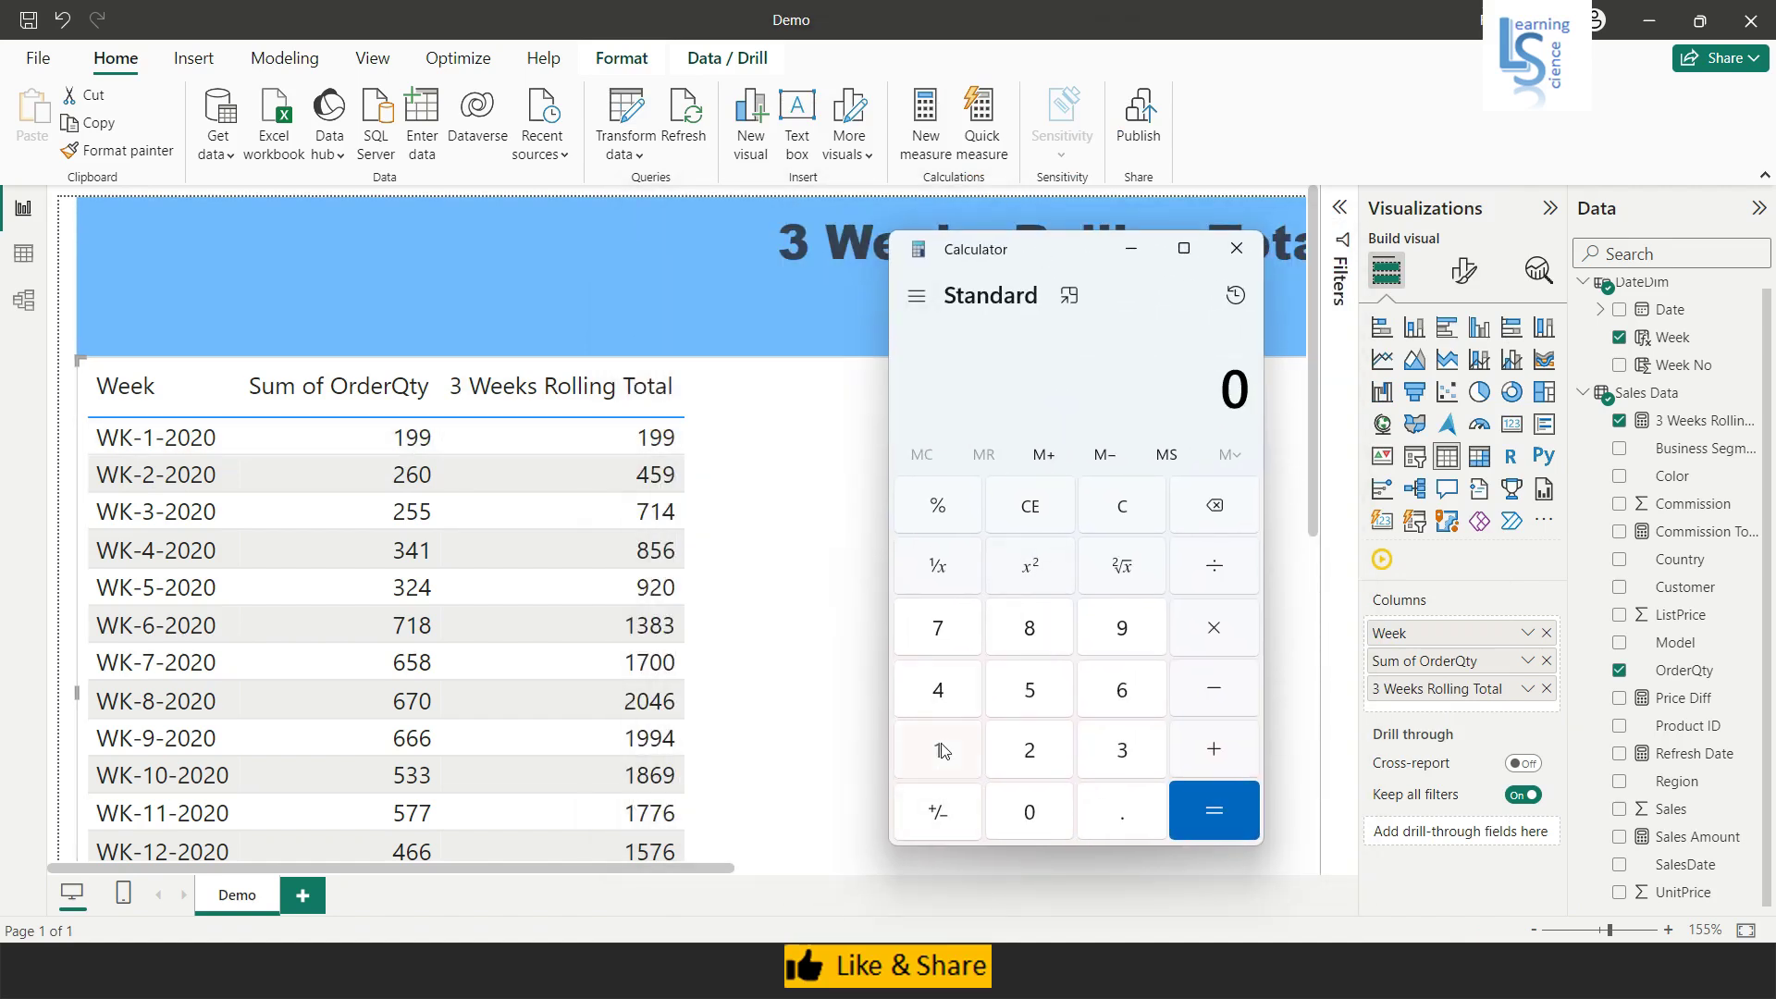
{"action": "left_click", "coordinate": [1113, 613]}
{"action": "left_click", "coordinate": [1110, 610]}
{"action": "left_click", "coordinate": [1221, 751]}
{"action": "left_click", "coordinate": [1036, 757]}
{"action": "left_click", "coordinate": [1121, 709]}
{"action": "left_click", "coordinate": [1038, 813]}
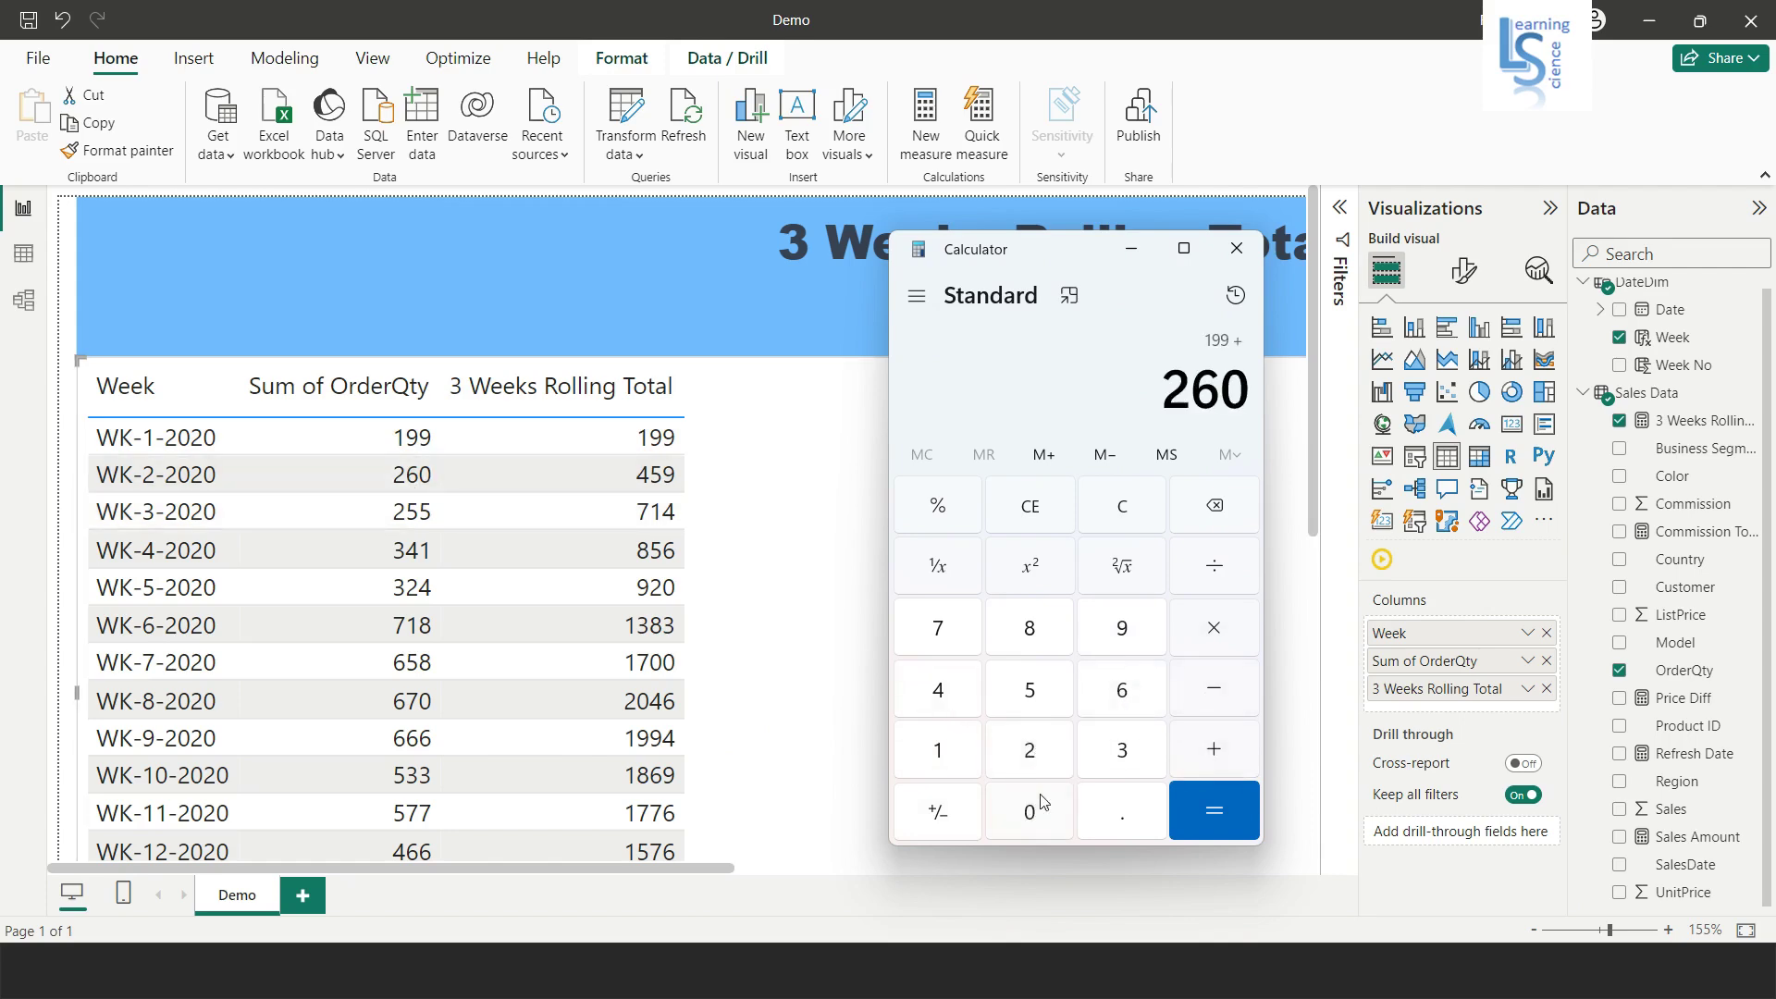
{"action": "left_click", "coordinate": [1214, 816]}
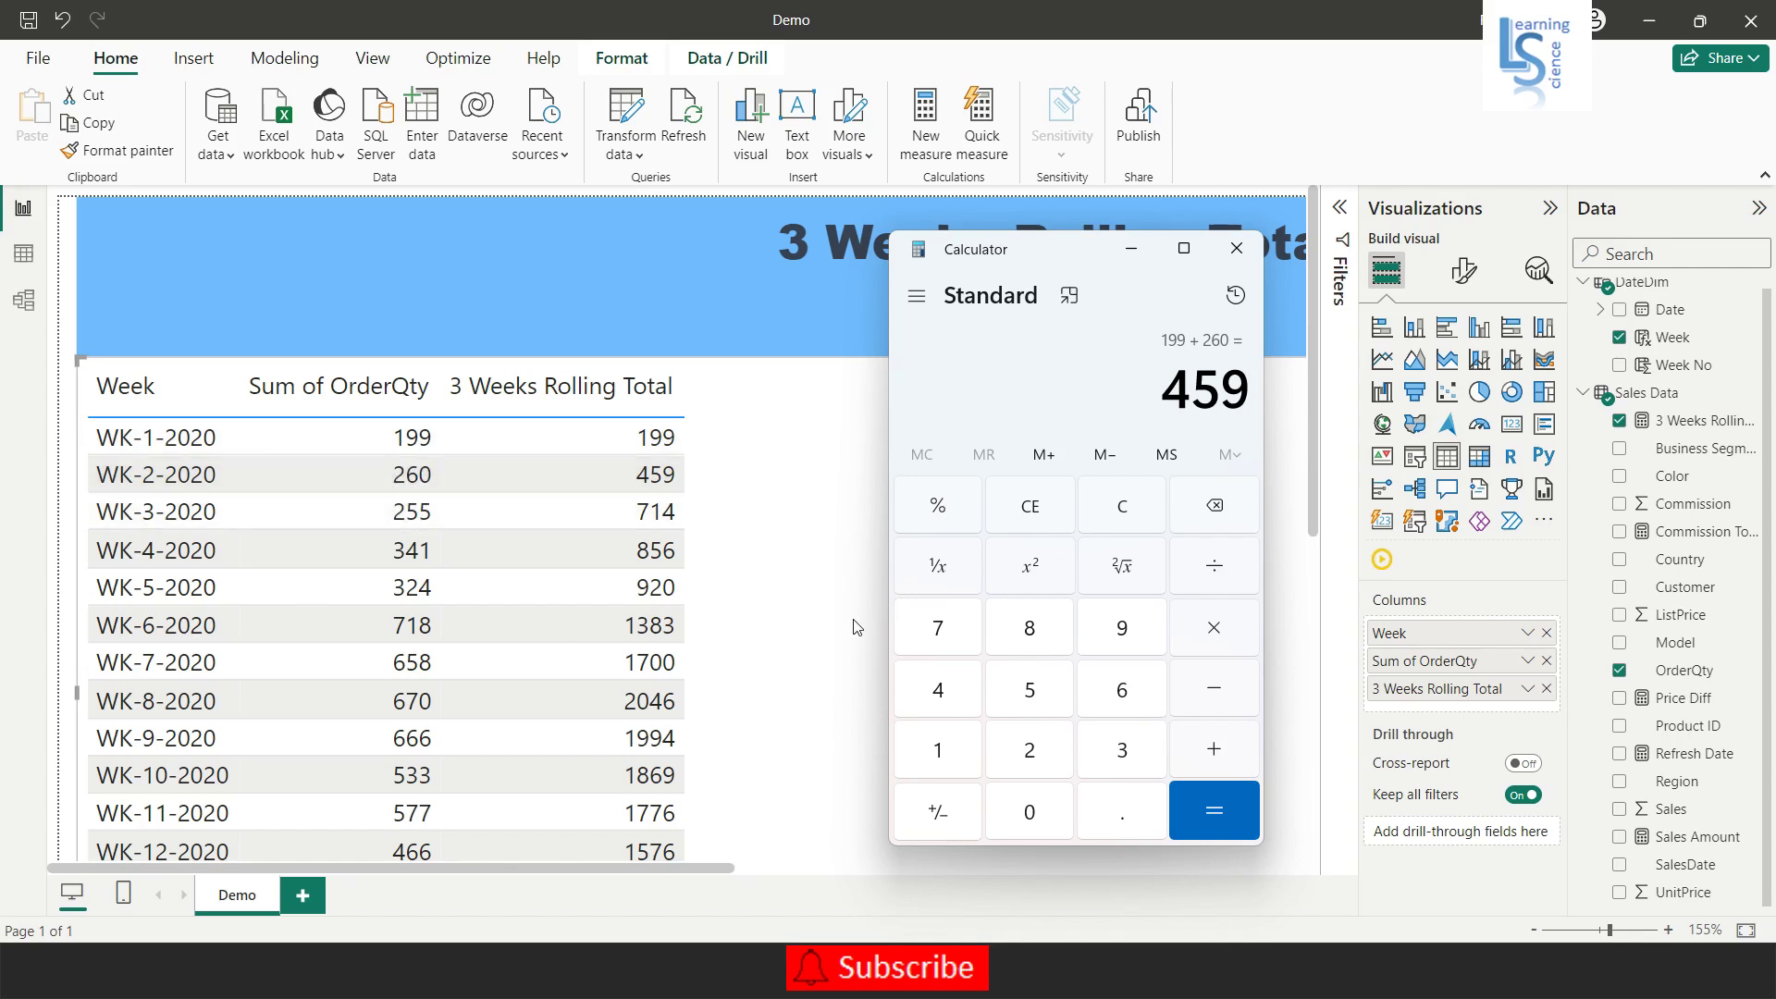
Add 255 to the calculated sum to check the rolling total for WK-3-2020.
{"action": "left_click", "coordinate": [1220, 751]}
{"action": "left_click", "coordinate": [1029, 749]}
{"action": "left_click", "coordinate": [1030, 690]}
{"action": "left_click", "coordinate": [1029, 690]}
{"action": "left_click", "coordinate": [1241, 829]}
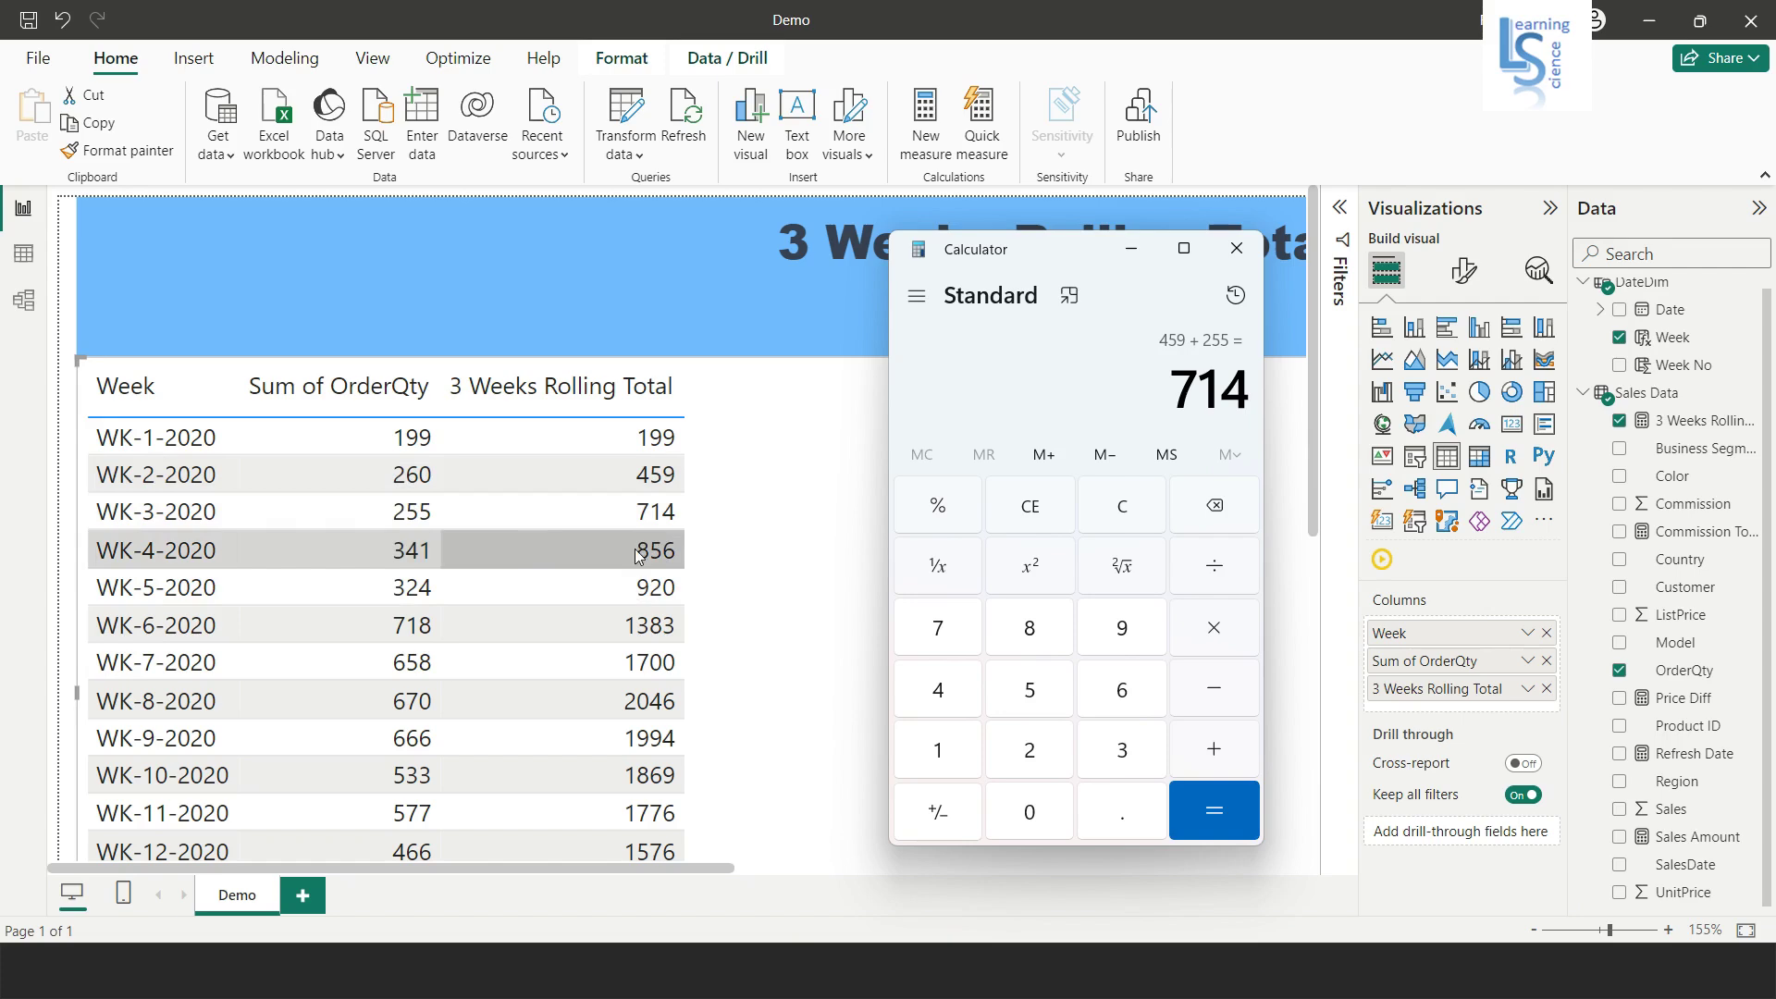
Clear the calculator and enter 260 + 255, the order quantities of WK-2-2020 and WK-3-2020.
{"action": "left_click", "coordinate": [1130, 506]}
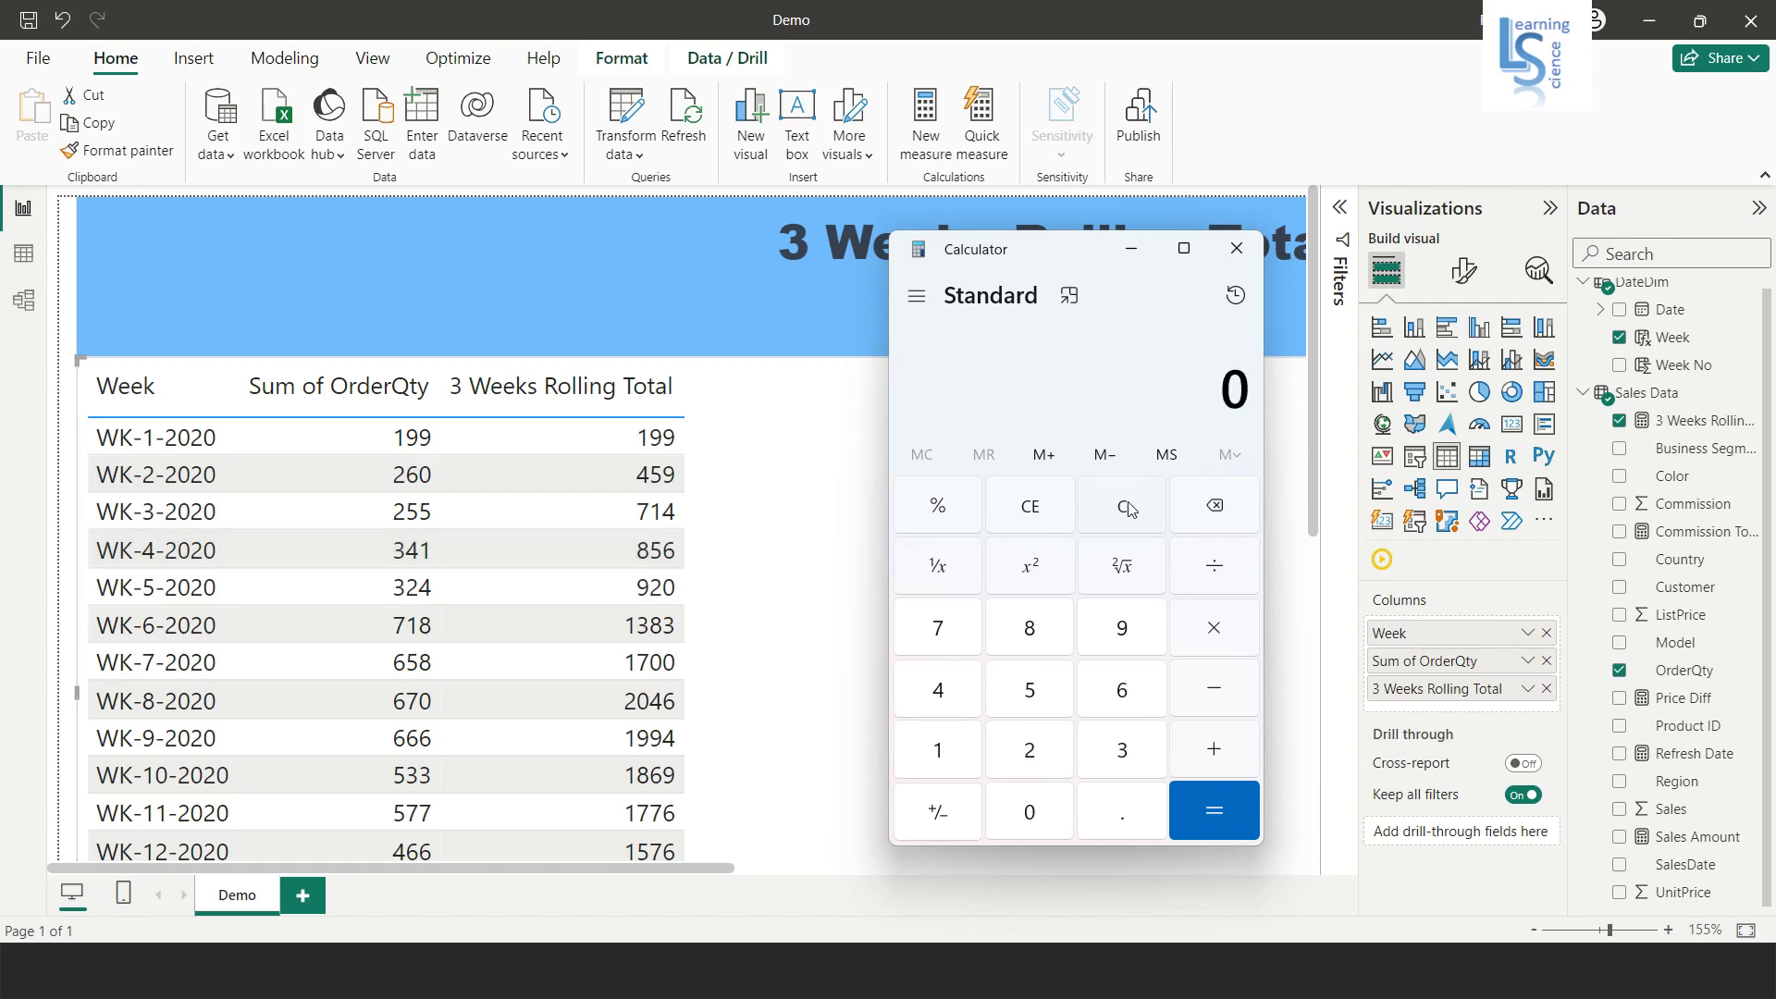
{"action": "left_click", "coordinate": [1030, 751]}
{"action": "key", "text": "6"}
{"action": "left_click", "coordinate": [1026, 814]}
{"action": "left_click", "coordinate": [1209, 751]}
{"action": "left_click", "coordinate": [1035, 745]}
{"action": "left_click", "coordinate": [1027, 694]}
{"action": "left_click", "coordinate": [1027, 694]}
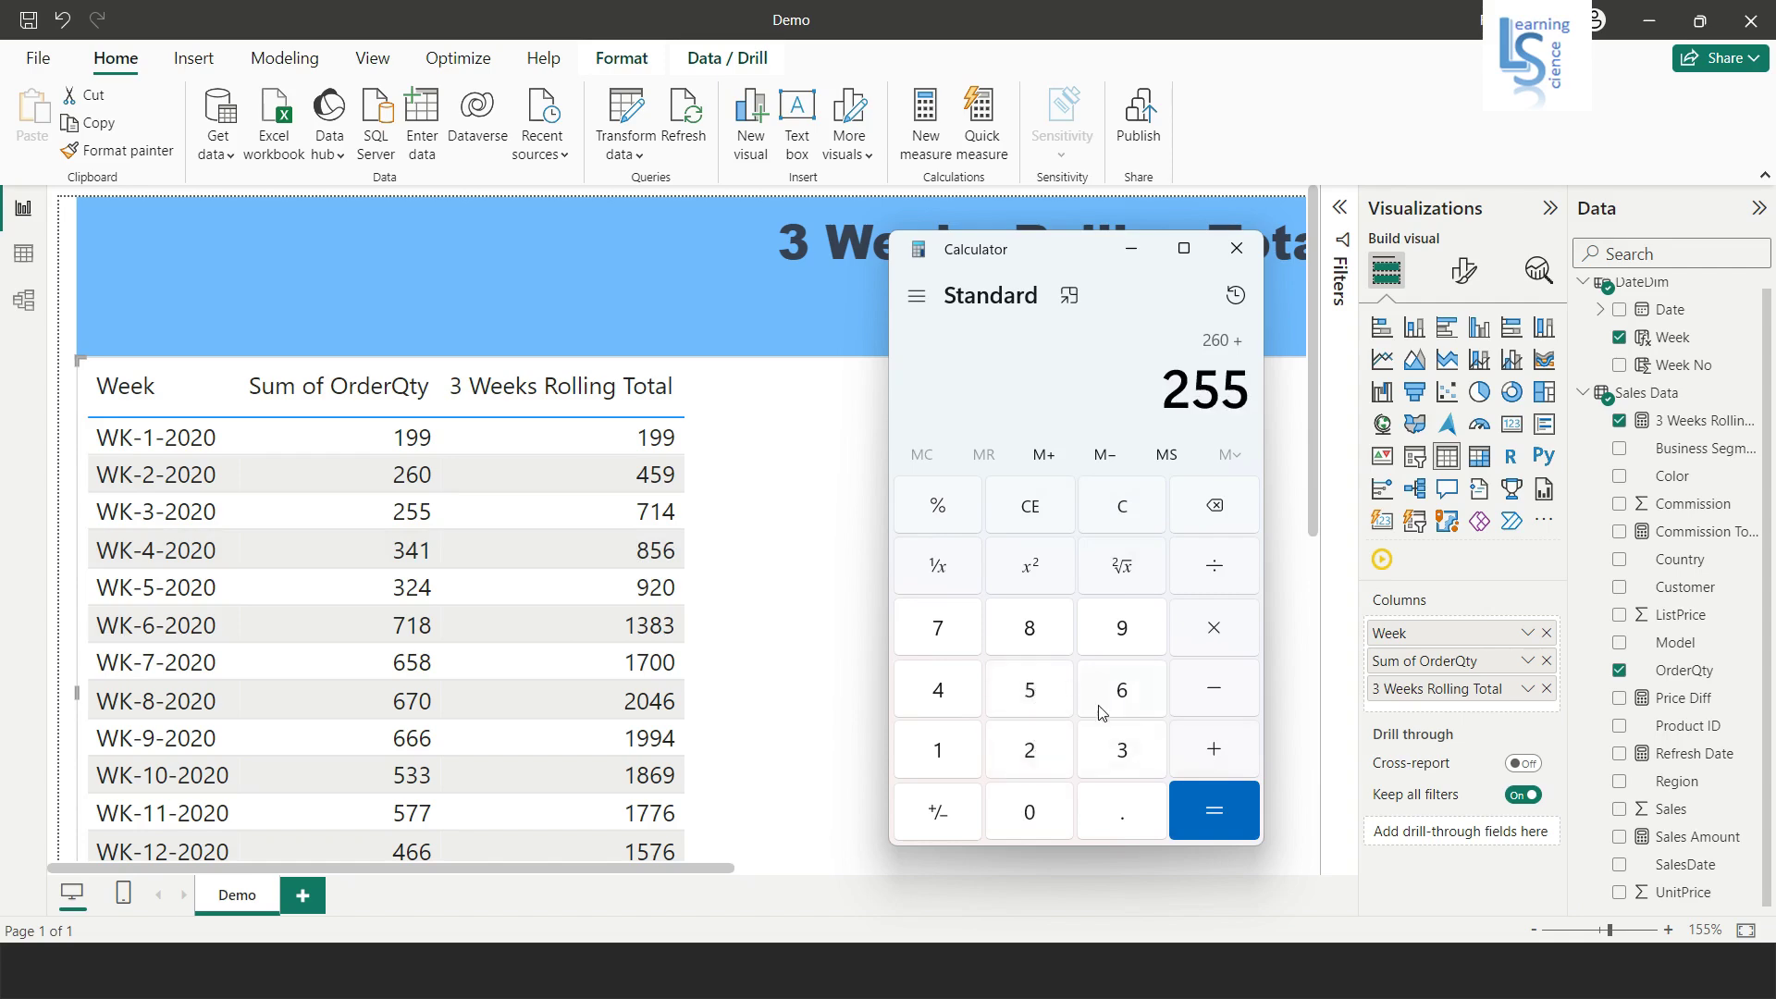
Add the WK-4-2020 quantity of 341 and calculate the sum to check that week's rolling total.
{"action": "left_click", "coordinate": [1217, 755]}
{"action": "left_click", "coordinate": [1123, 750]}
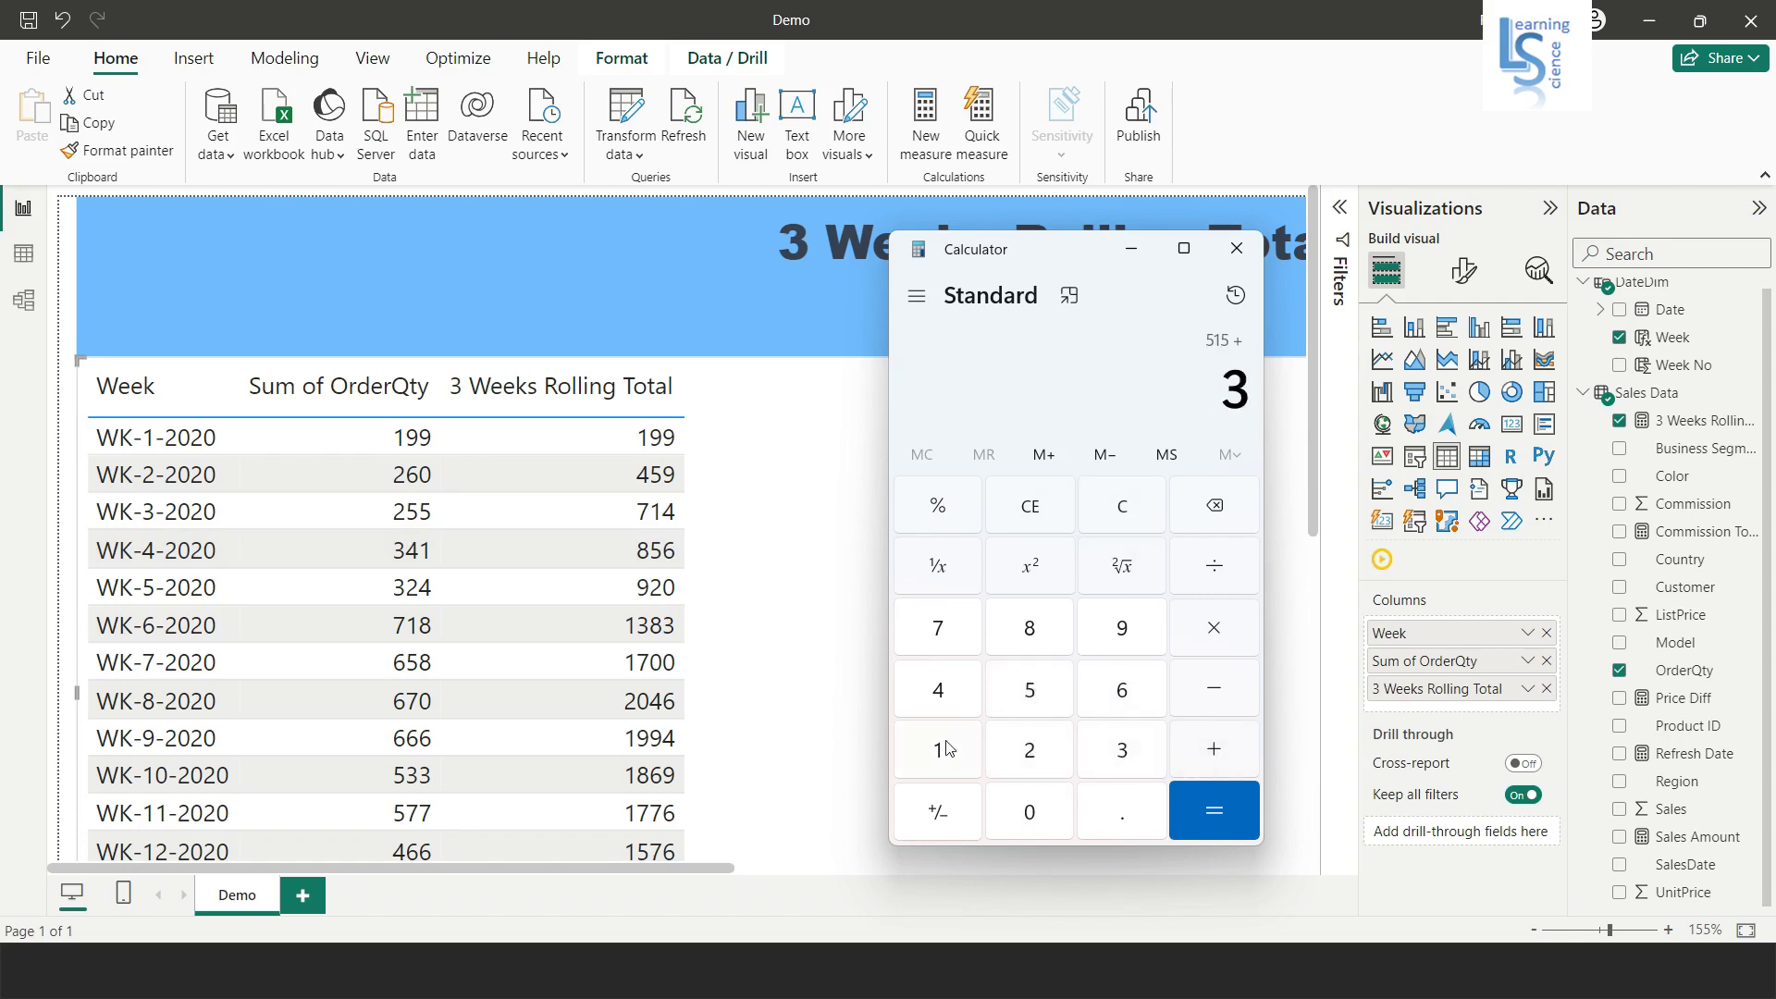
{"action": "left_click", "coordinate": [959, 746]}
{"action": "left_click", "coordinate": [1217, 511]}
{"action": "left_click", "coordinate": [940, 694]}
{"action": "left_click", "coordinate": [940, 754]}
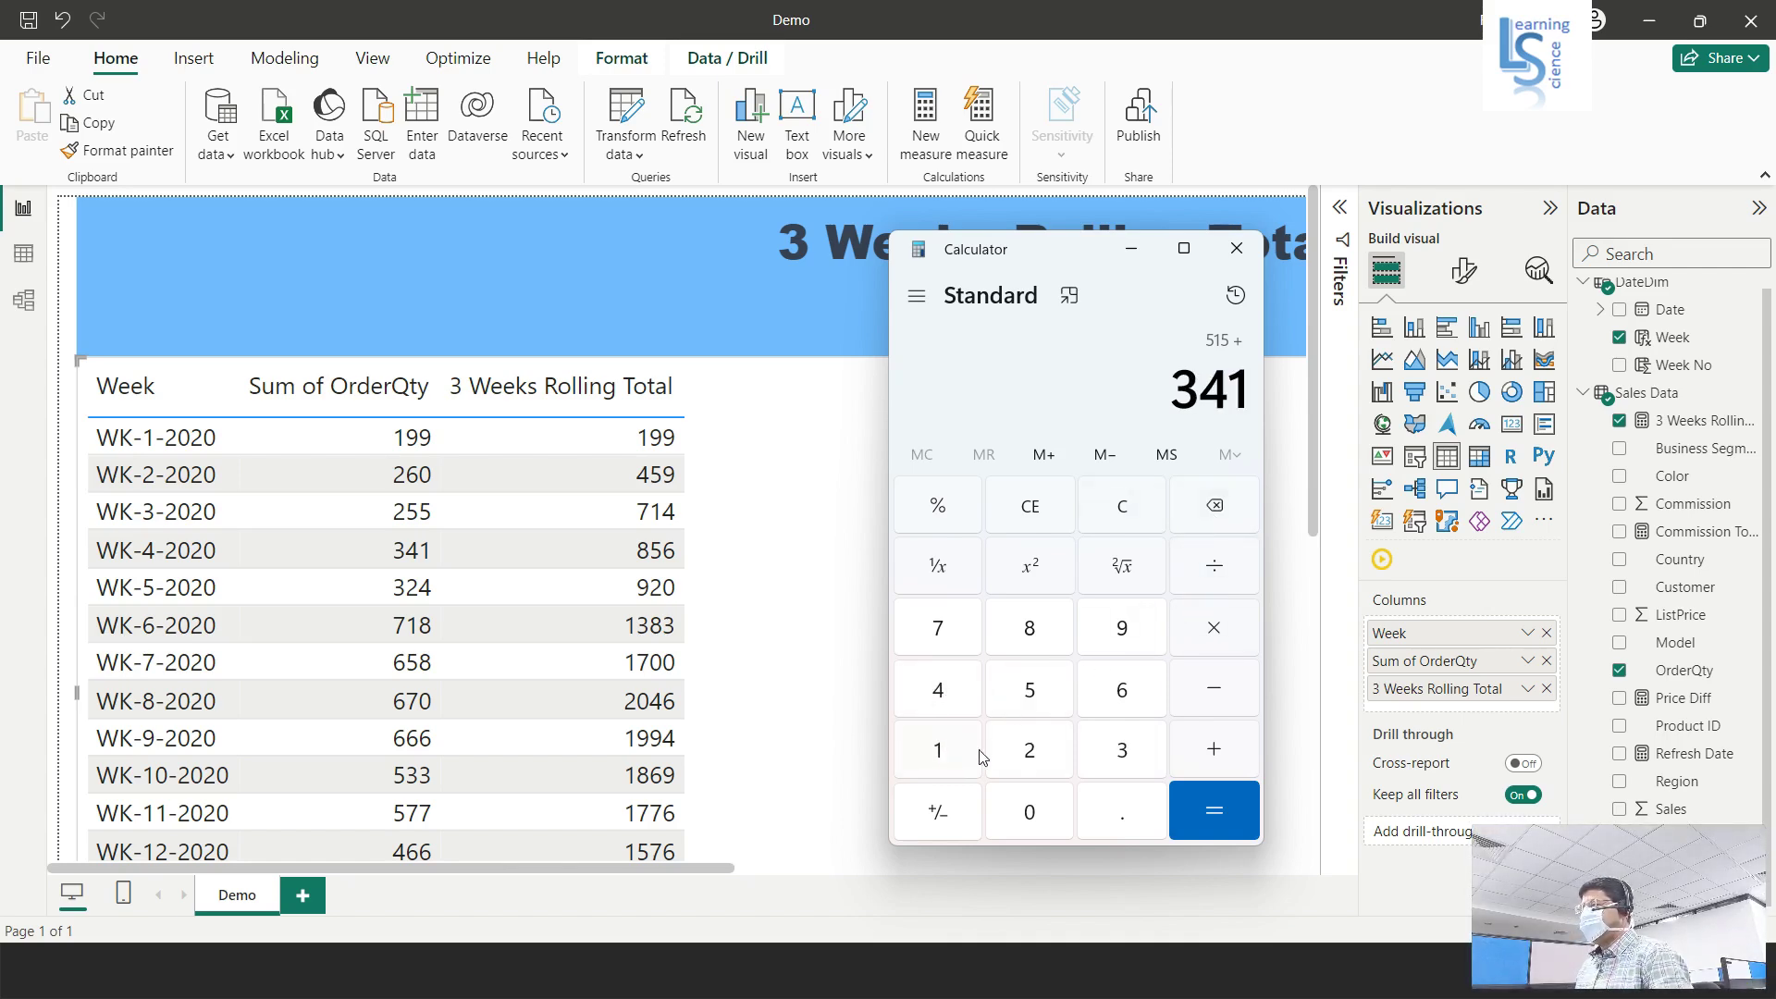
{"action": "left_click", "coordinate": [1220, 811]}
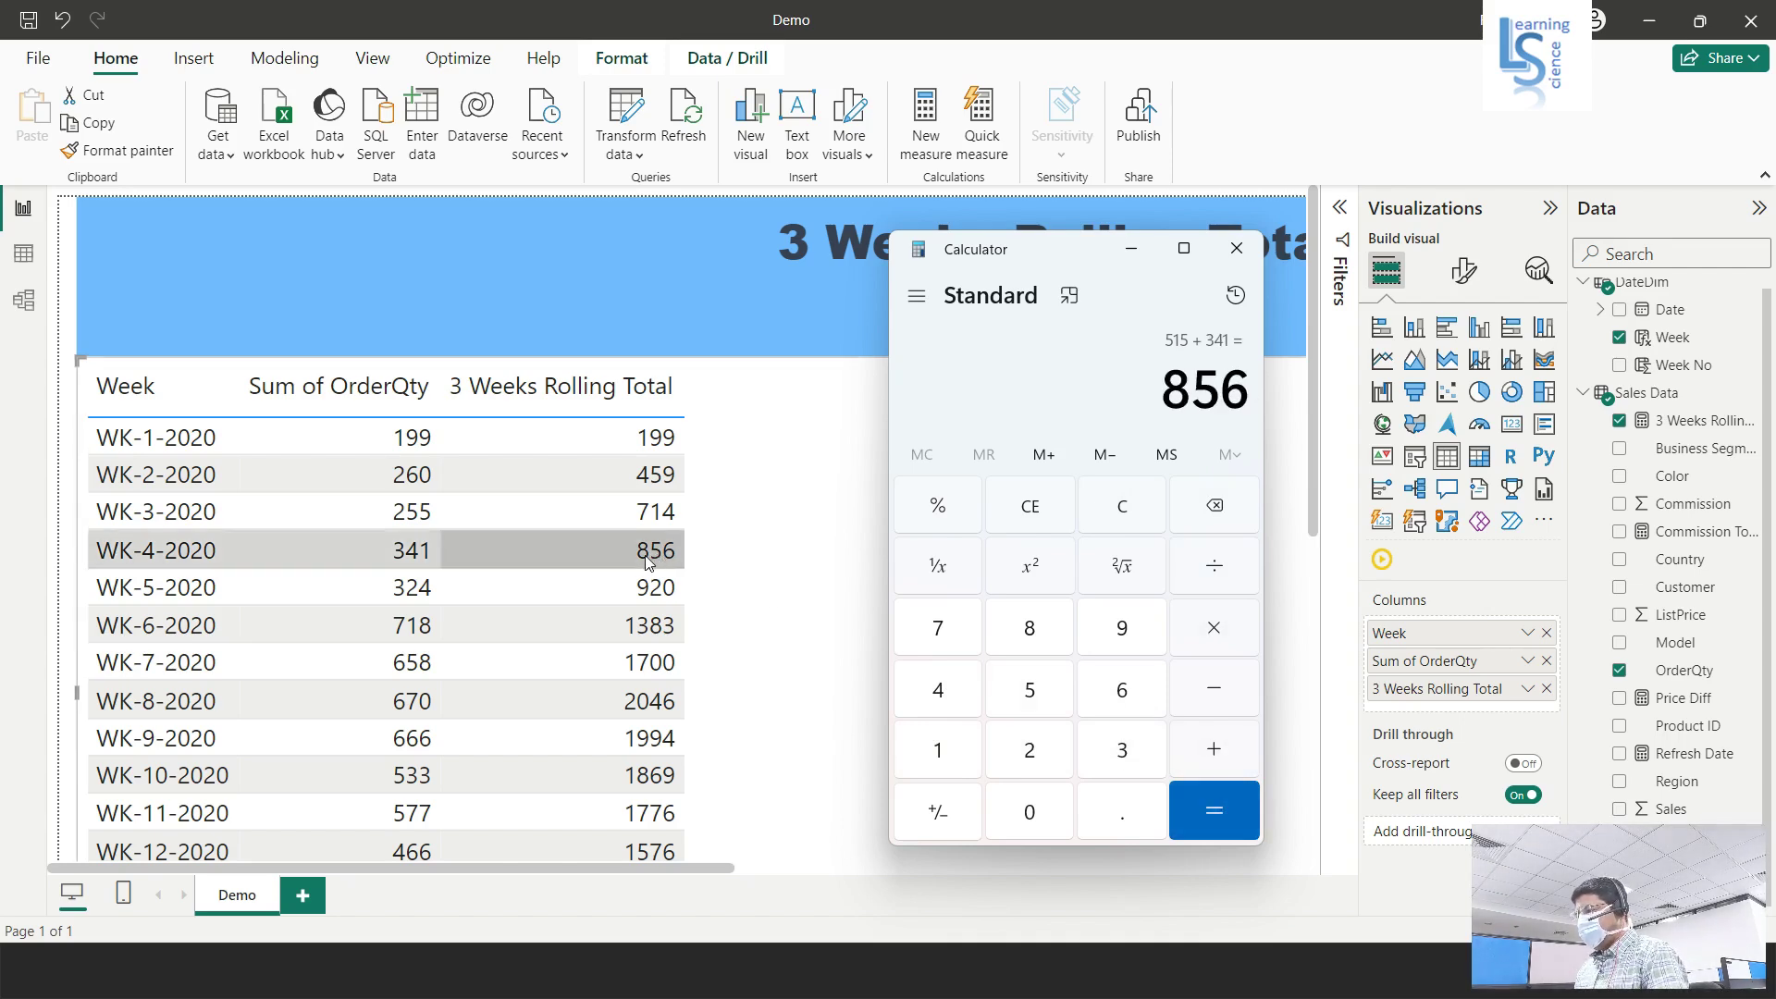